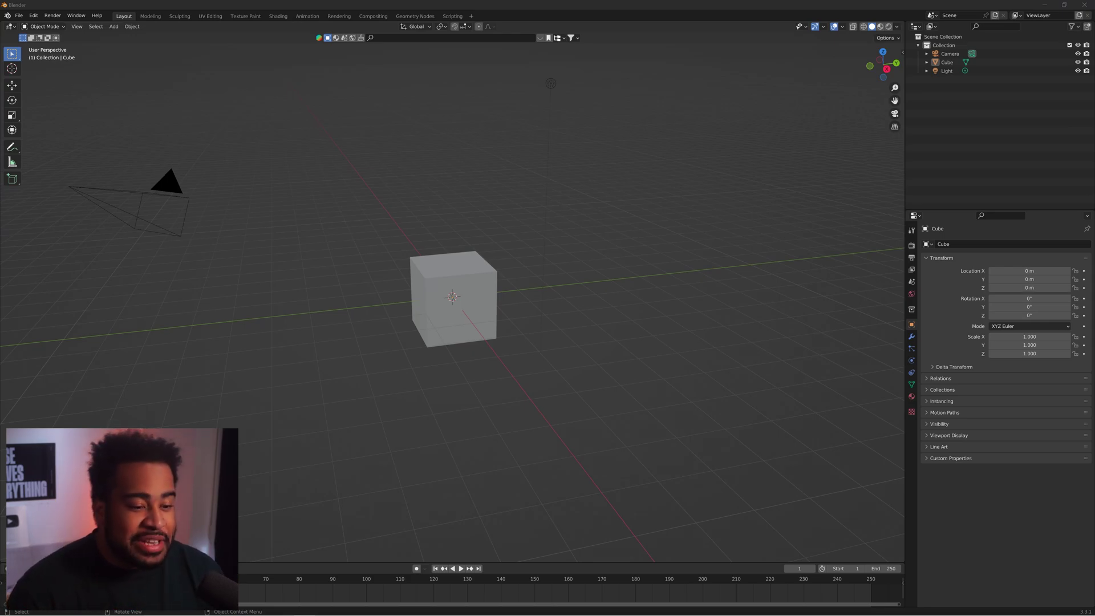
# Step: Delete the default cube and light from the scene, keeping the camera
pyautogui.click(443, 295)
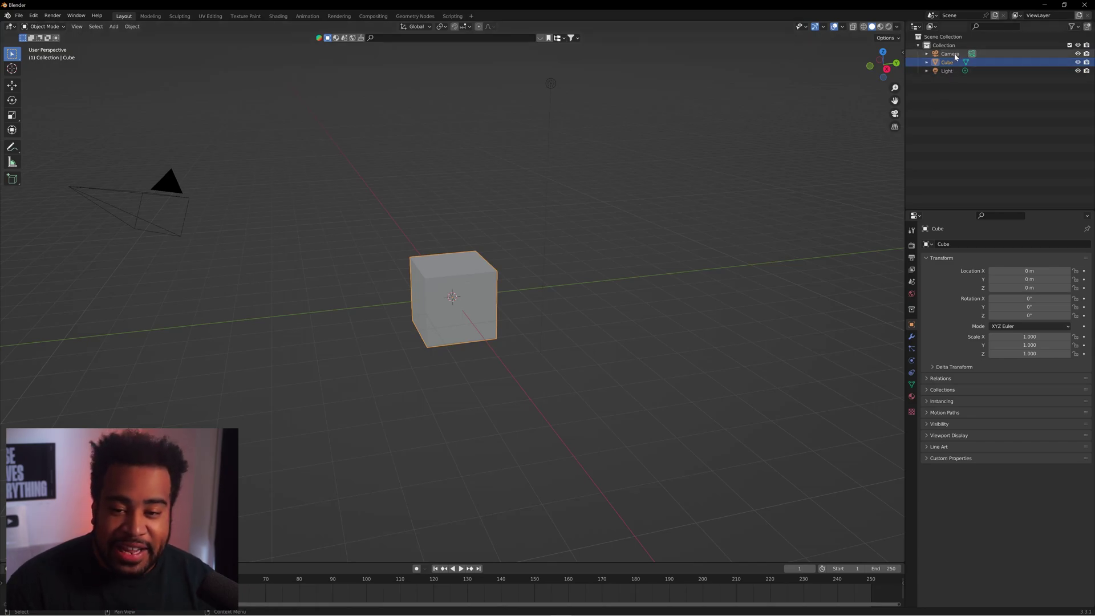
pyautogui.moveTo(957, 84); pyautogui.dragTo(945, 65)
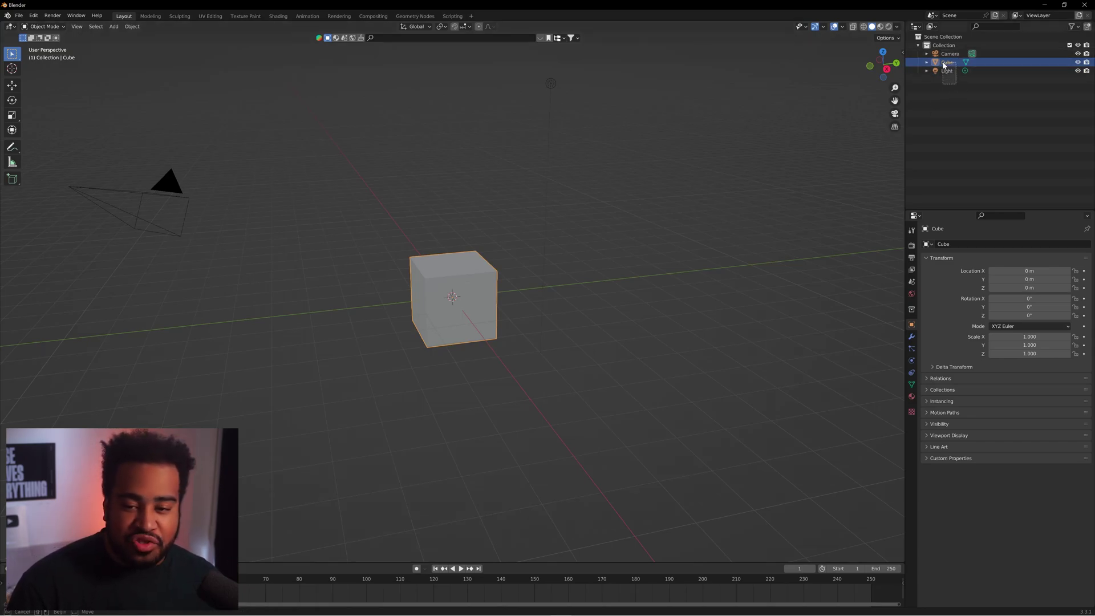
pyautogui.rightClick(944, 64)
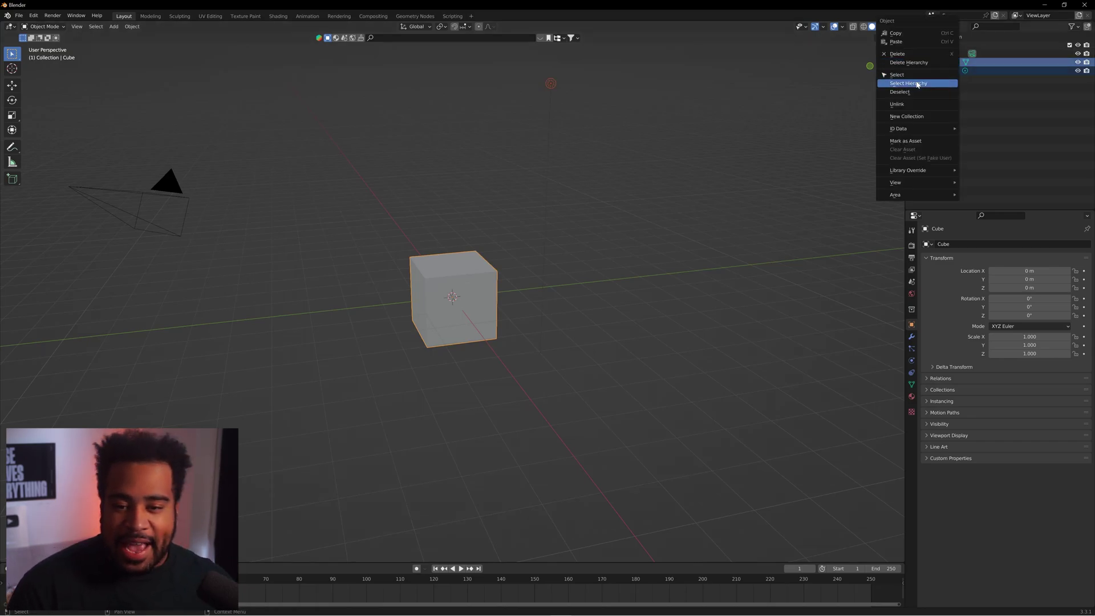
pyautogui.click(913, 63)
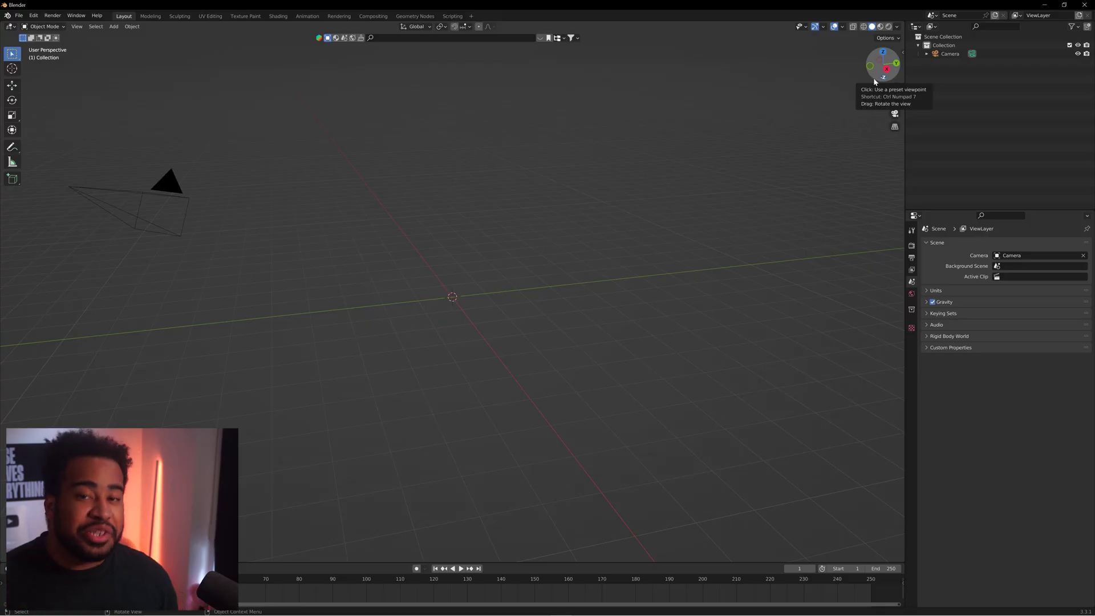
# Step: Import the S logo from an SVG file, hiding folders in the file browser listing
pyautogui.click(19, 16)
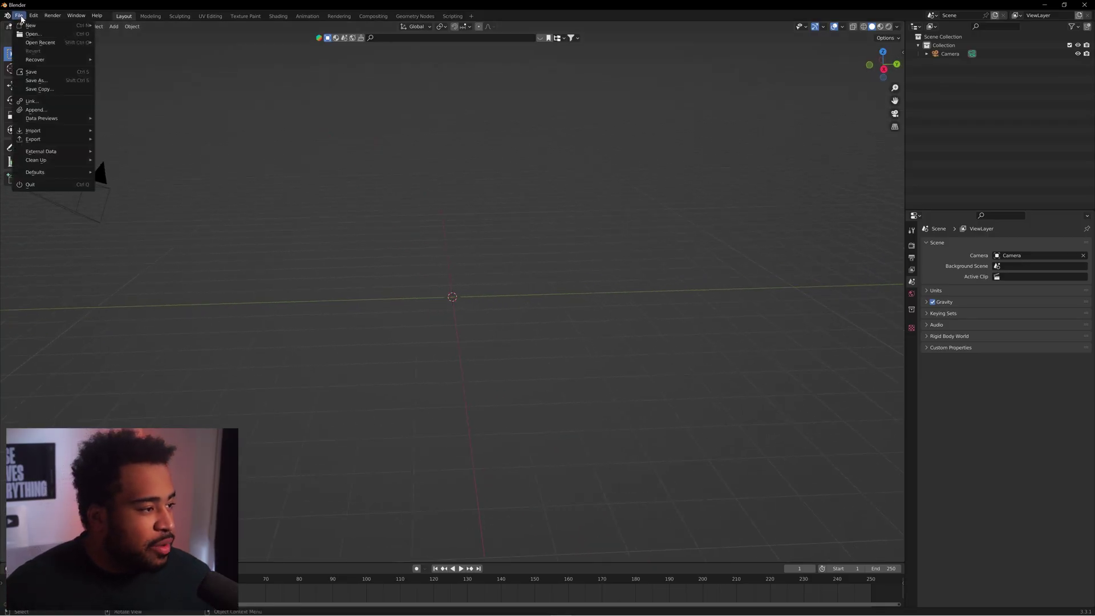
pyautogui.moveTo(43, 131)
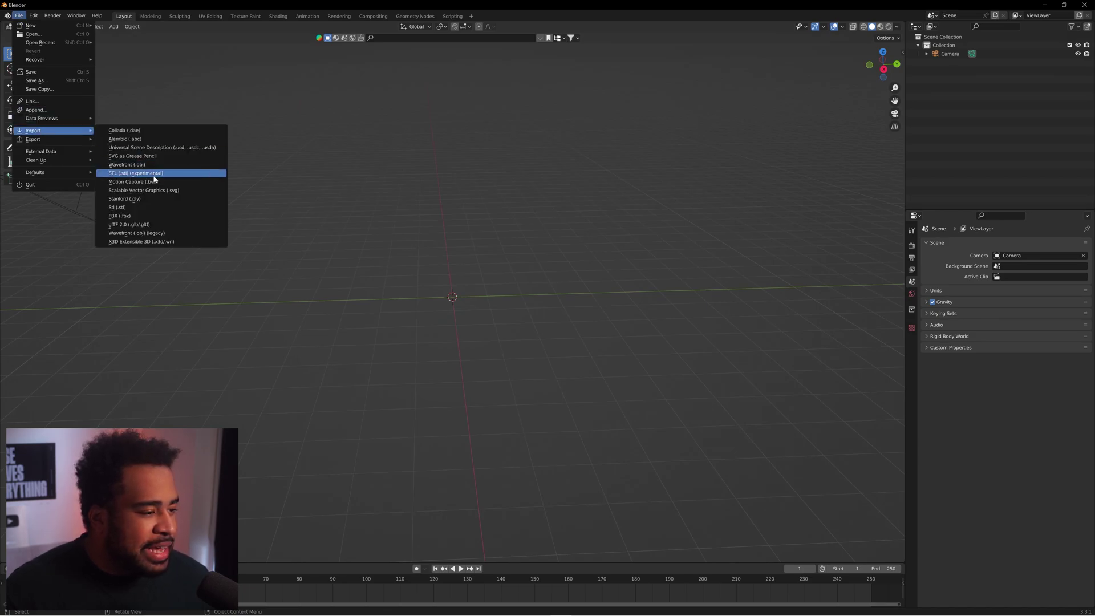
pyautogui.click(132, 191)
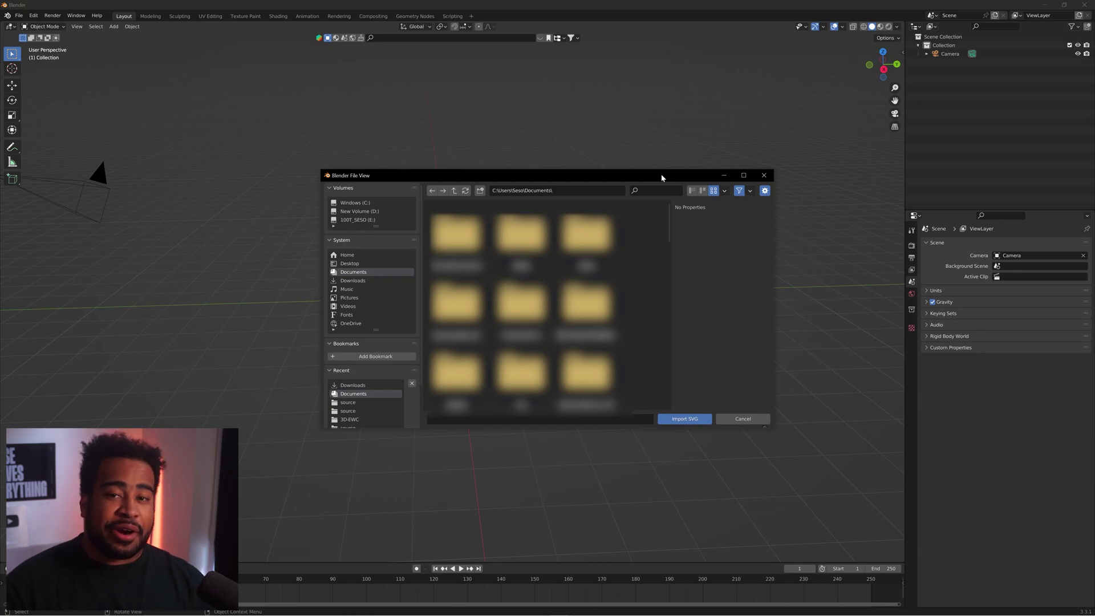
pyautogui.click(750, 191)
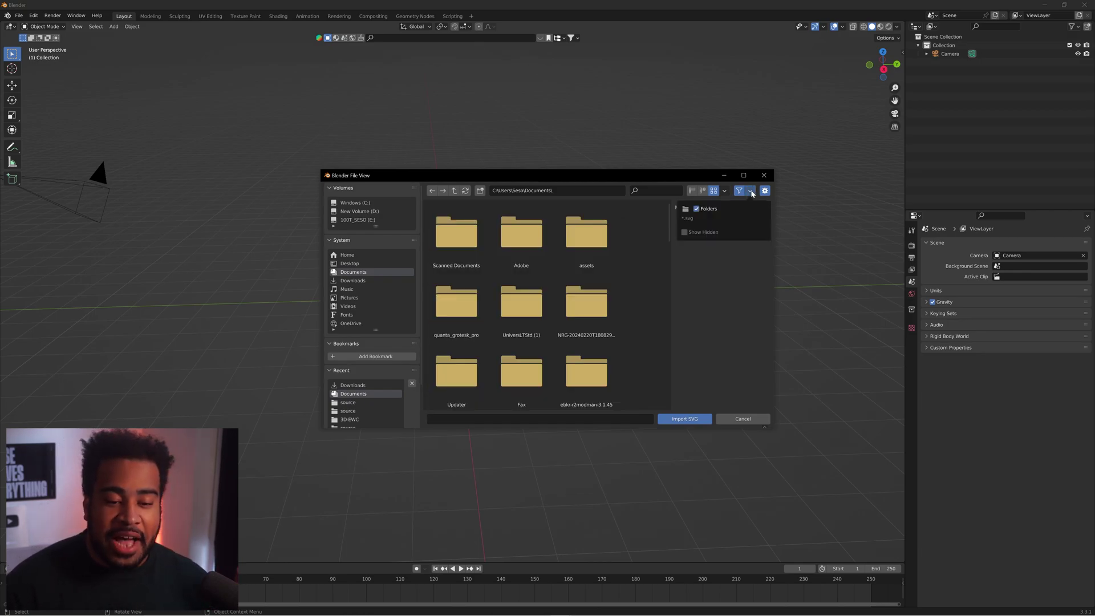
pyautogui.click(697, 209)
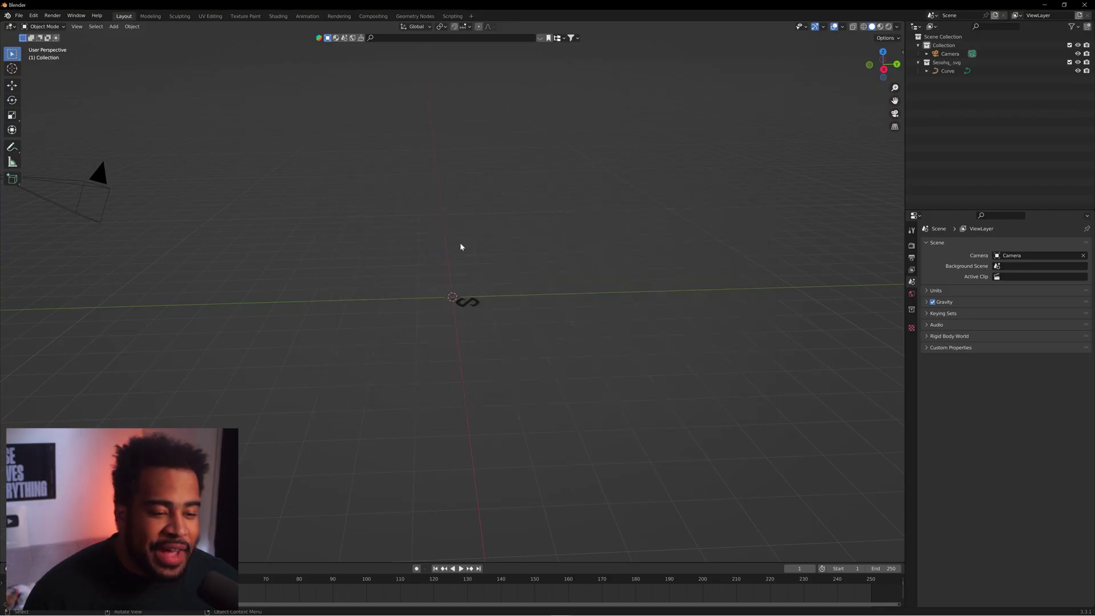
# Step: Select the imported logo curve and set its origin to its geometry
pyautogui.moveTo(506, 255); pyautogui.dragTo(444, 267, button='middle')
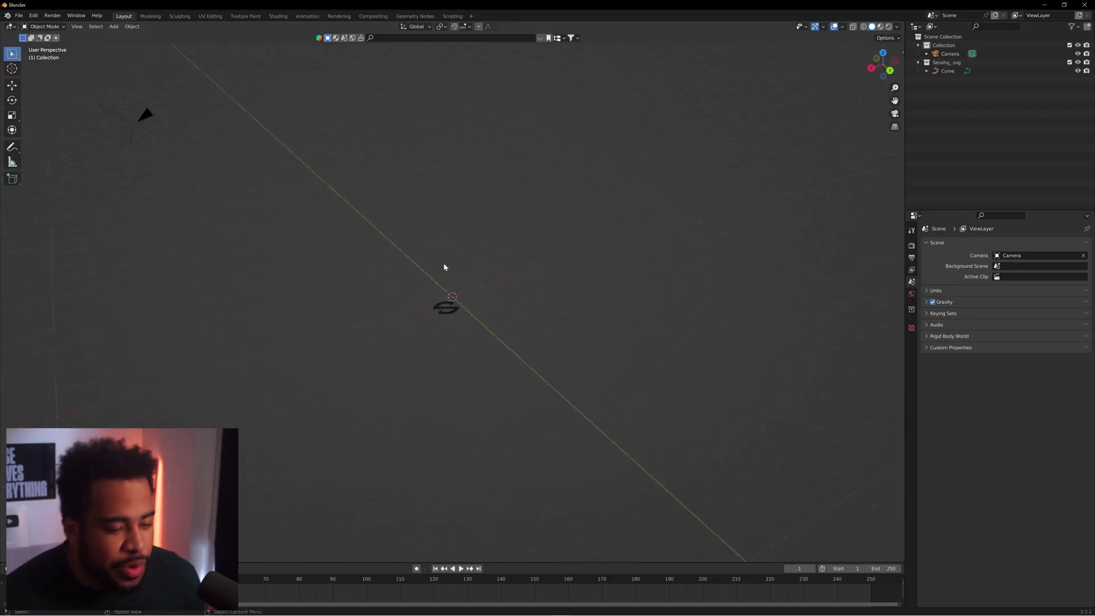
pyautogui.click(429, 320)
pyautogui.moveTo(429, 319); pyautogui.dragTo(533, 317, button='middle')
pyautogui.moveTo(639, 283); pyautogui.dragTo(614, 365, button='middle')
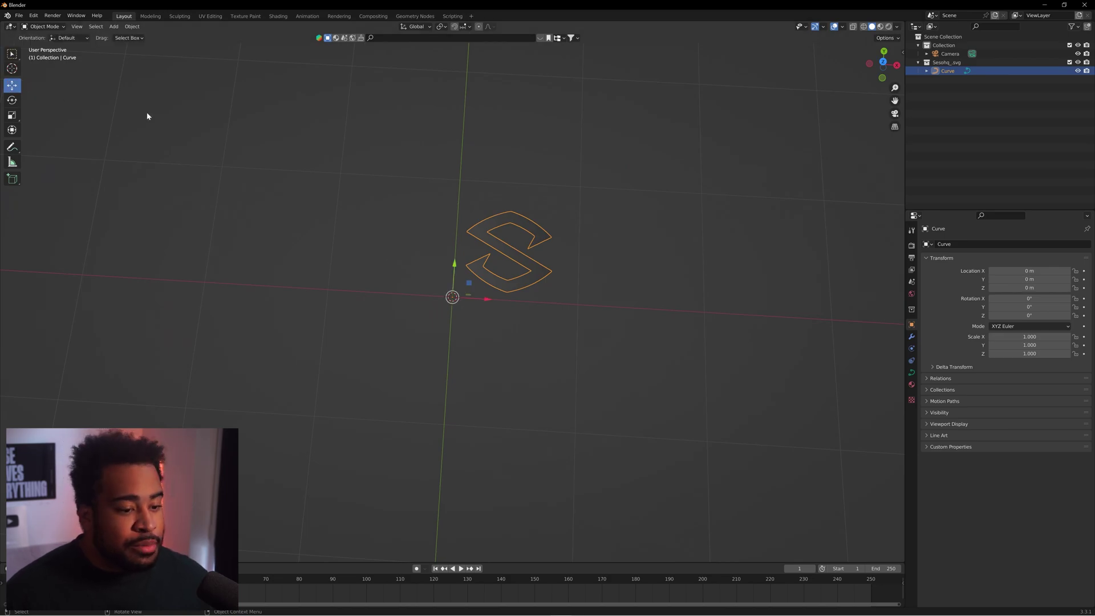
pyautogui.moveTo(495, 304)
pyautogui.mouseDown(button='middle')
pyautogui.moveTo(485, 299)
pyautogui.moveTo(493, 311)
pyautogui.mouseUp(button='middle')
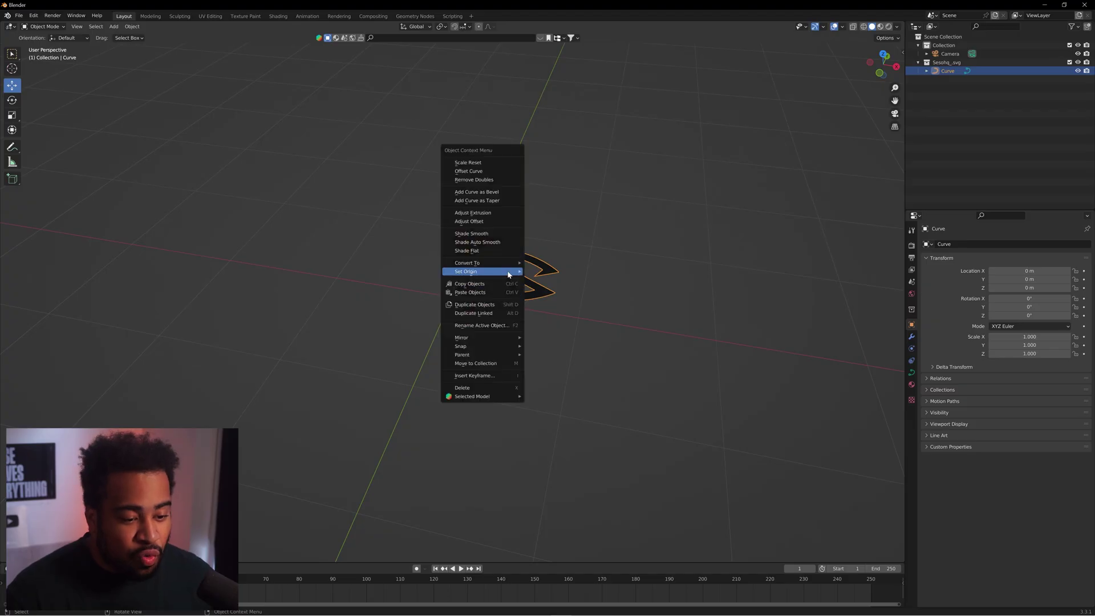
pyautogui.moveTo(509, 273)
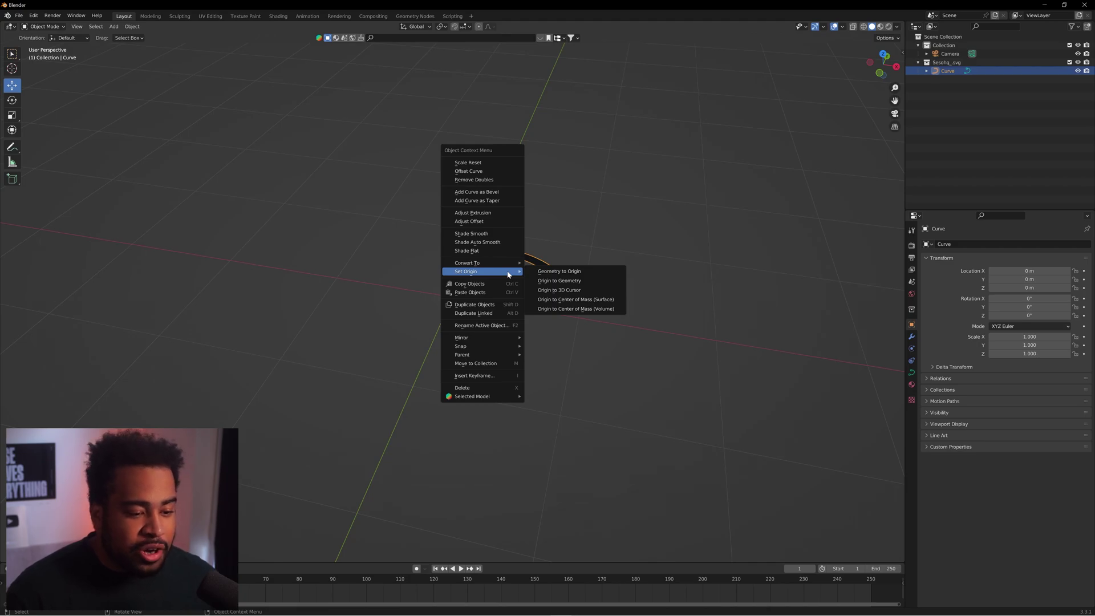
pyautogui.click(567, 285)
# Step: Raise the logo curve to about 0.62 m on Z and stand it up by rotating it about 73° around X
pyautogui.moveTo(591, 270); pyautogui.dragTo(420, 221, button='middle')
pyautogui.moveTo(523, 258); pyautogui.dragTo(520, 201)
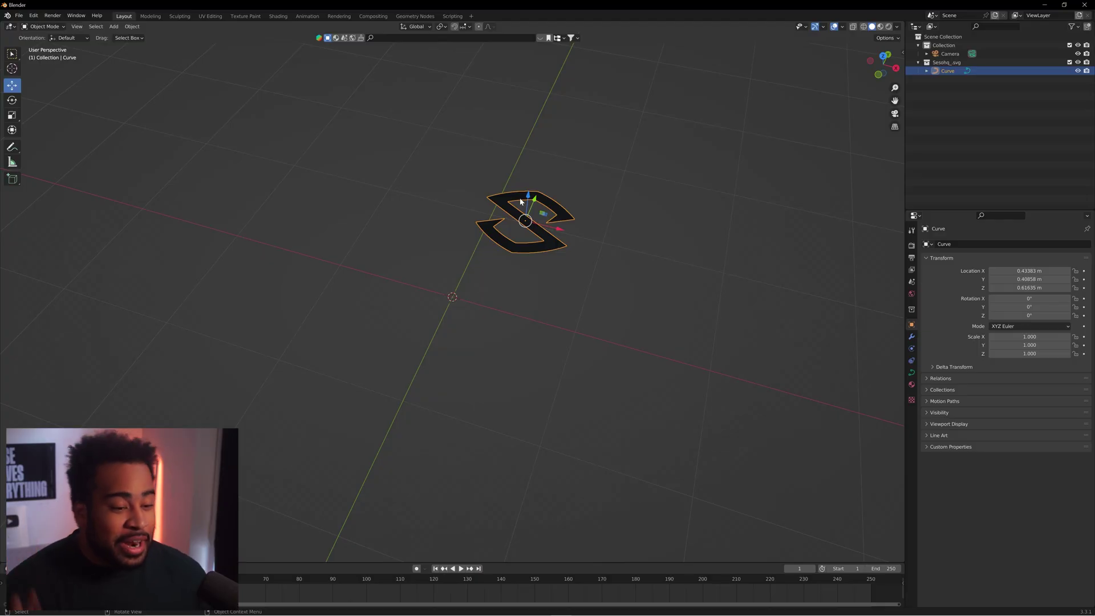
pyautogui.moveTo(560, 194); pyautogui.dragTo(220, 148, button='middle')
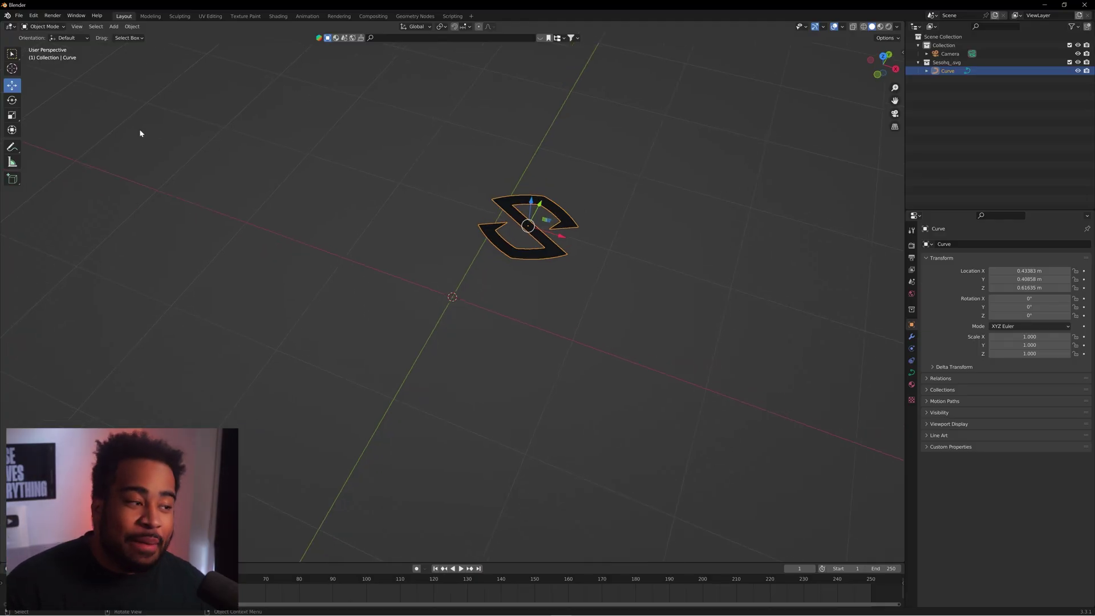
pyautogui.moveTo(532, 208); pyautogui.dragTo(630, 210)
pyautogui.moveTo(629, 210); pyautogui.dragTo(489, 266, button='middle')
pyautogui.scroll(3, 510, 240)
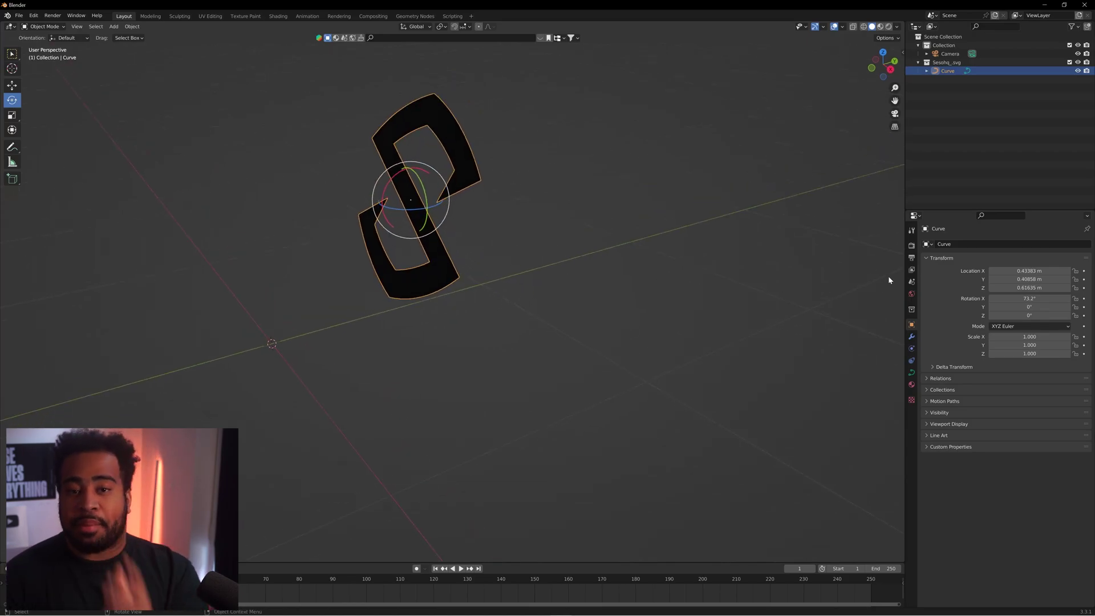
# Step: Set the logo curve's geometry extrude to 0.13 m to give it thickness
pyautogui.click(912, 373)
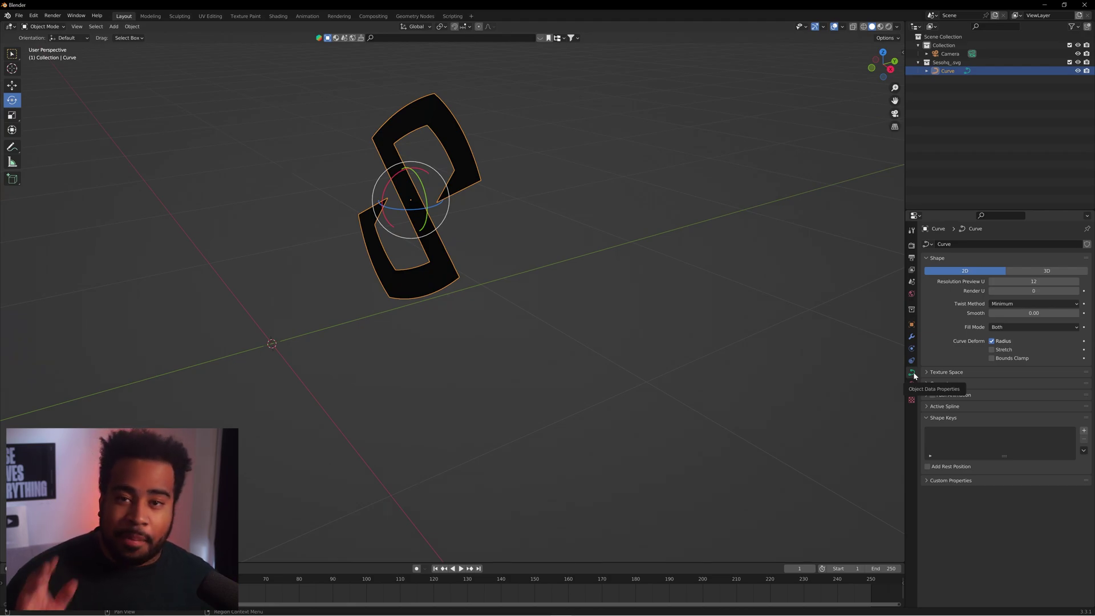
pyautogui.click(933, 384)
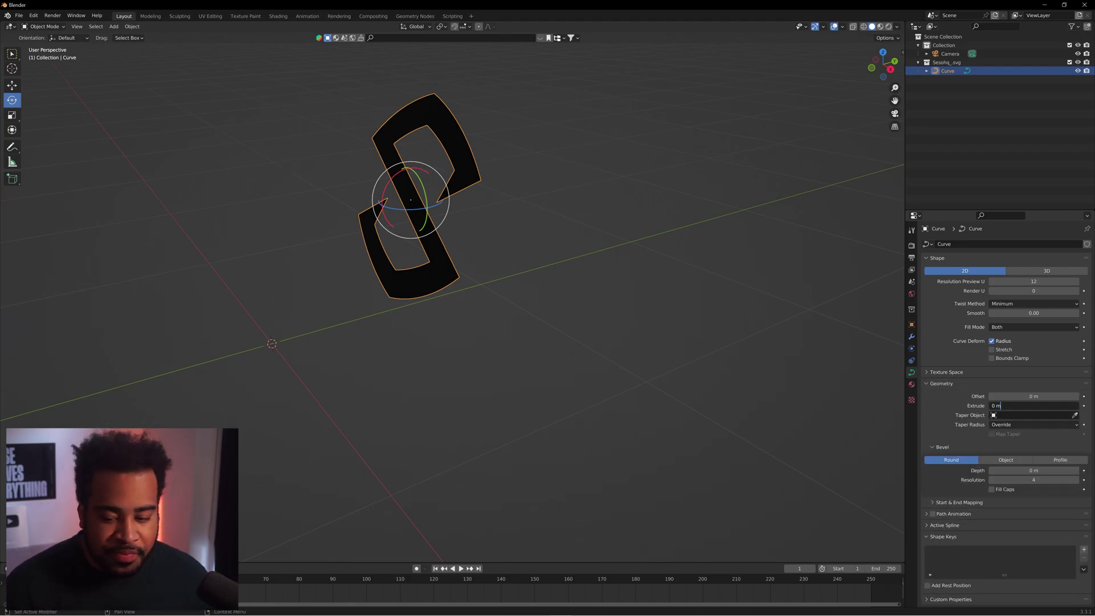
pyautogui.moveTo(1034, 405)
pyautogui.mouseDown()
pyautogui.moveTo(1084, 406)
pyautogui.moveTo(1036, 406)
pyautogui.mouseUp()
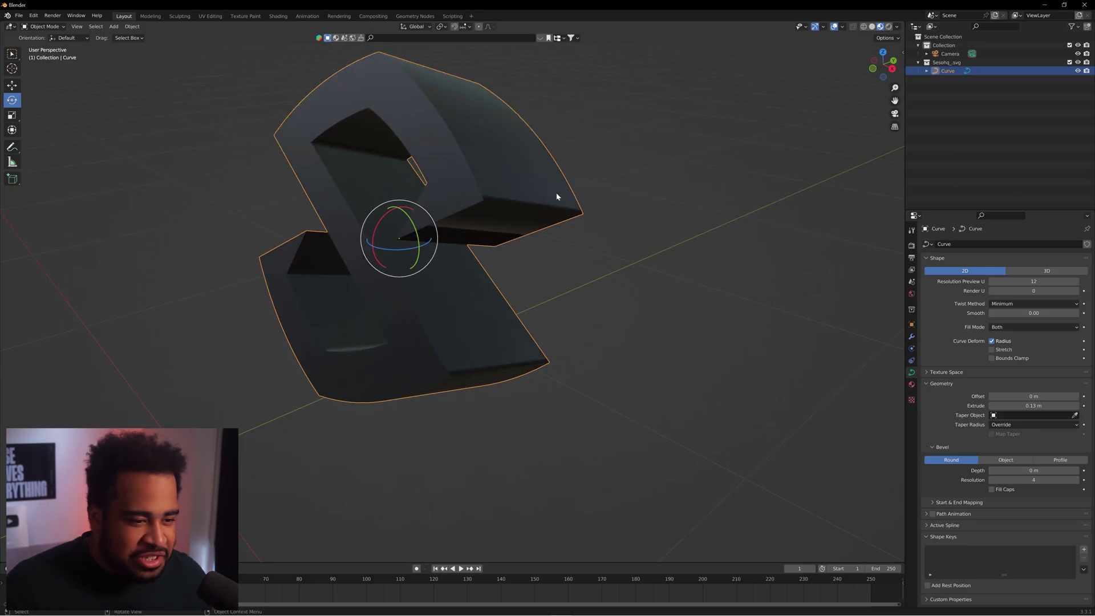
pyautogui.moveTo(560, 195); pyautogui.dragTo(553, 192)
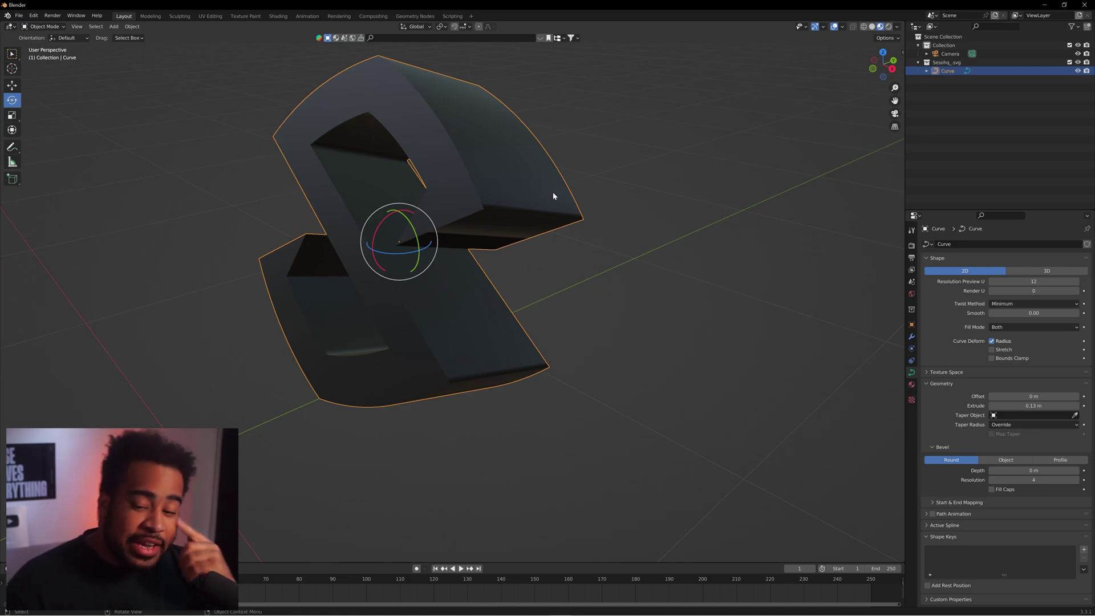
# Step: Set the logo curve's round bevel depth to 0.01 m and inspect the beveled edges
pyautogui.click(943, 448)
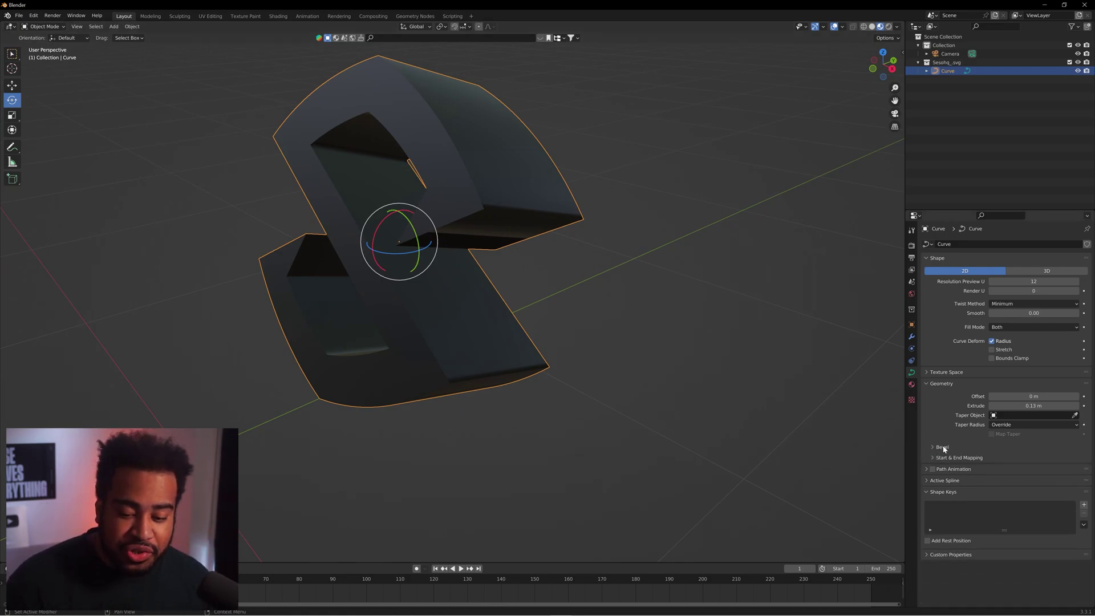
pyautogui.click(943, 448)
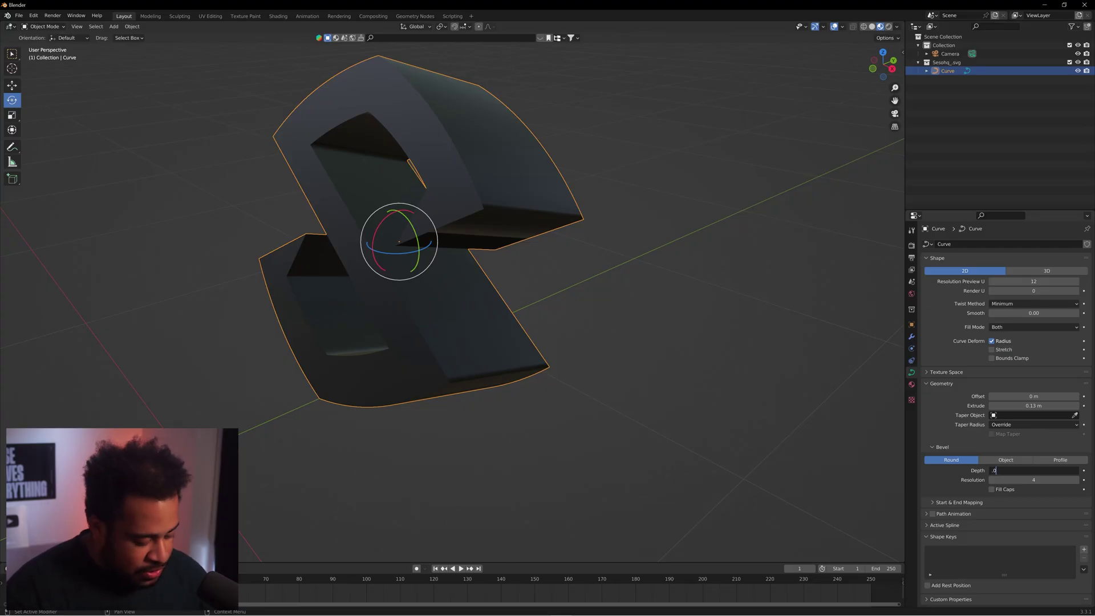
pyautogui.write('1')
pyautogui.press('Return')
pyautogui.moveTo(468, 101); pyautogui.dragTo(594, 192, button='middle')
pyautogui.scroll(5, 584, 209)
pyautogui.scroll(-5, 584, 209)
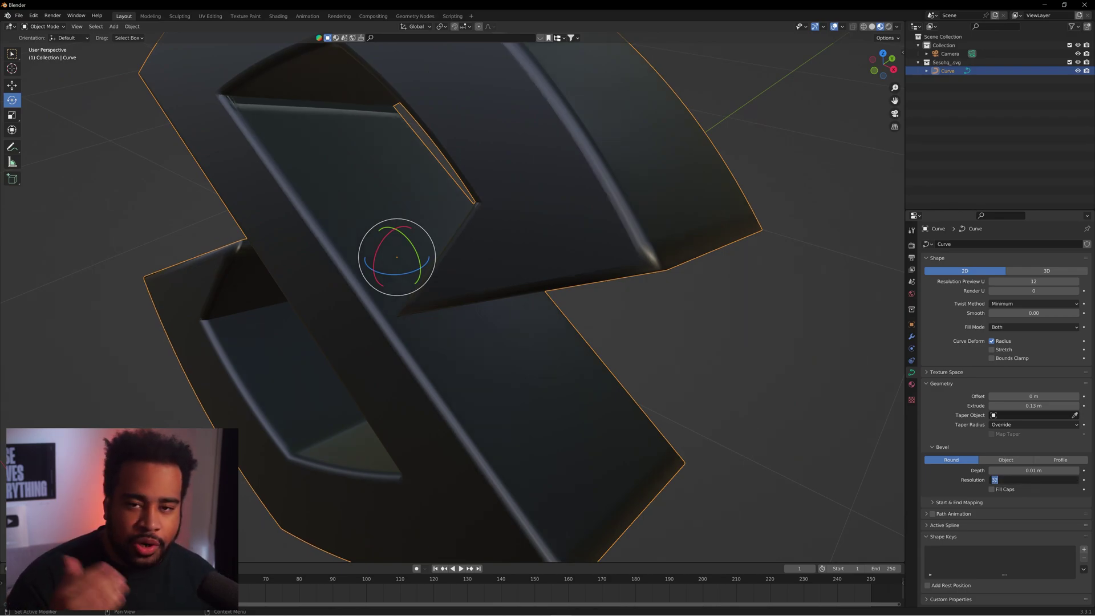
# Step: Set the logo curve's bevel resolution to 1 and check the edges
pyautogui.press('Return')
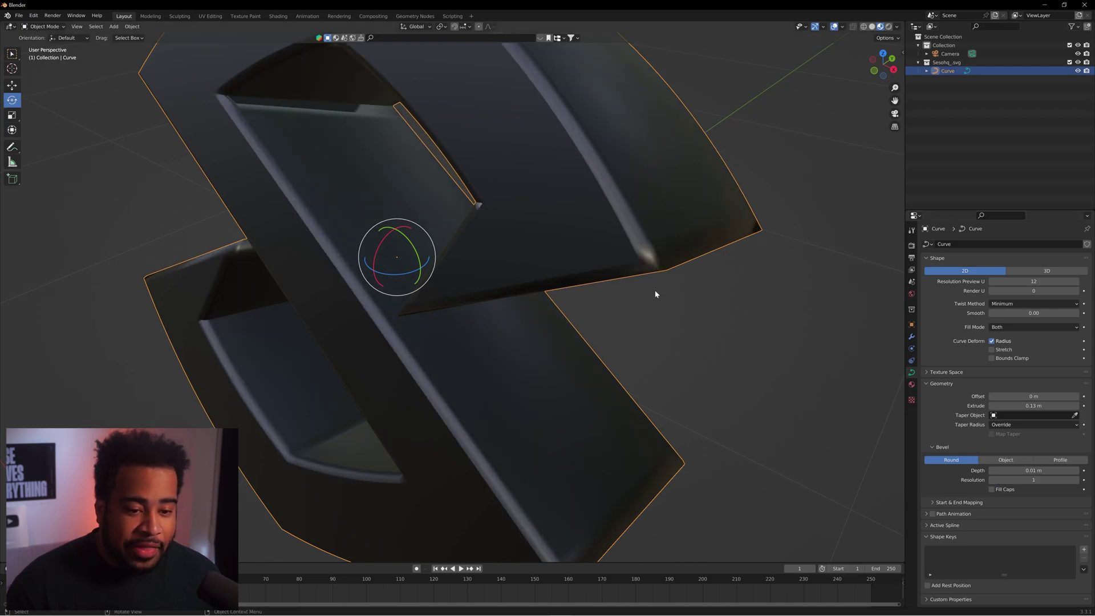
pyautogui.moveTo(656, 294); pyautogui.dragTo(684, 179, button='middle')
pyautogui.scroll(-3, 653, 171)
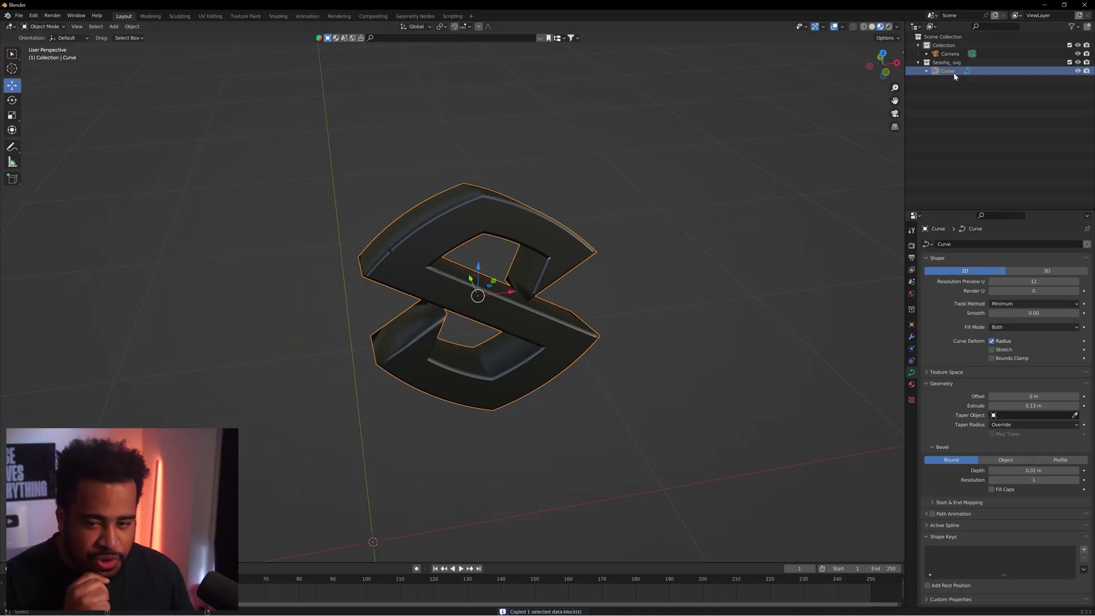
# Step: Paste a duplicate of the beveled logo and move it along negative X beside the original
pyautogui.hotkey('ctrl', 'v')
pyautogui.press('g')
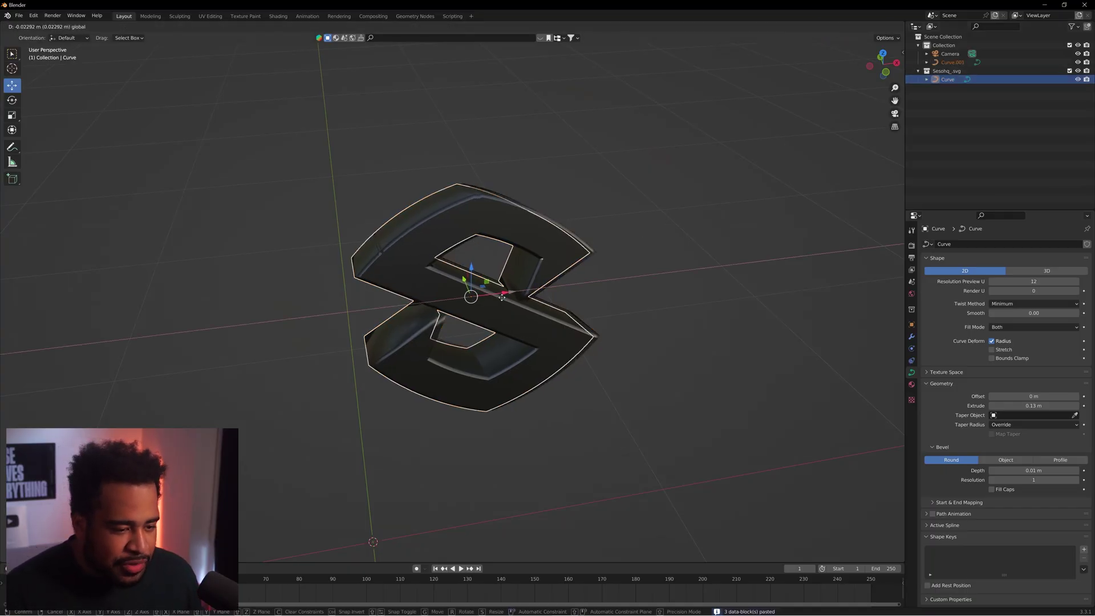
pyautogui.click(299, 272)
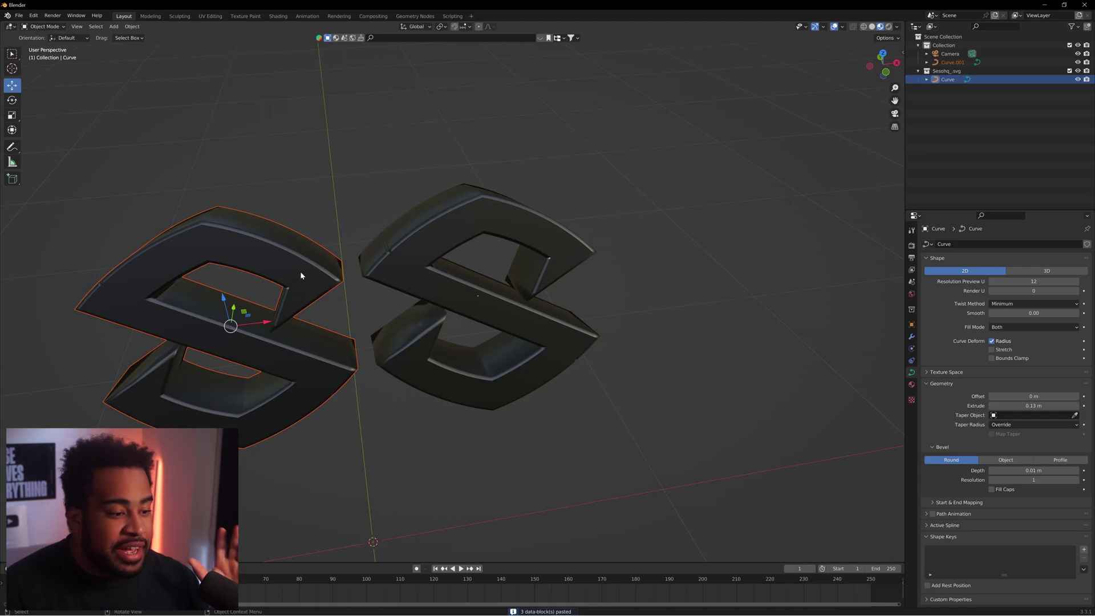
pyautogui.press('KP_Decimal')
pyautogui.scroll(3, 466, 270)
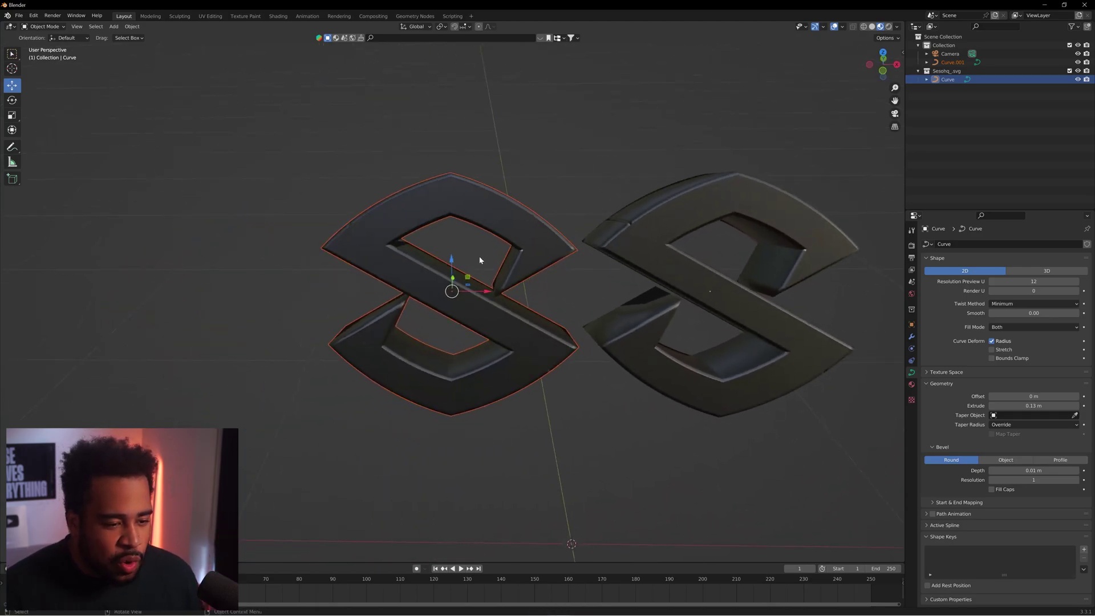
# Step: Remove the bevel from the pasted logo copy by setting its bevel depth to 0 m, leaving the original logo beveled
pyautogui.click(1034, 471)
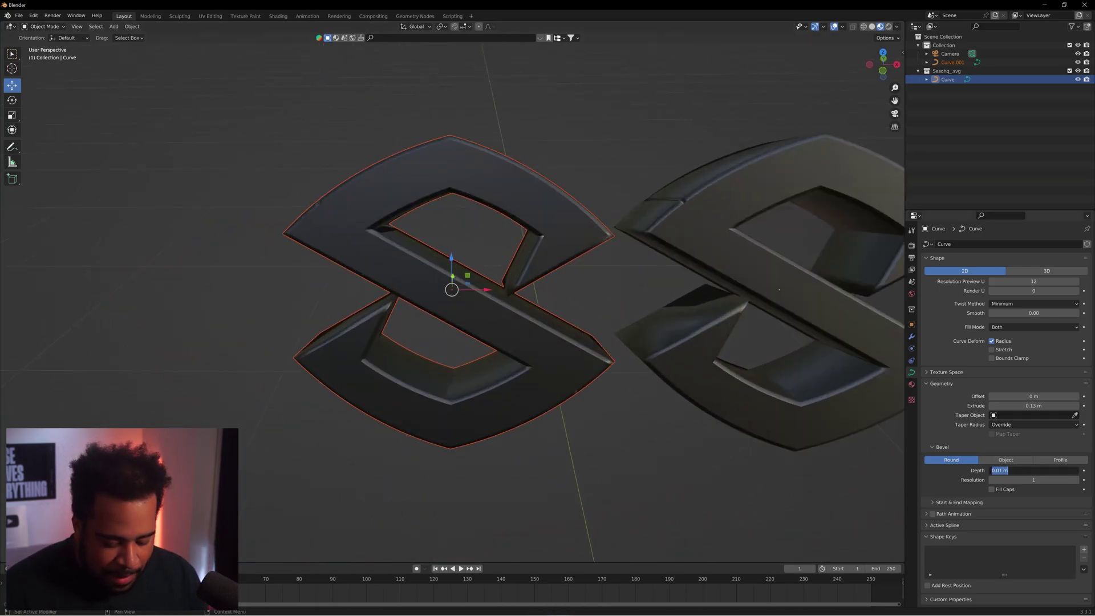
pyautogui.press('Return')
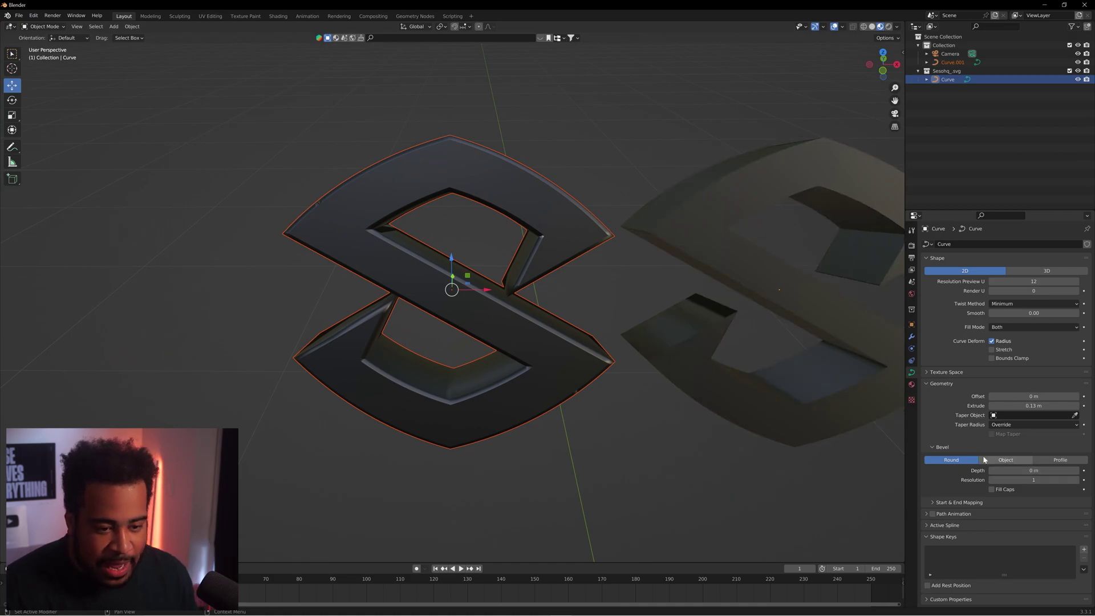
pyautogui.hotkey('ctrl', 'z')
pyautogui.hotkey('ctrl', 'z')
pyautogui.hotkey('ctrl', 'z')
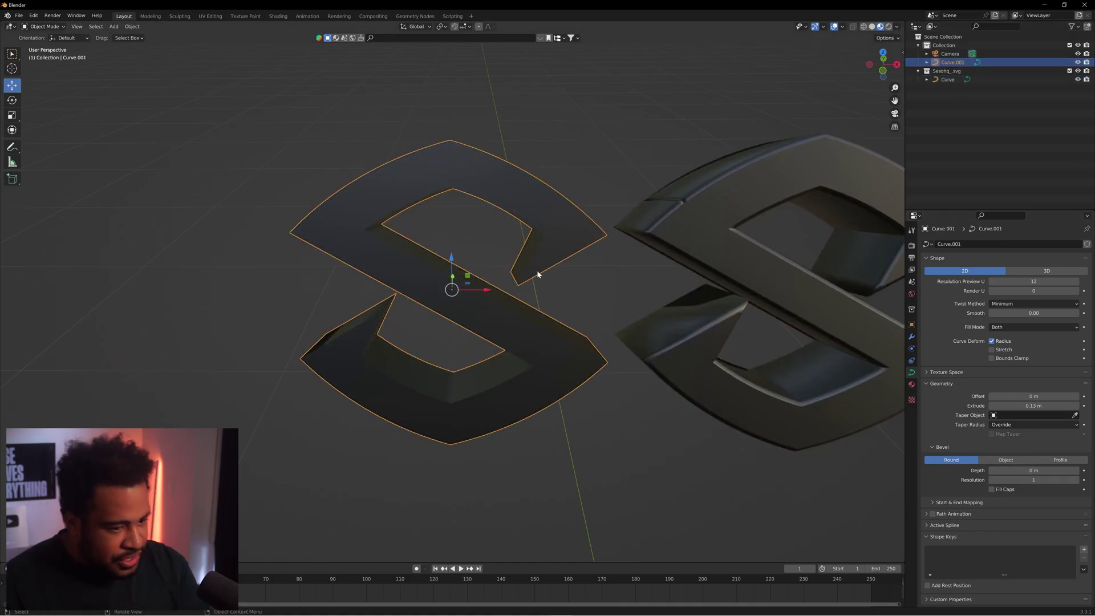
pyautogui.scroll(2, 526, 251)
pyautogui.moveTo(513, 242)
pyautogui.mouseDown(button='middle')
pyautogui.moveTo(499, 251)
pyautogui.moveTo(518, 248)
pyautogui.mouseUp(button='middle')
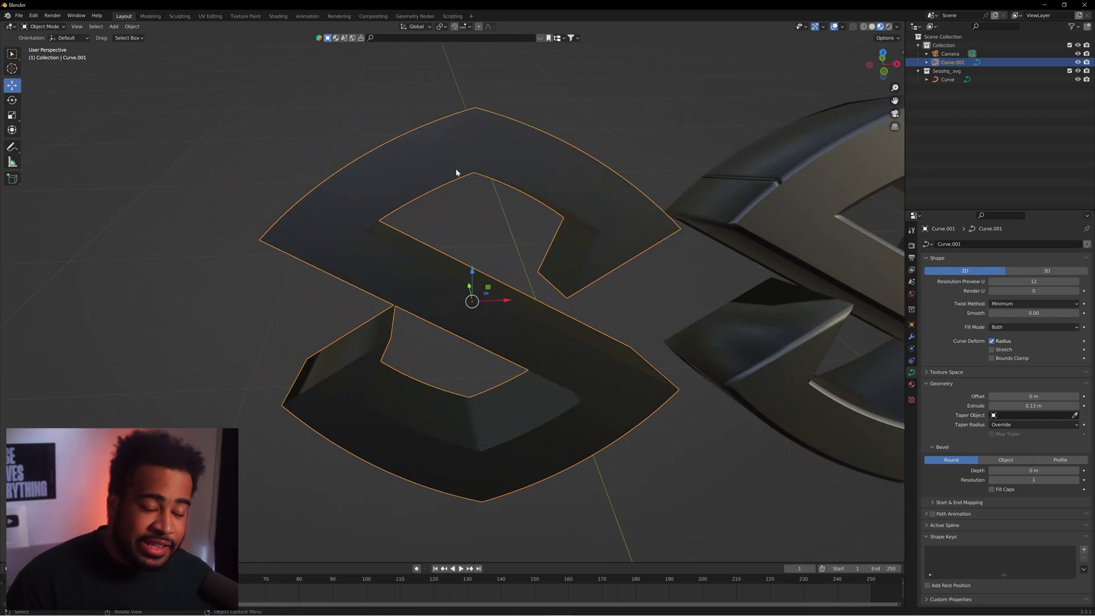
# Step: Convert the unbeveled logo copy from a curve to a mesh
pyautogui.click(132, 27)
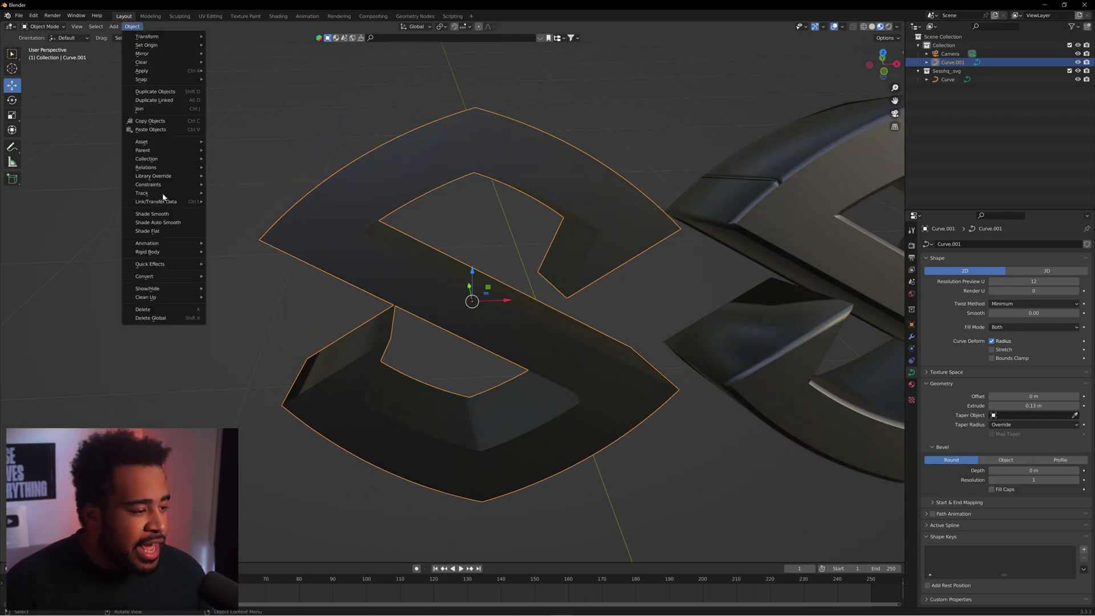
pyautogui.moveTo(171, 276)
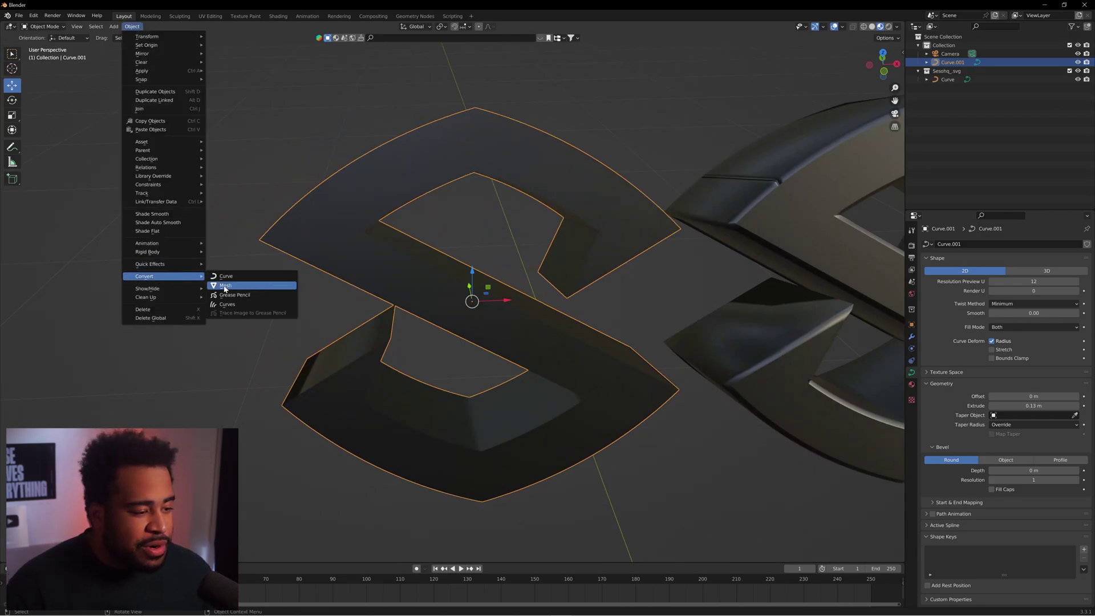
pyautogui.click(245, 286)
pyautogui.moveTo(489, 254)
pyautogui.mouseDown(button='middle')
pyautogui.moveTo(494, 241)
pyautogui.moveTo(500, 256)
pyautogui.mouseUp(button='middle')
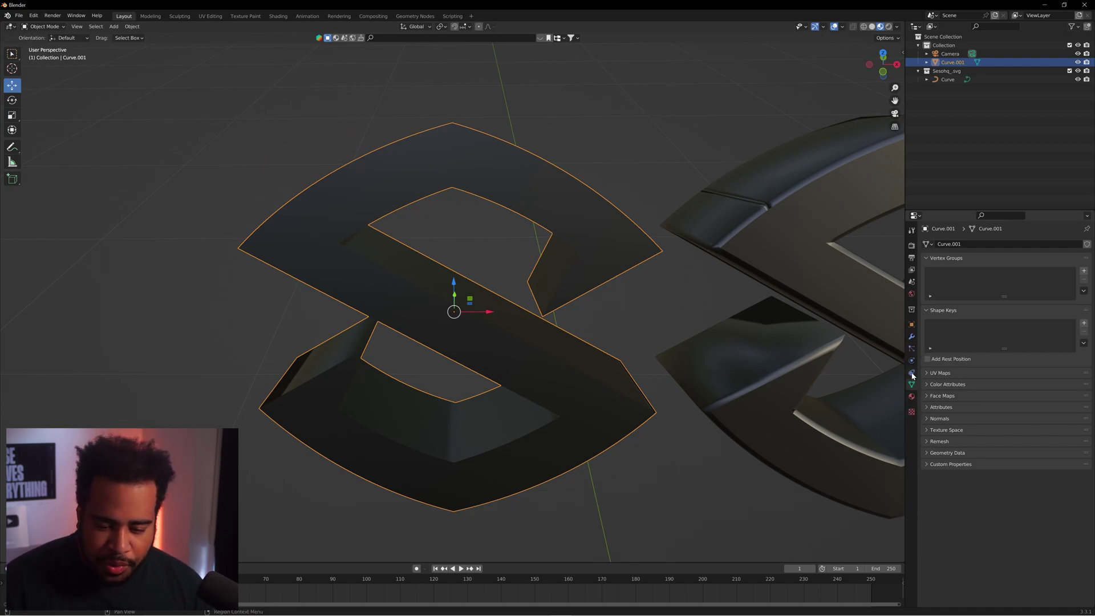
# Step: Add a Remesh modifier to the mesh logo copy in Smooth mode with octree depth 9 and Remove Disconnected off
pyautogui.click(912, 339)
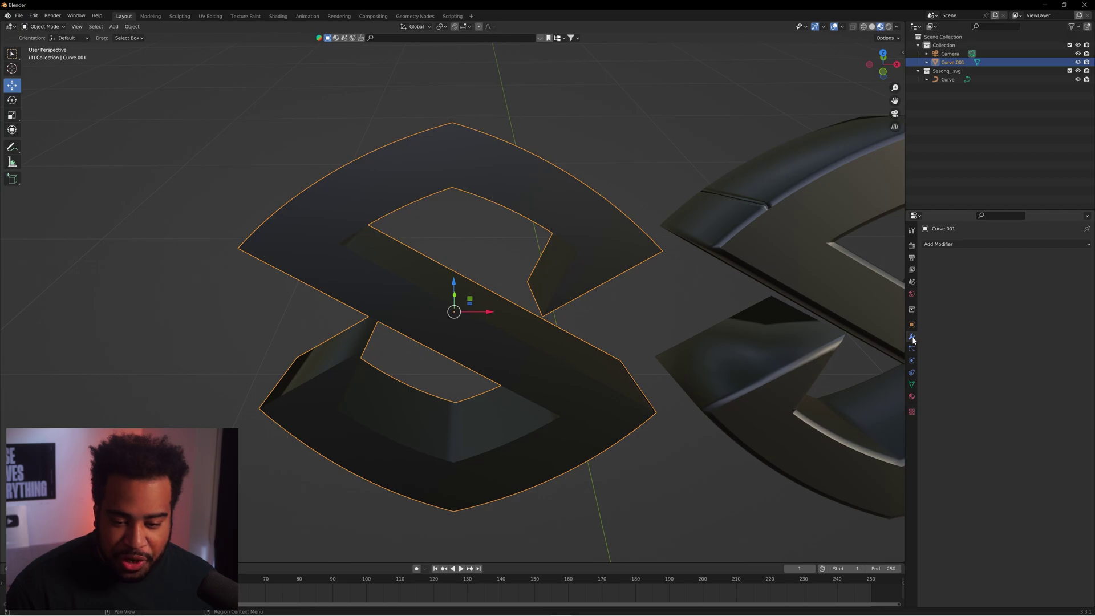
pyautogui.click(951, 245)
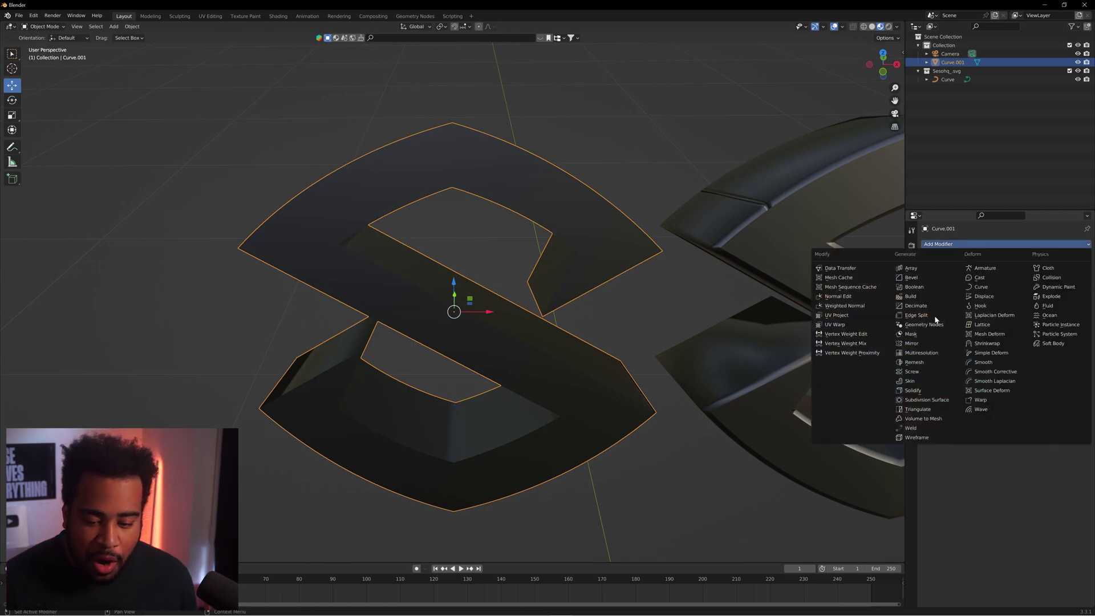
pyautogui.click(915, 363)
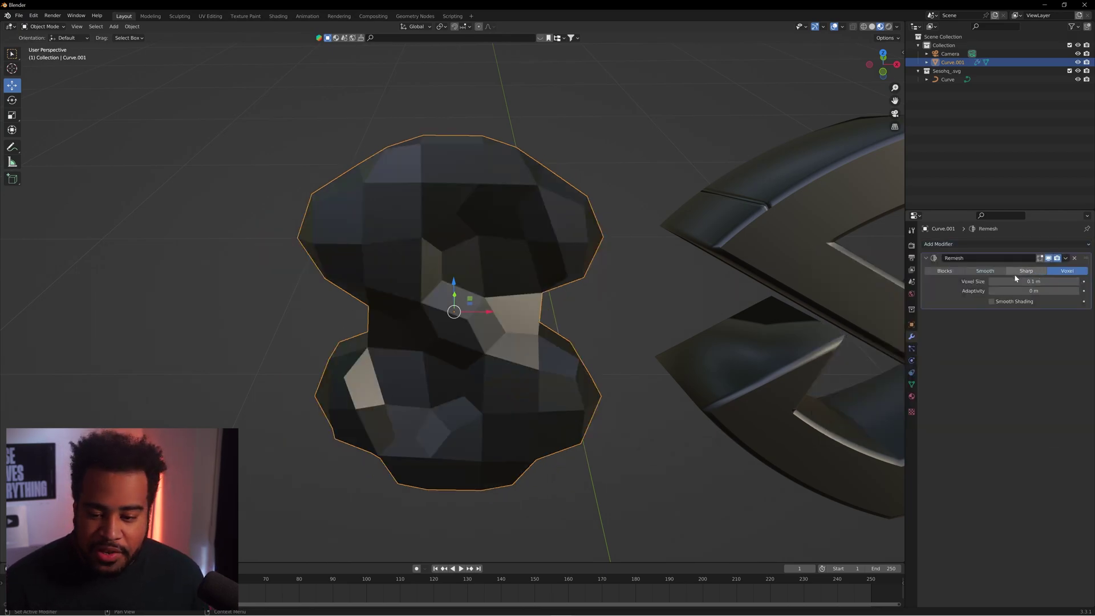
pyautogui.click(985, 271)
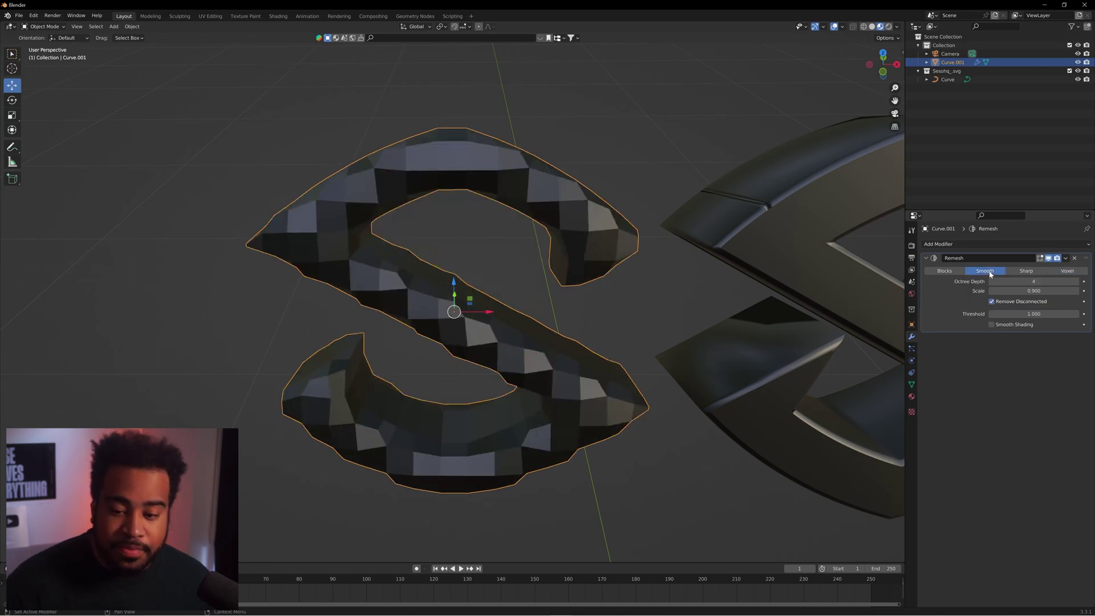
pyautogui.click(1038, 281)
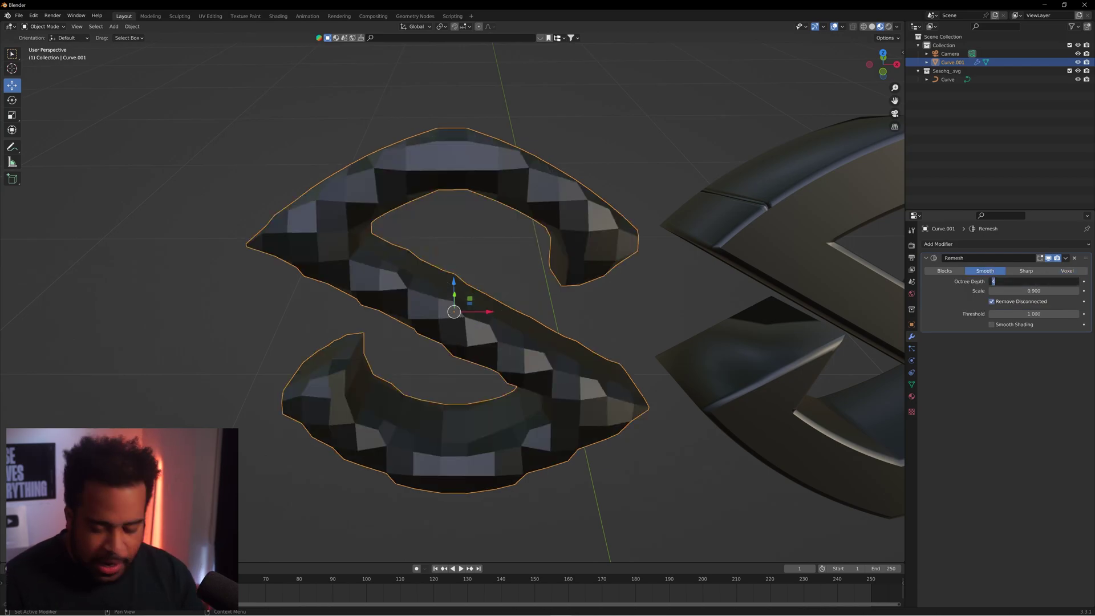
pyautogui.press('Return')
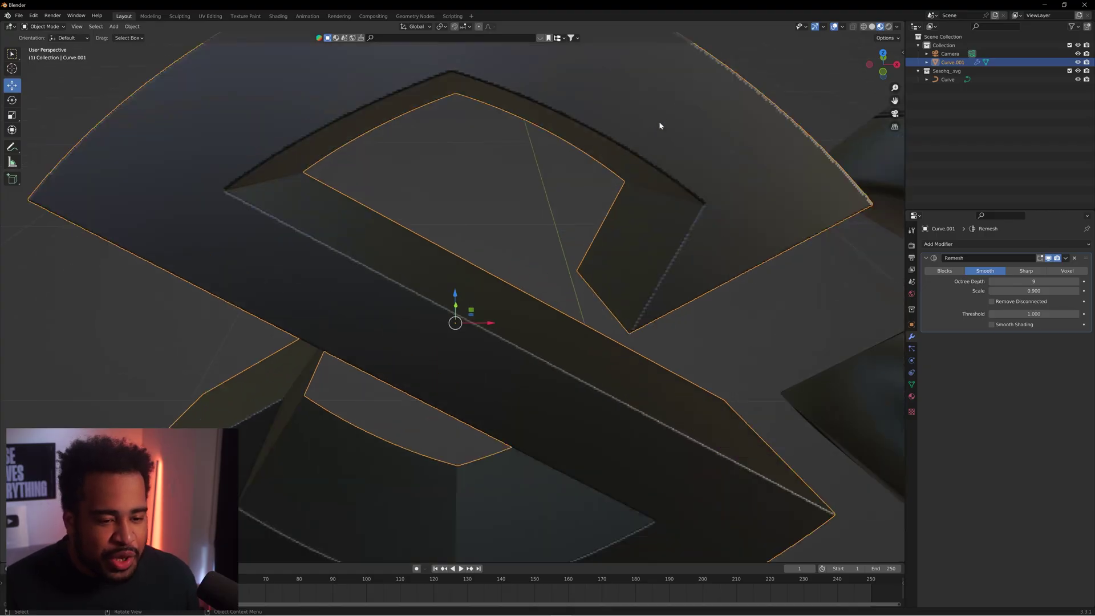
# Step: Check the remeshed logo's edges and apply the Remesh modifier
pyautogui.moveTo(660, 125); pyautogui.dragTo(497, 152, button='middle')
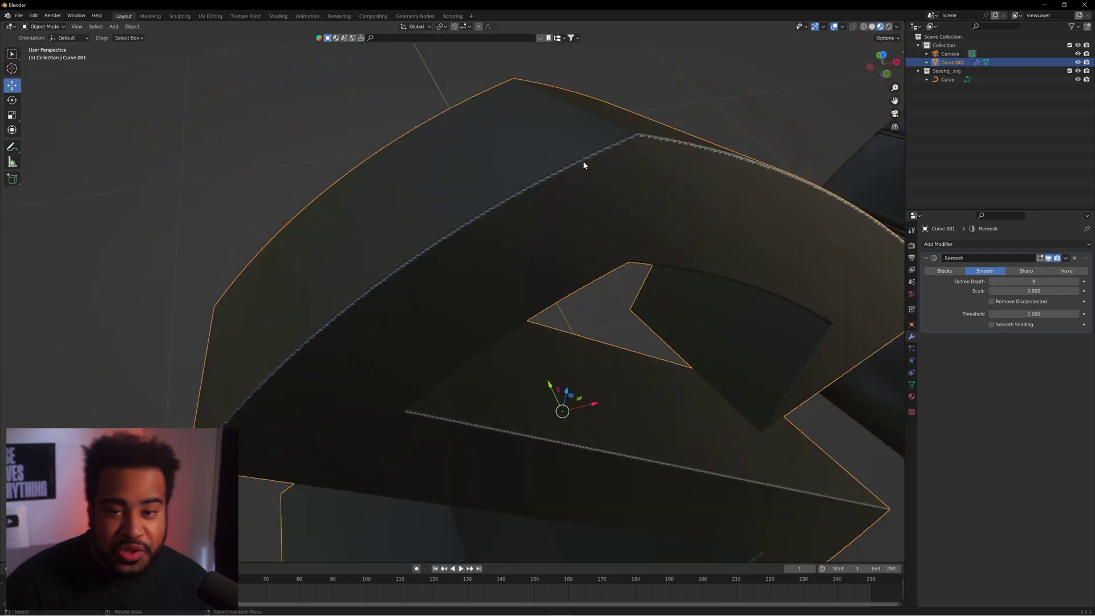
pyautogui.scroll(-5, 584, 163)
pyautogui.moveTo(583, 164); pyautogui.dragTo(648, 164, button='middle')
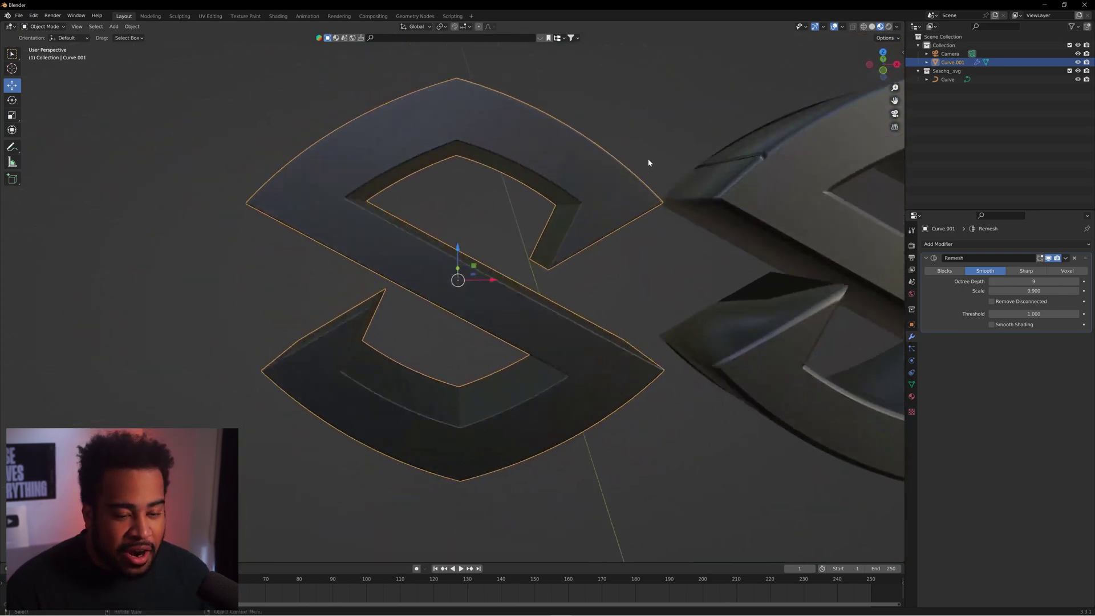
pyautogui.click(1066, 259)
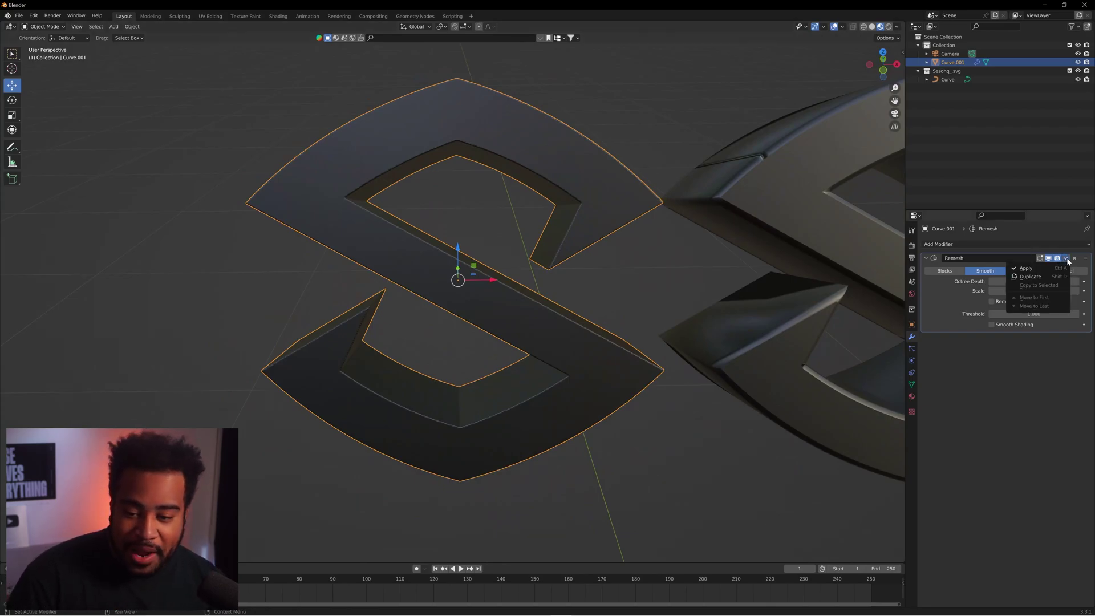
pyautogui.click(1027, 268)
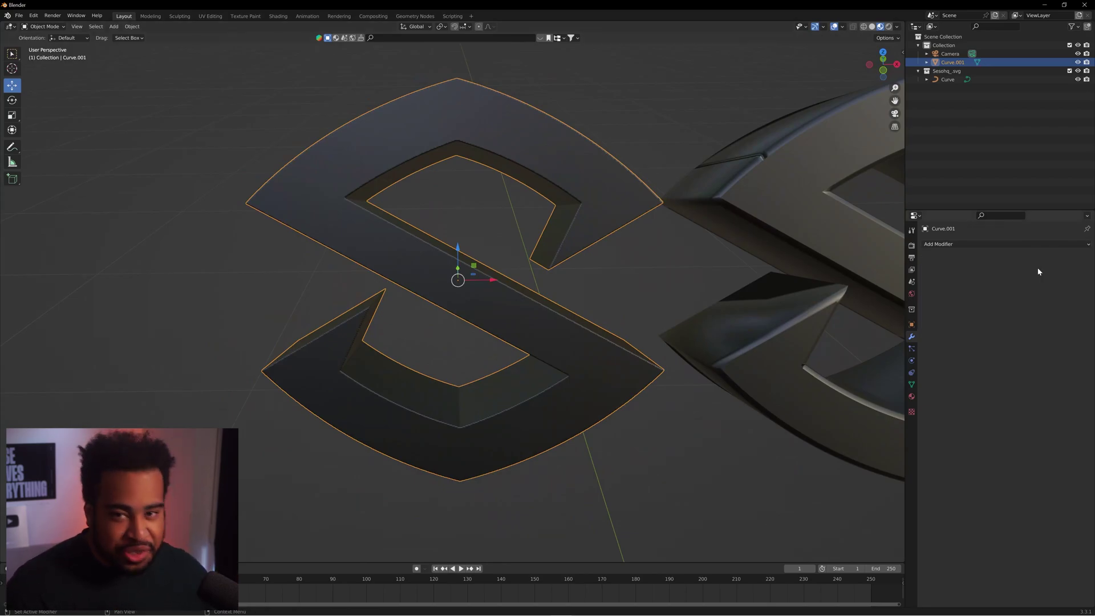
# Step: Add a Corrective Smooth modifier to the remeshed logo with factor 1 and repeat 100
pyautogui.click(980, 245)
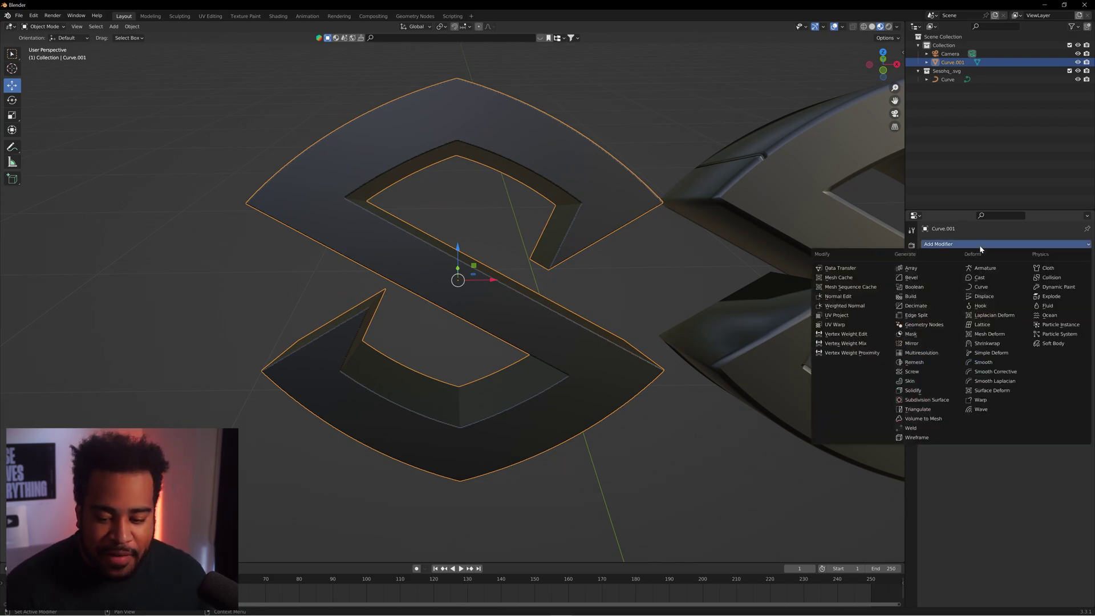
pyautogui.click(997, 369)
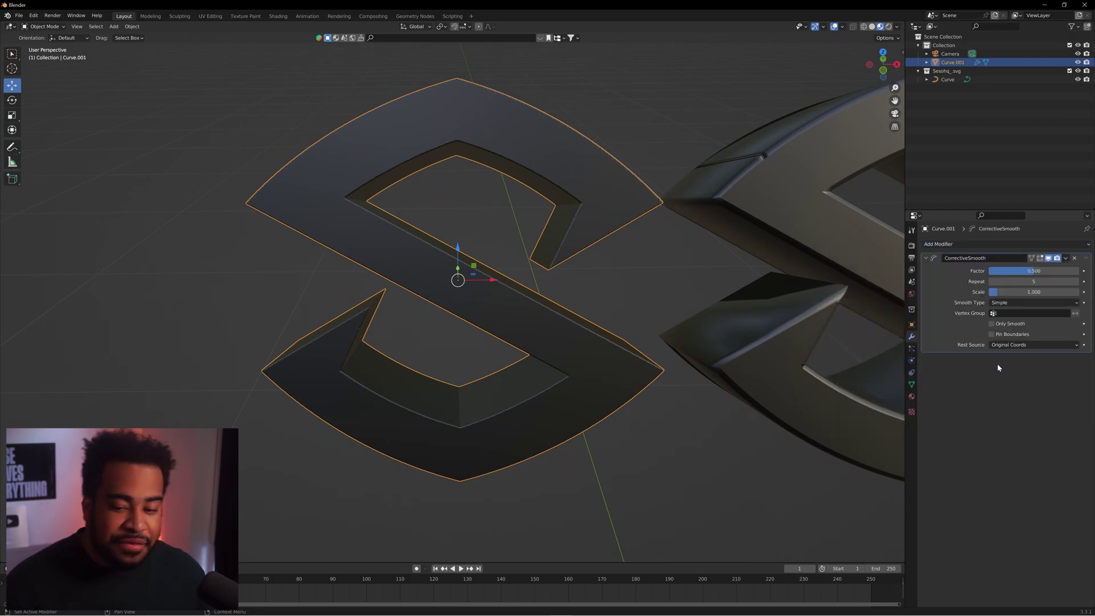
pyautogui.click(1027, 271)
pyautogui.write('1')
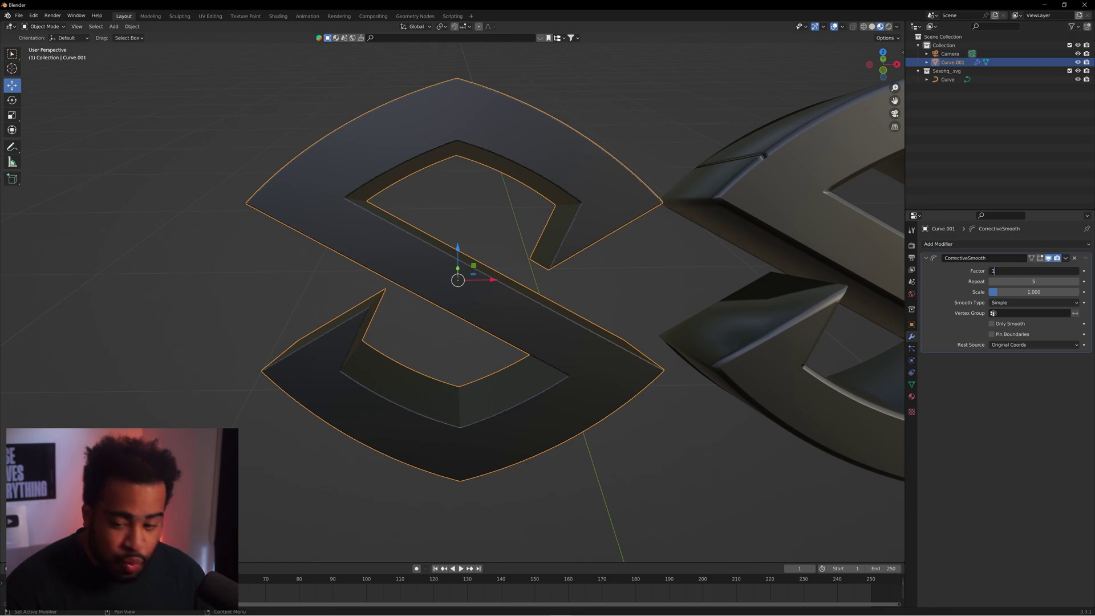
pyautogui.press('Tab')
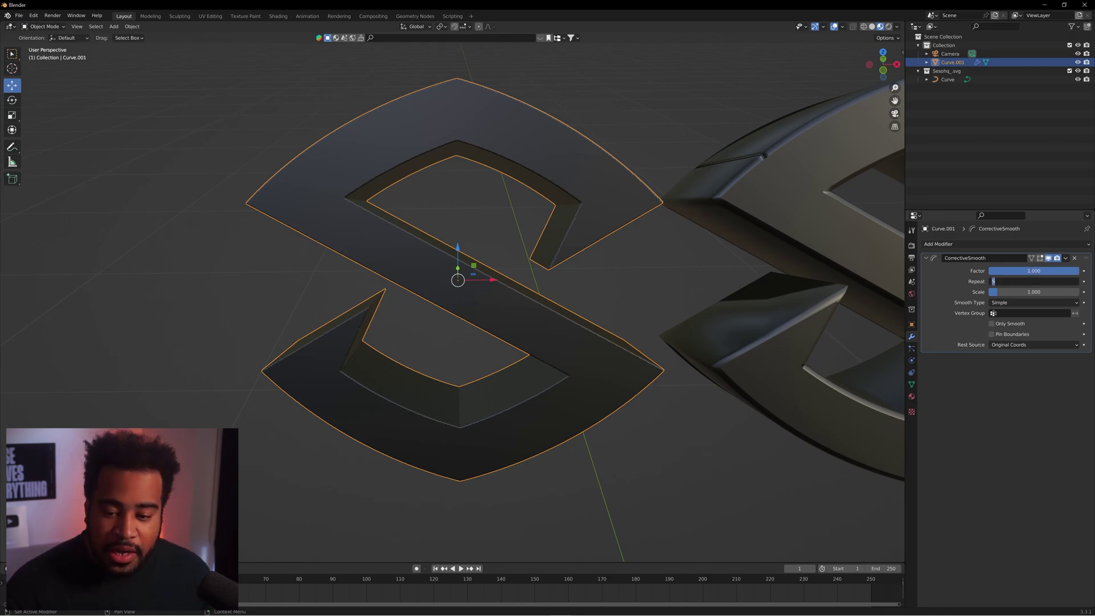
pyautogui.write('100')
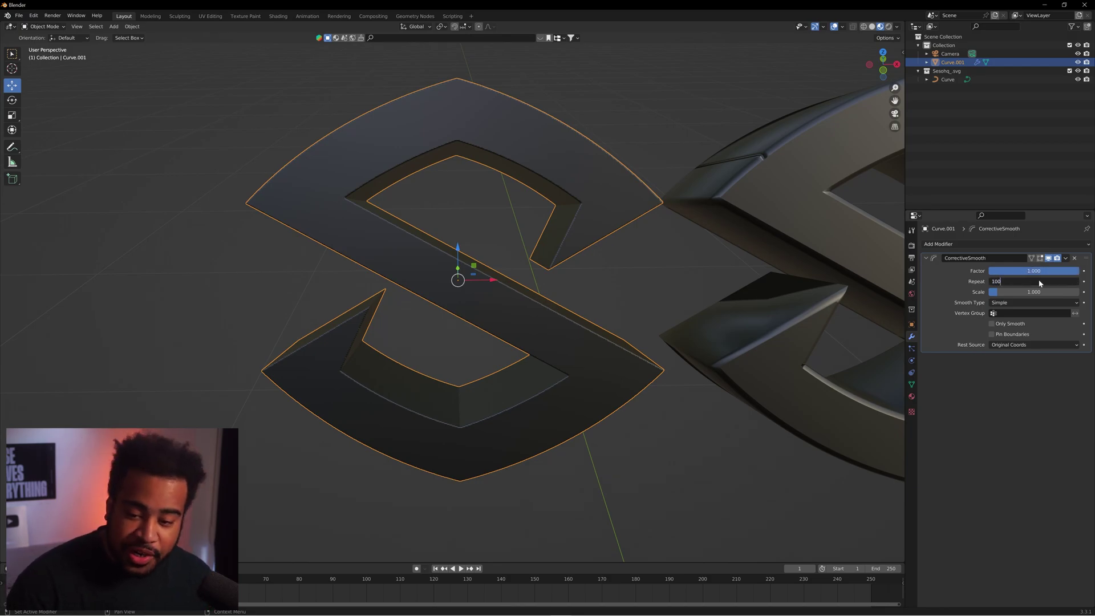
pyautogui.press('Return')
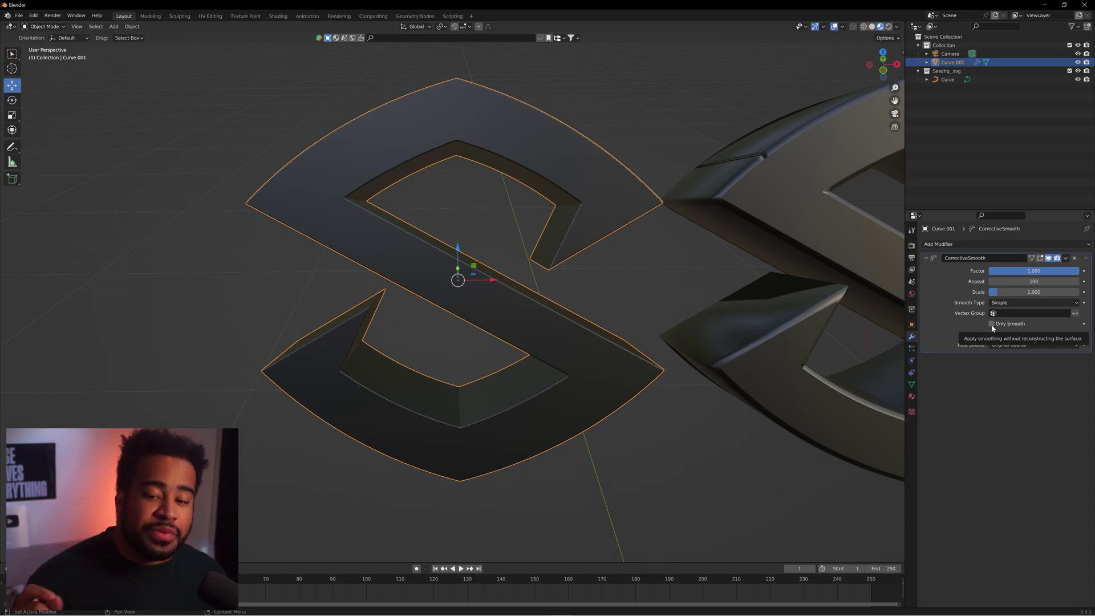
# Step: Enable Only Smooth on the Corrective Smooth modifier and compare the logo's edges with the curve-beveled original
pyautogui.click(992, 324)
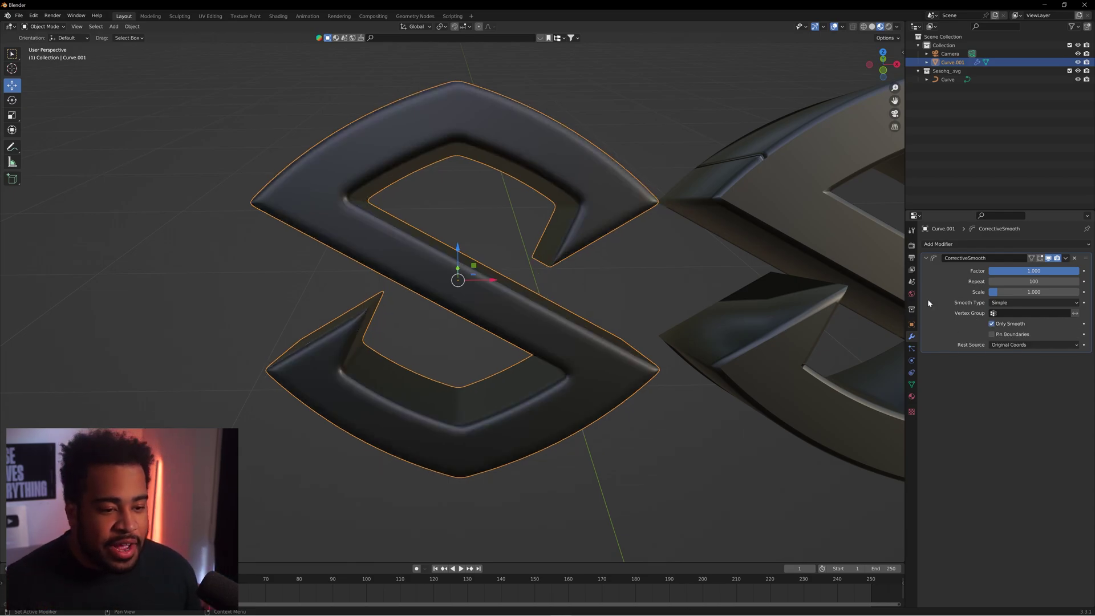
pyautogui.moveTo(608, 139); pyautogui.dragTo(655, 142, button='middle')
pyautogui.scroll(3, 634, 159)
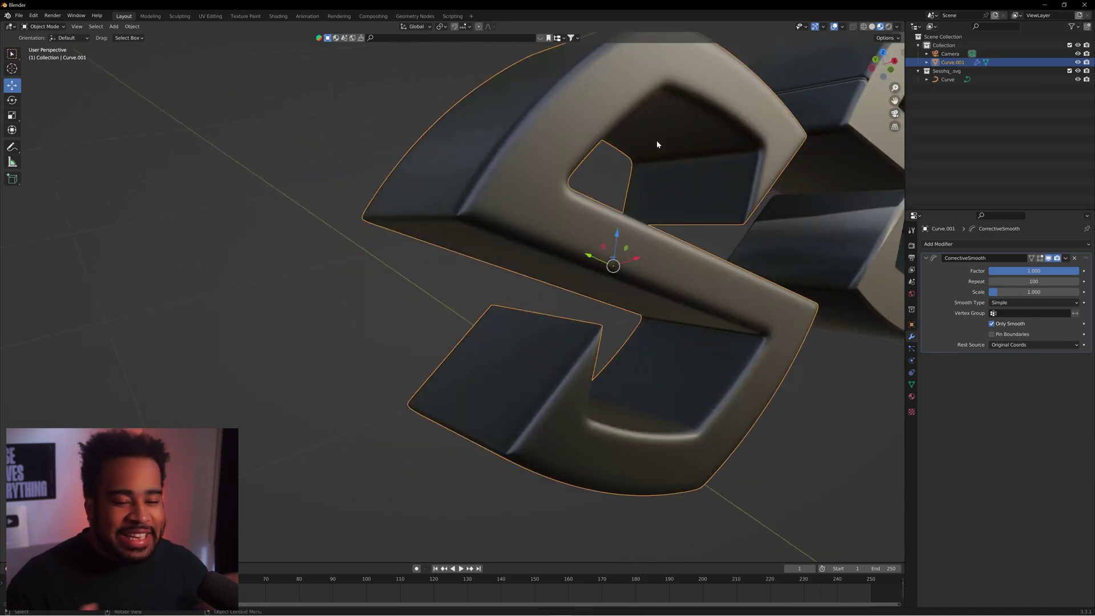
pyautogui.scroll(-6, 666, 143)
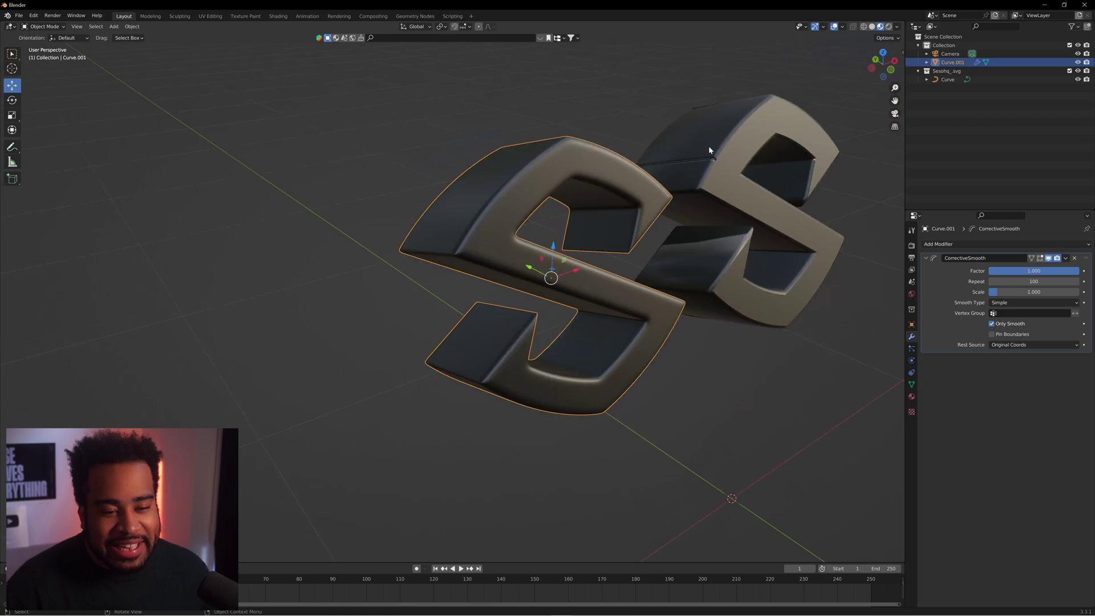
pyautogui.scroll(4, 620, 128)
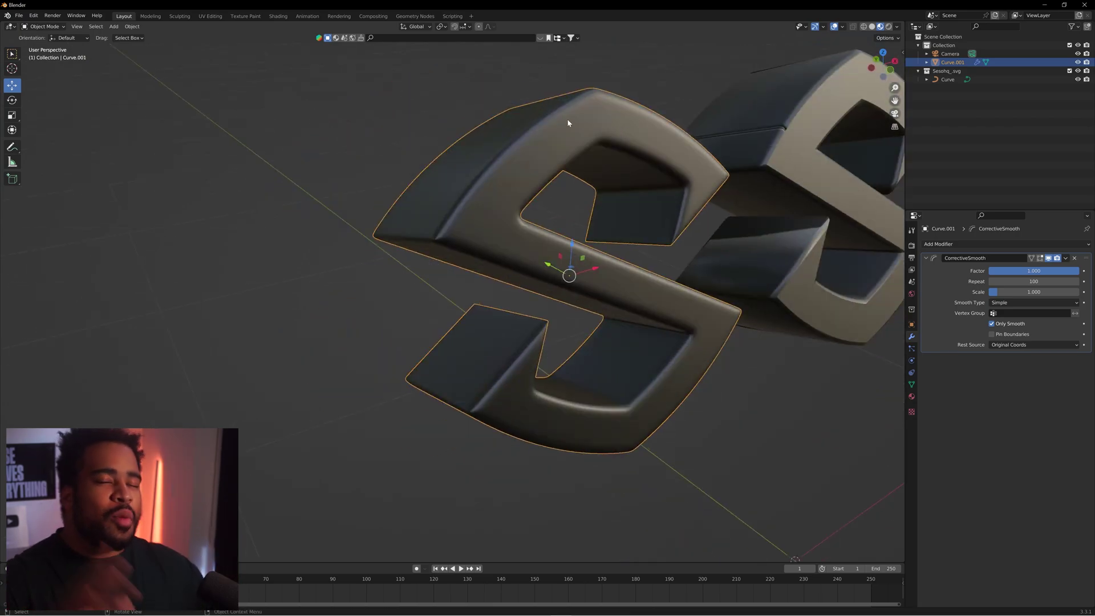
pyautogui.moveTo(567, 119); pyautogui.dragTo(729, 166, button='middle')
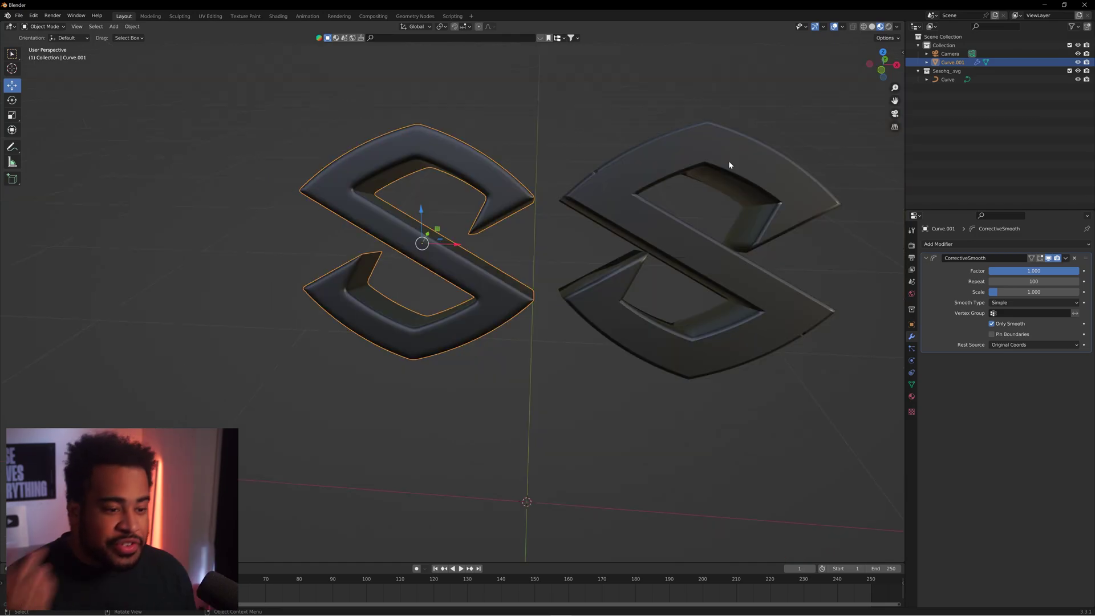
pyautogui.moveTo(646, 135)
pyautogui.keyDown('shift'); pyautogui.mouseDown(button='middle')
pyautogui.moveTo(694, 153)
pyautogui.moveTo(634, 152)
pyautogui.mouseUp(button='middle'); pyautogui.keyUp('shift')
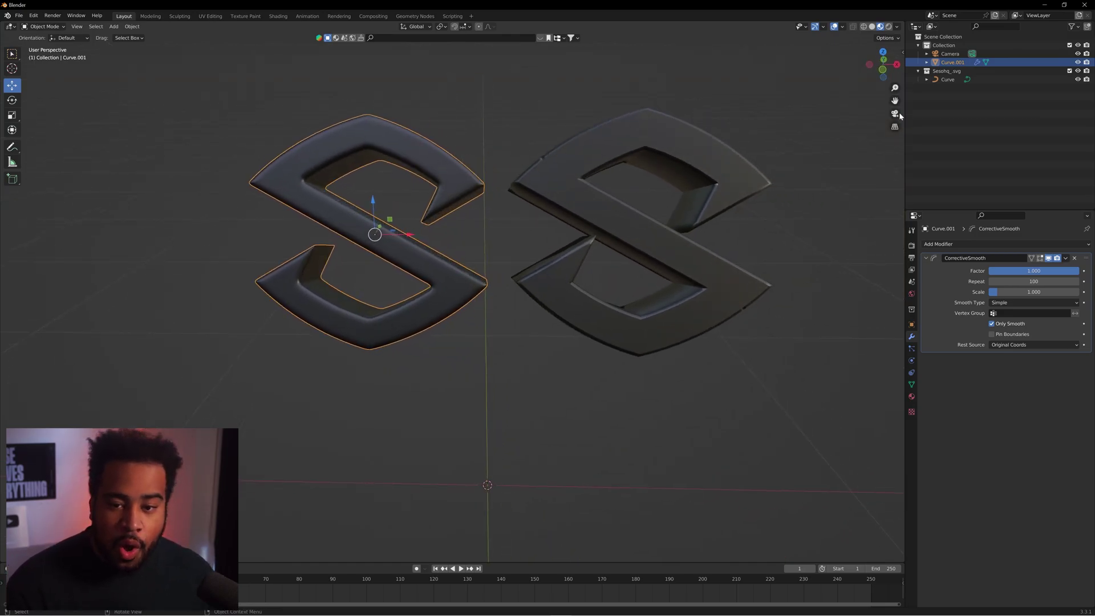
# Step: Show the mesh logo's material settings and turn the timeline area into an enlarged Shader Editor
pyautogui.click(912, 397)
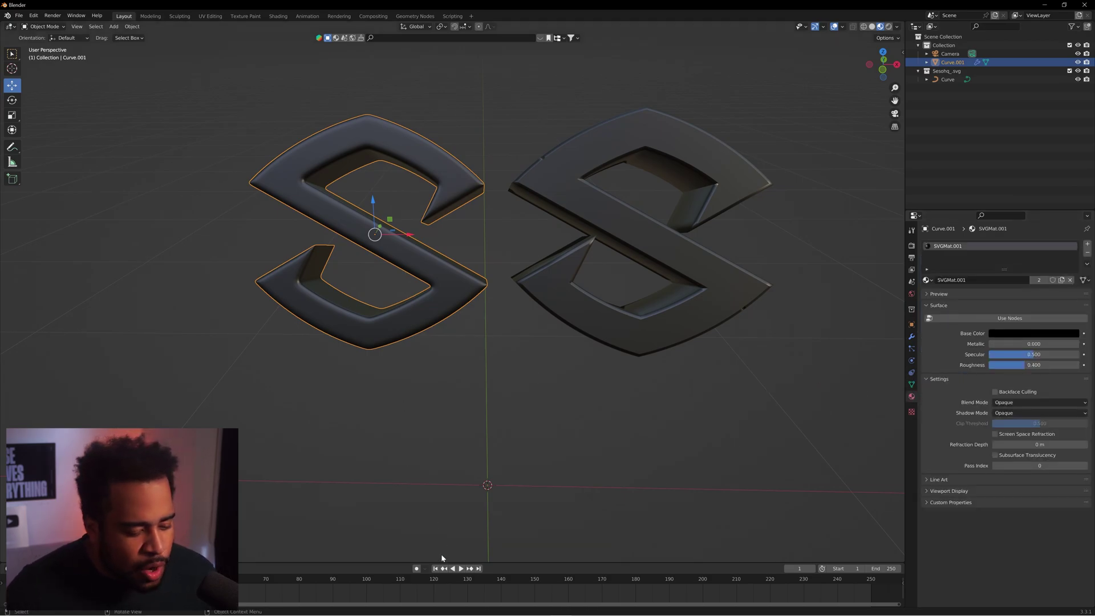
pyautogui.moveTo(440, 562); pyautogui.dragTo(446, 469)
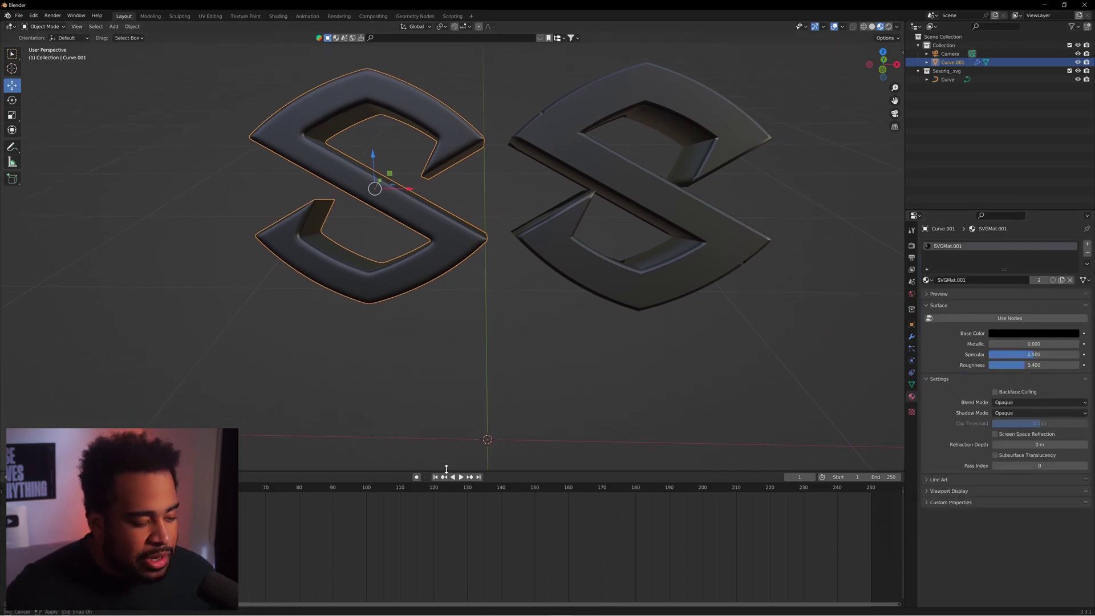
pyautogui.click(10, 477)
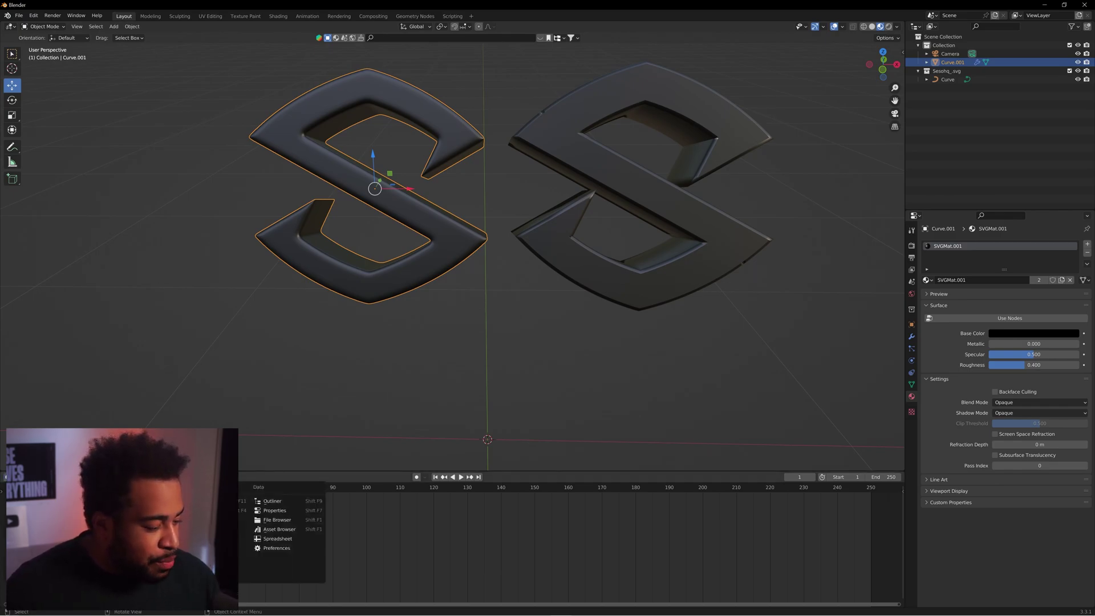
pyautogui.click(34, 557)
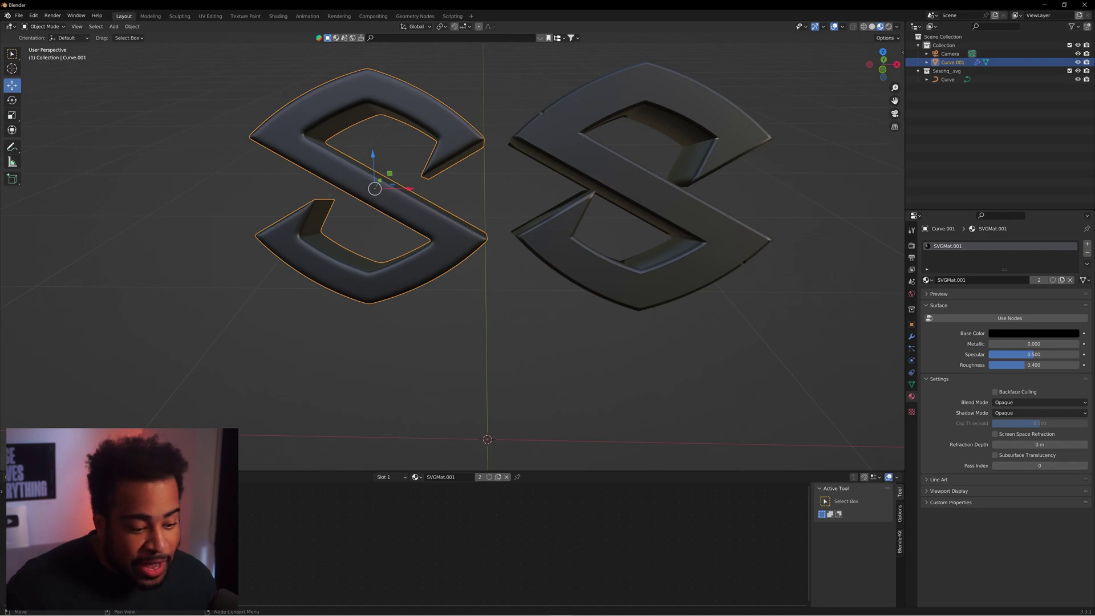
pyautogui.moveTo(517, 471); pyautogui.dragTo(515, 387)
pyautogui.moveTo(508, 147); pyautogui.dragTo(425, 206, button='middle')
# Step: Replace the mesh logo's SVG material with a new material named "Sesohq Mat"
pyautogui.click(416, 391)
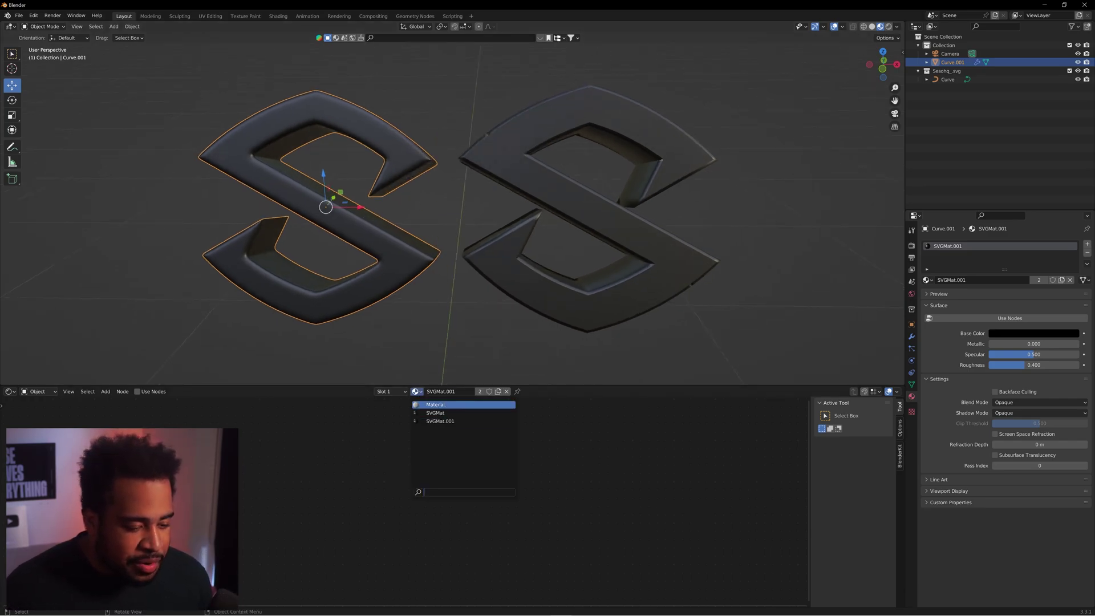
pyautogui.click(506, 393)
pyautogui.write('Sesohq')
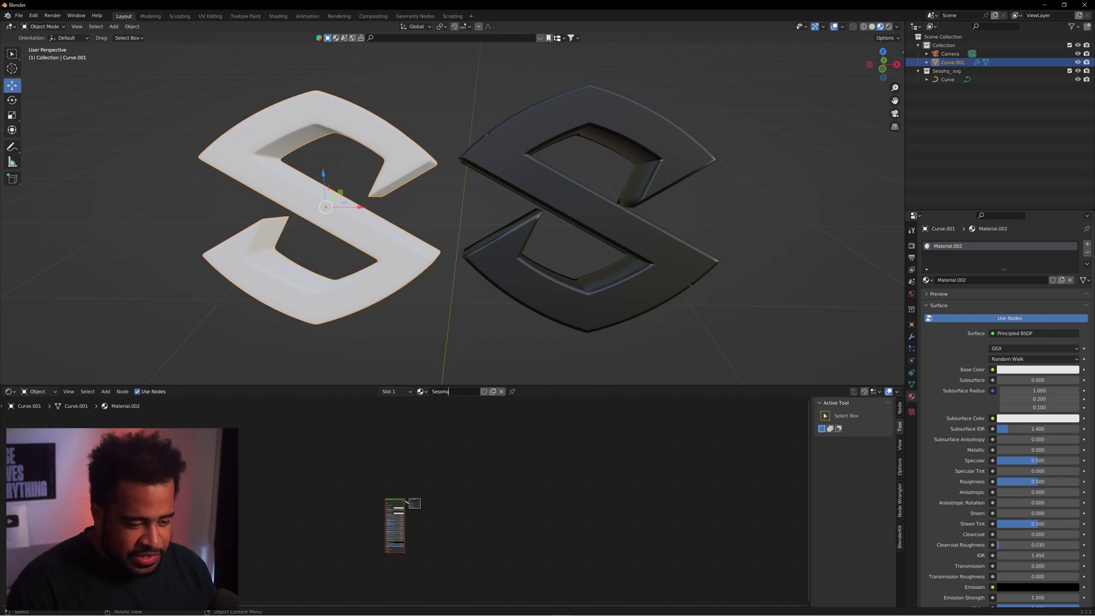
pyautogui.write(' Mat')
pyautogui.press('Return')
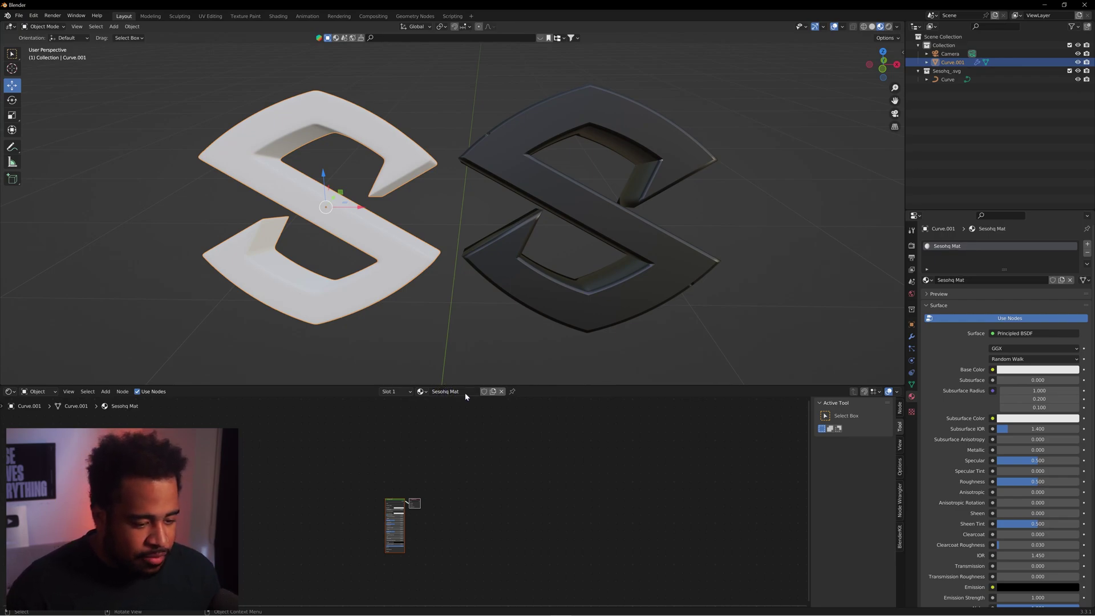
# Step: Set the Metallic value of the Sesohq Mat's Principled BSDF node to 1
pyautogui.scroll(3, 441, 497)
pyautogui.moveTo(441, 497); pyautogui.dragTo(473, 456, button='middle')
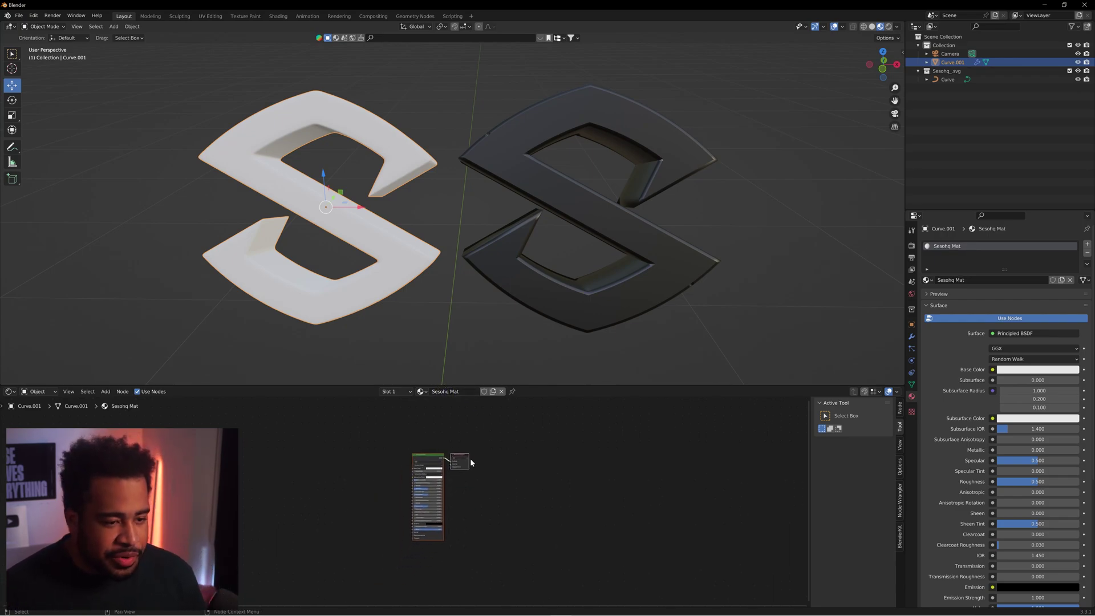
pyautogui.scroll(5, 670, 461)
pyautogui.moveTo(670, 461); pyautogui.dragTo(667, 476, button='middle')
pyautogui.moveTo(456, 445); pyautogui.dragTo(565, 446)
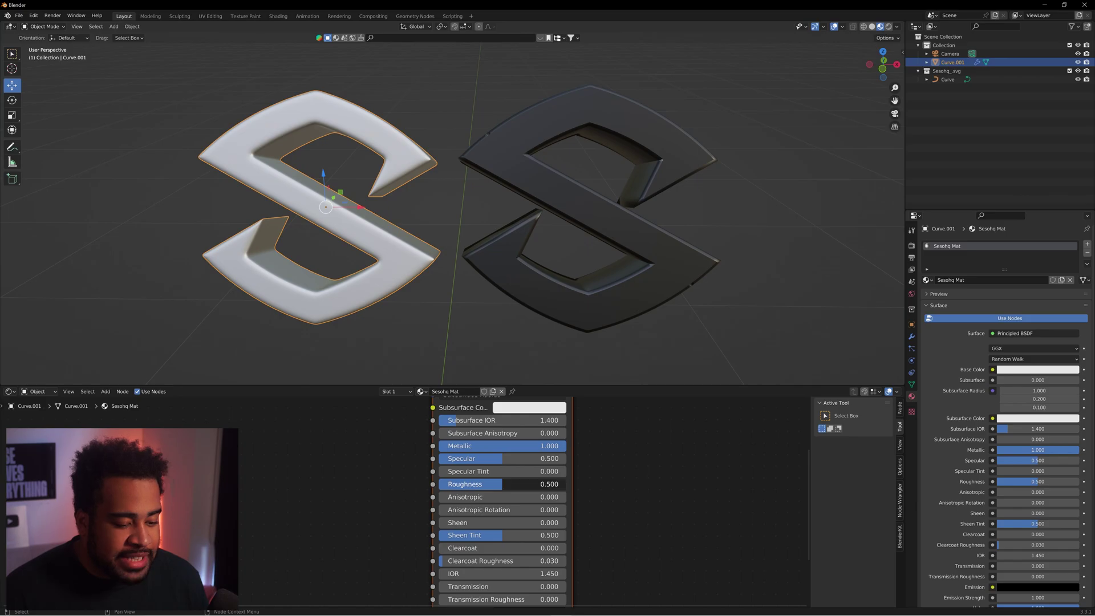
# Step: Set the Roughness of the Sesohq Mat's Principled BSDF node to 0.1 and check the reflections on the logo
pyautogui.doubleClick(530, 485)
pyautogui.write('.0')
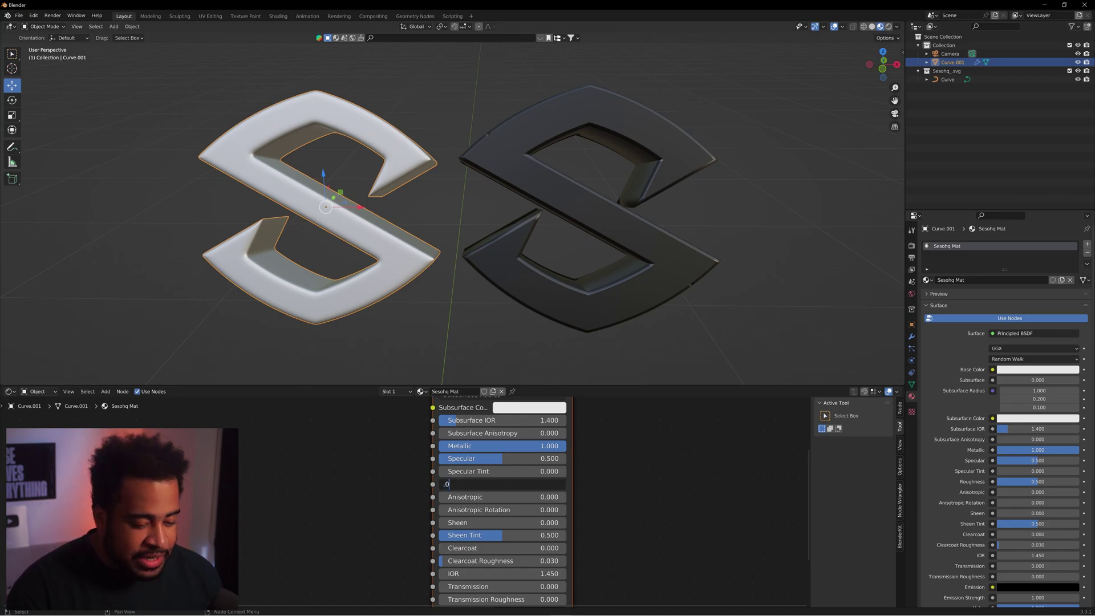
pyautogui.press('BackSpace')
pyautogui.write('1')
pyautogui.press('Return')
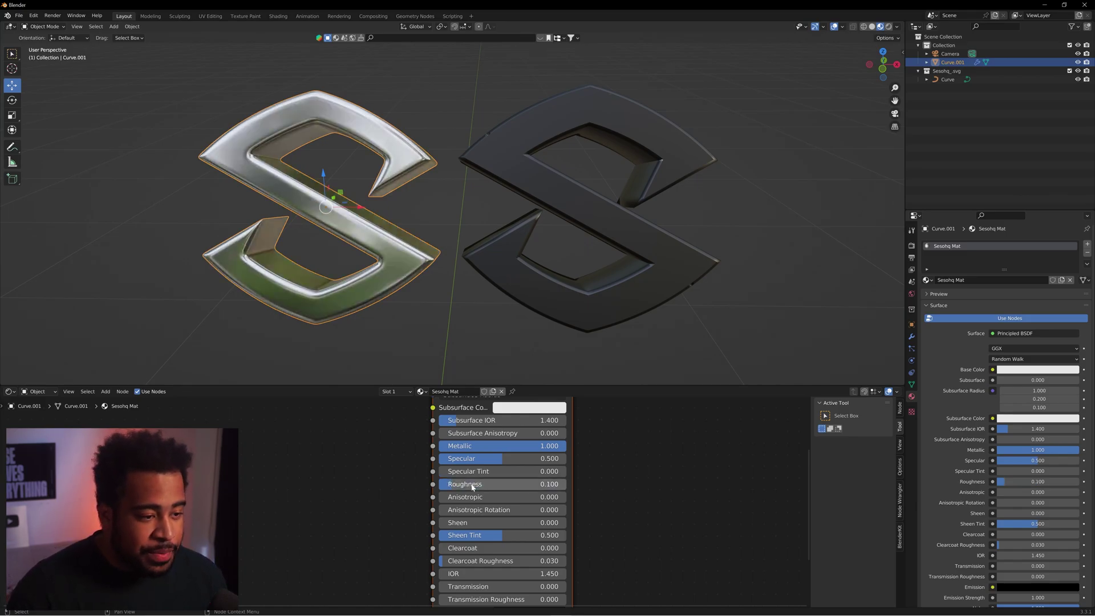
pyautogui.scroll(3, 305, 146)
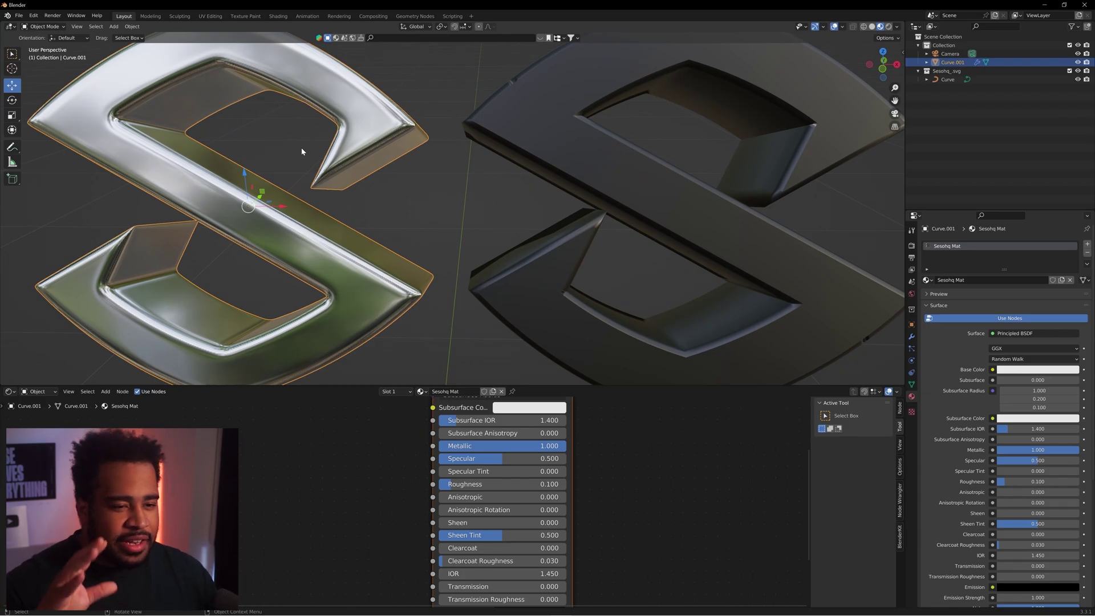
pyautogui.scroll(-2, 364, 142)
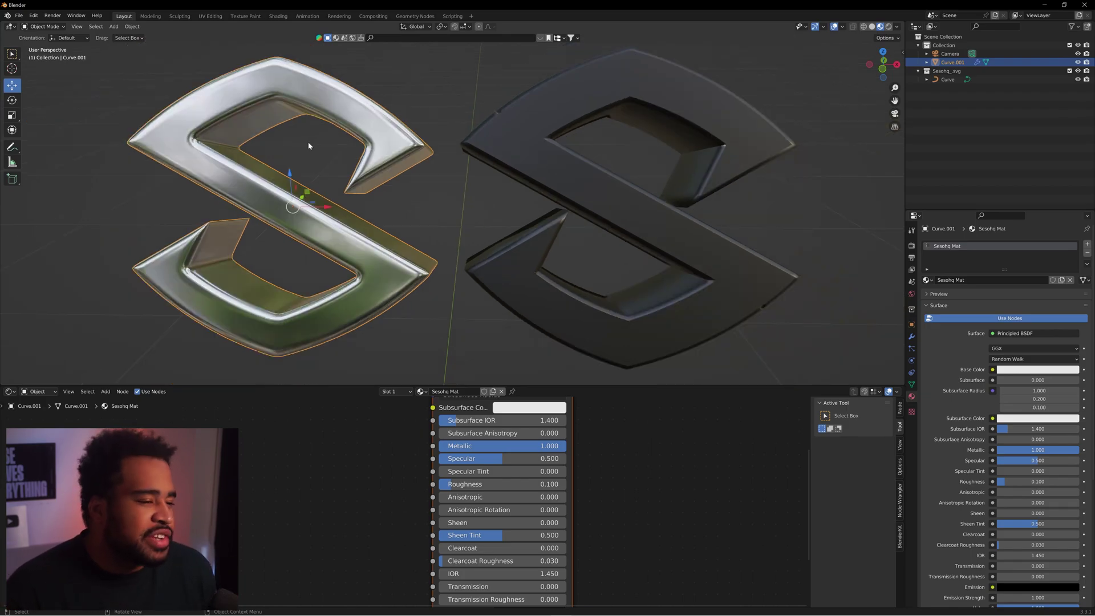
# Step: Assign the Sesohq Mat material to the original curve logo in place of SVGMat and compare the reflections on both logos
pyautogui.moveTo(308, 146); pyautogui.dragTo(518, 166, button='middle')
pyautogui.click(518, 166)
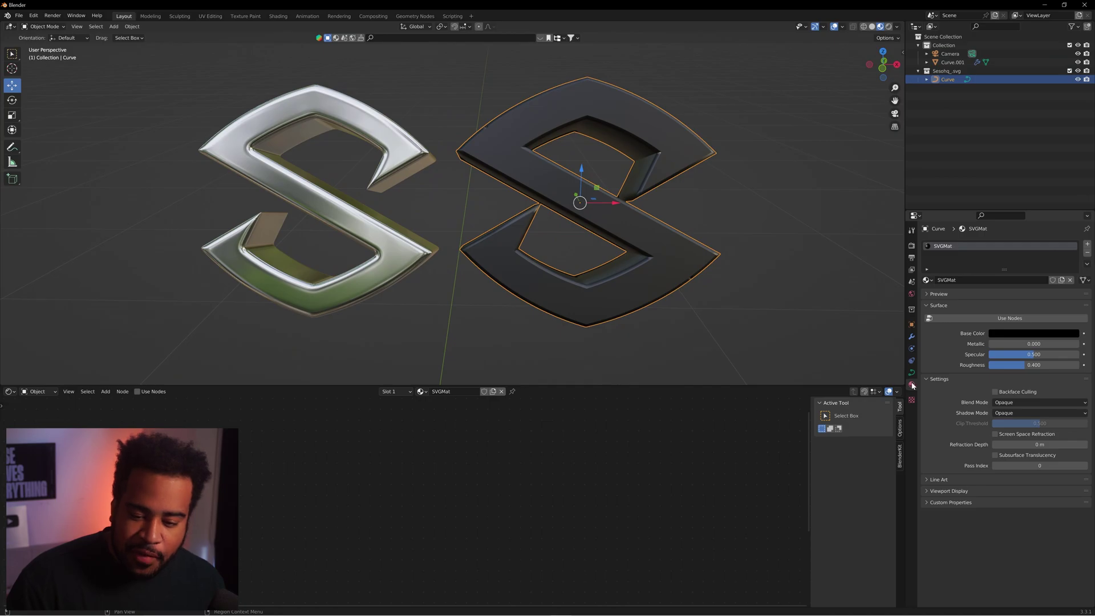
pyautogui.click(931, 281)
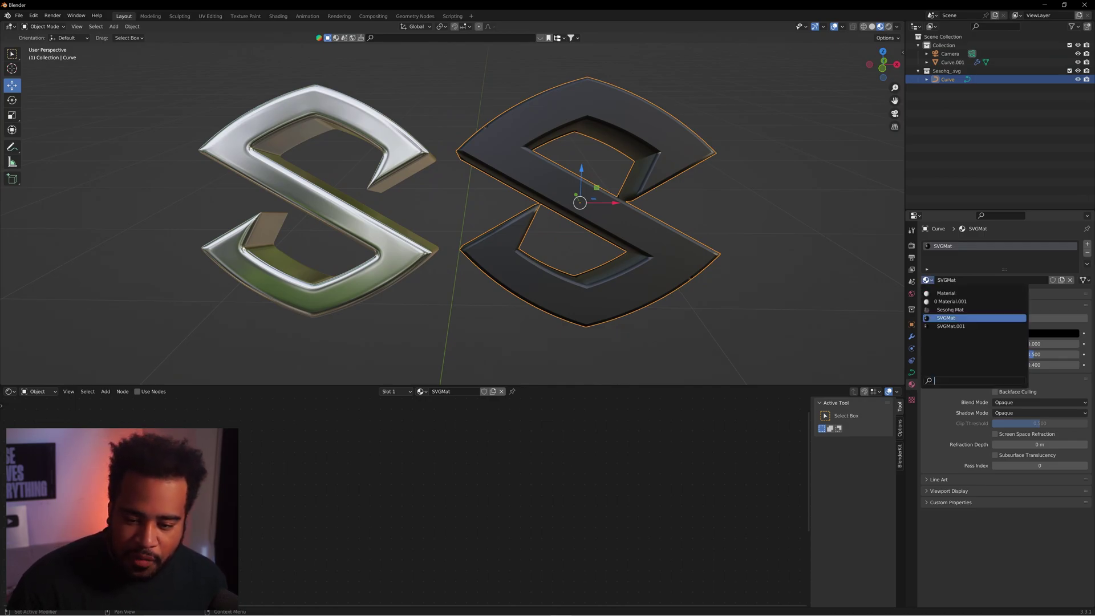
pyautogui.click(951, 311)
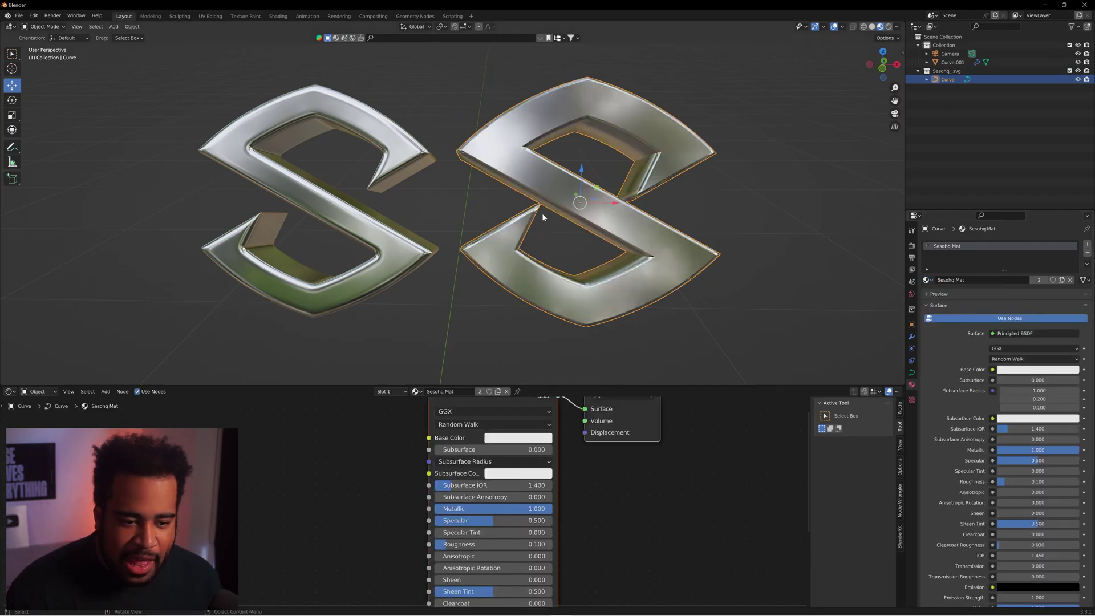
pyautogui.moveTo(631, 166); pyautogui.dragTo(620, 142, button='middle')
pyautogui.scroll(2, 619, 139)
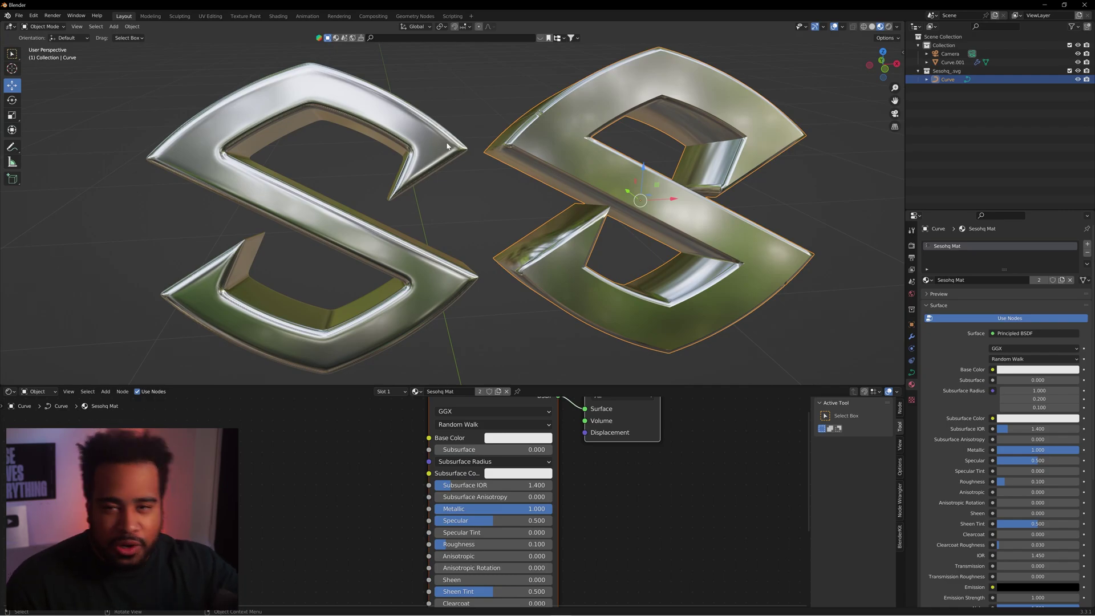
pyautogui.moveTo(552, 165); pyautogui.dragTo(534, 155, button='middle')
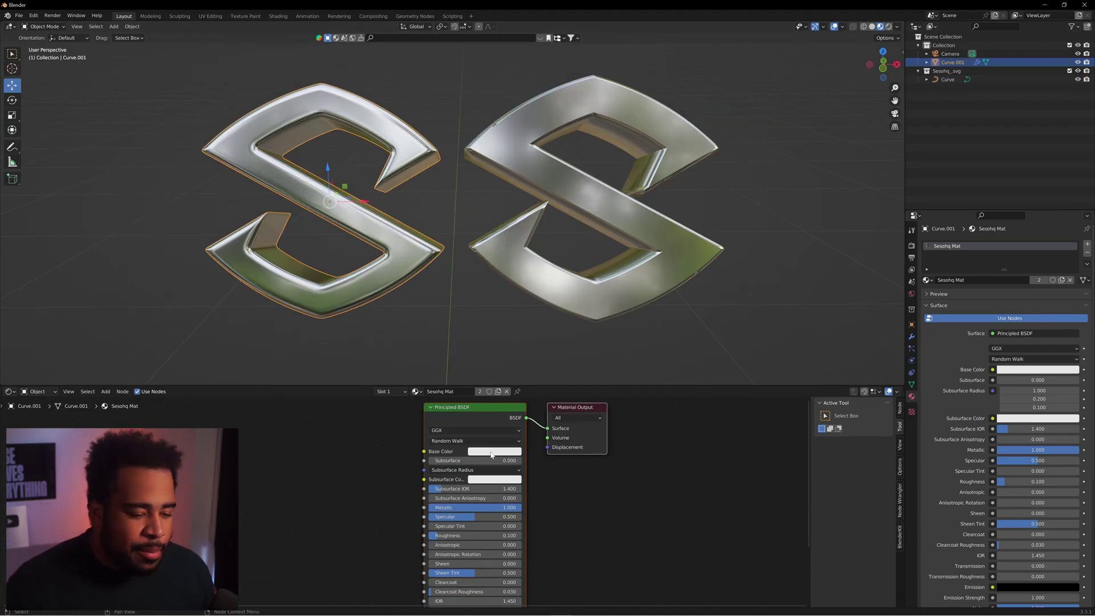
# Step: Try adjusting the brightness of the Base Color on the Sesohq Mat's Principled BSDF node
pyautogui.click(496, 451)
pyautogui.moveTo(544, 345)
pyautogui.mouseDown()
pyautogui.moveTo(544, 371)
pyautogui.moveTo(544, 334)
pyautogui.mouseUp()
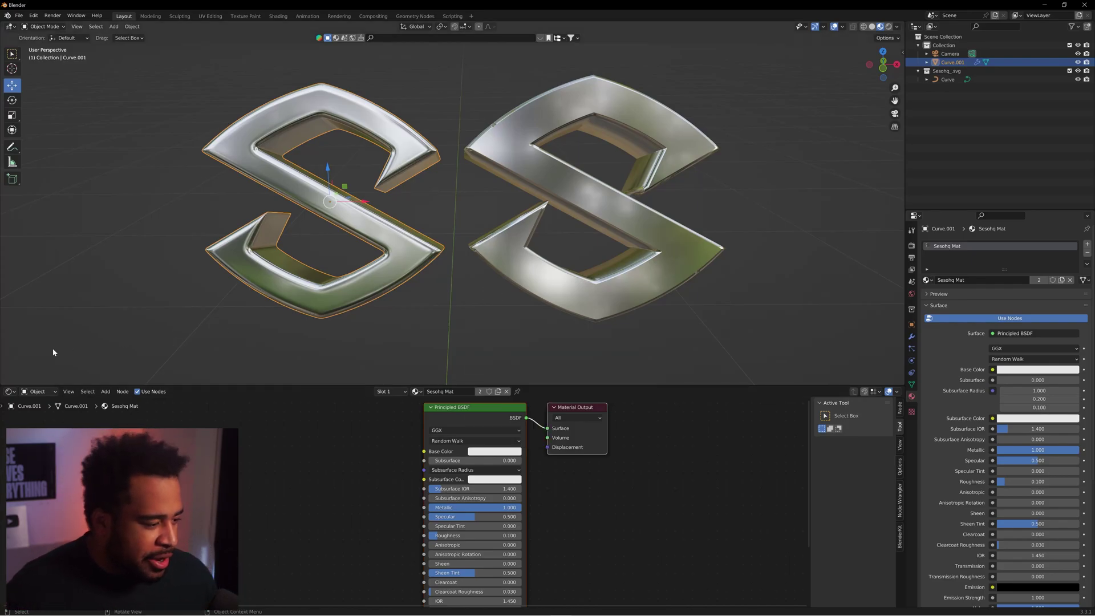
# Step: Switch the Shader Editor from object shading to the World node tree and frame its nodes
pyautogui.click(38, 392)
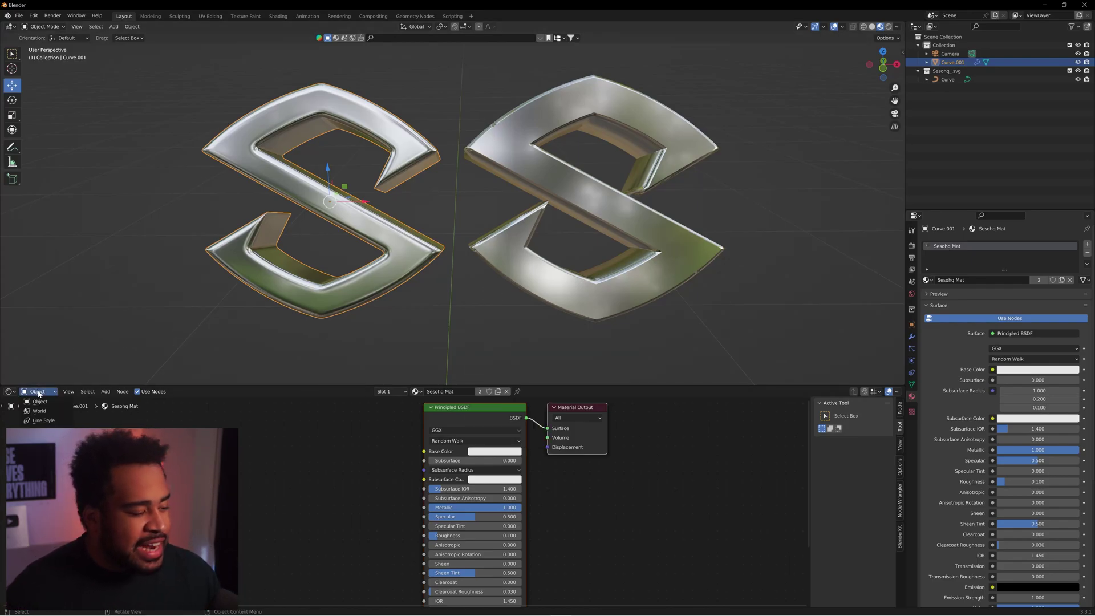
pyautogui.click(40, 411)
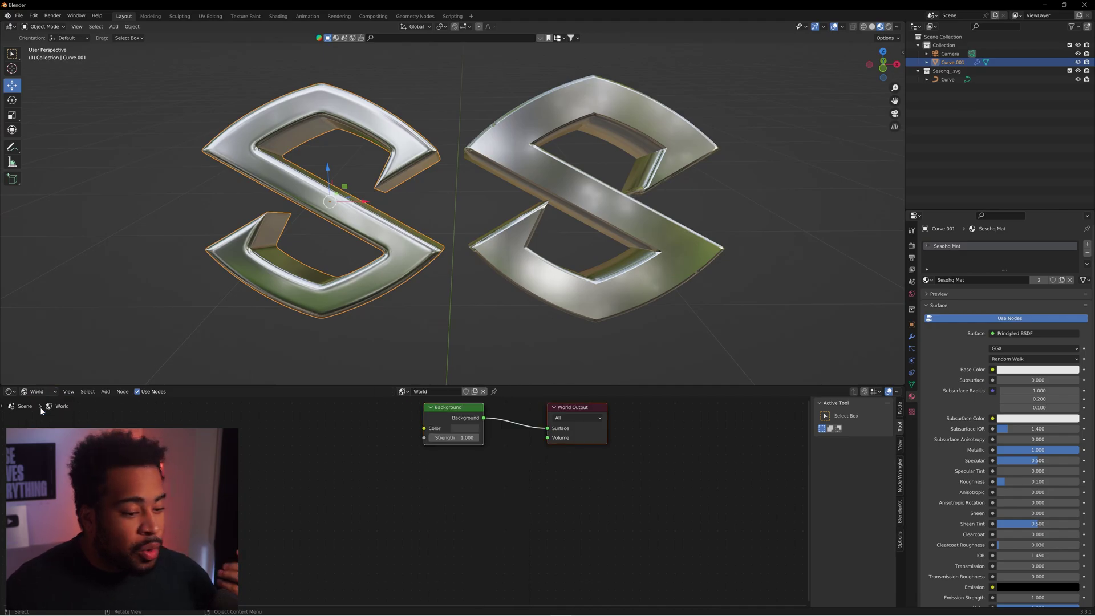
pyautogui.moveTo(544, 498); pyautogui.dragTo(547, 512, button='middle')
pyautogui.scroll(2, 503, 472)
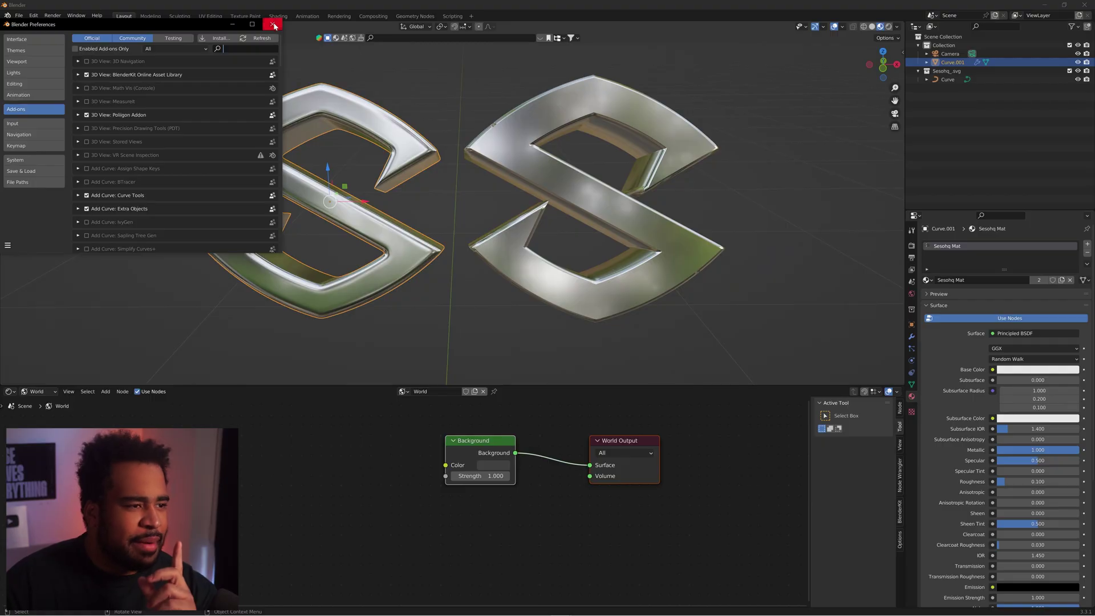
# Step: Reopen the add-on preferences and search the add-ons for "node" to check Node Wrangler
pyautogui.click(273, 24)
pyautogui.click(20, 16)
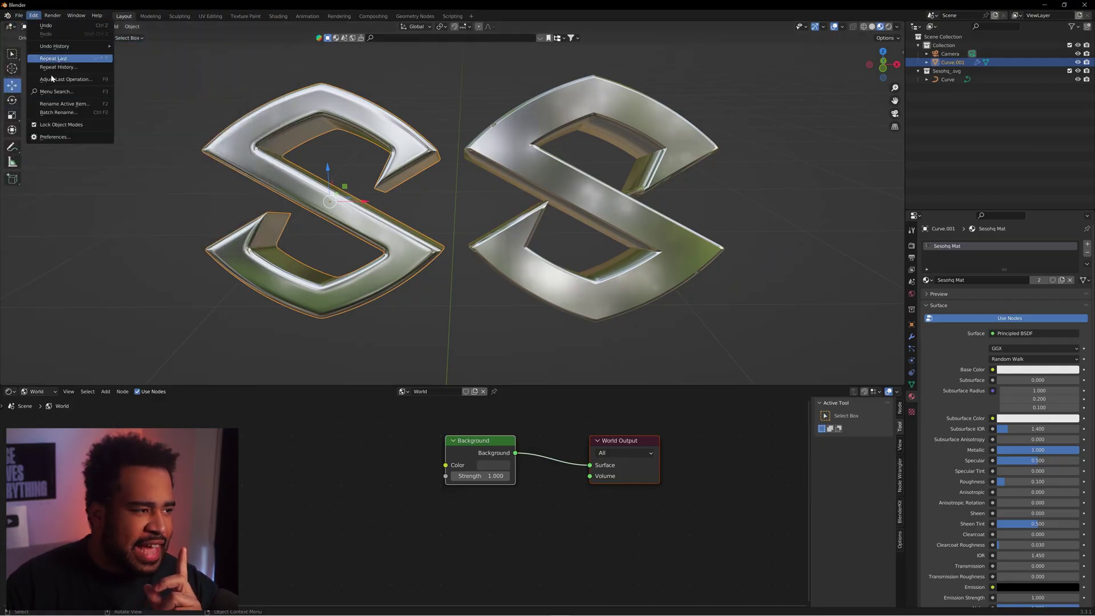
pyautogui.click(64, 137)
pyautogui.click(254, 45)
pyautogui.write('node')
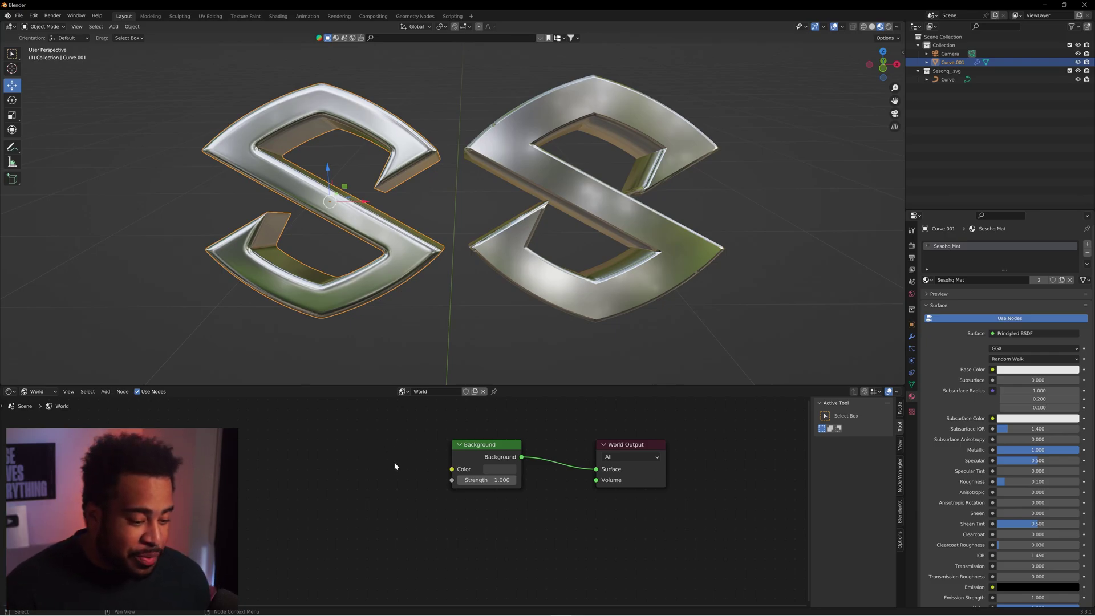
# Step: Add an Environment Texture node before the Background node, with its Color output feeding the Background's Color
pyautogui.hotkey('shift', 'a')
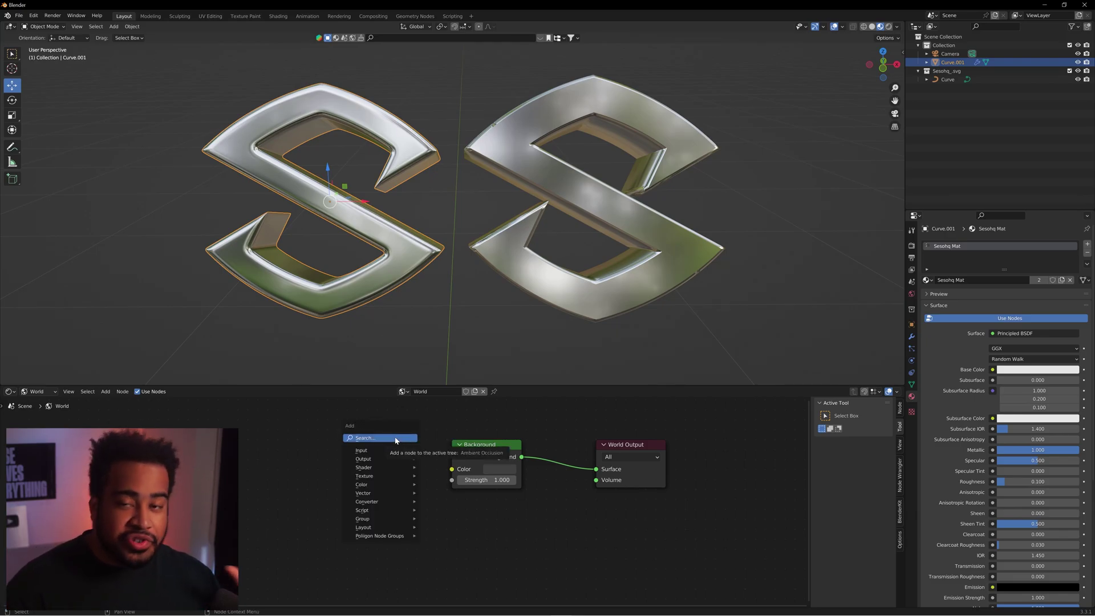
pyautogui.click(396, 439)
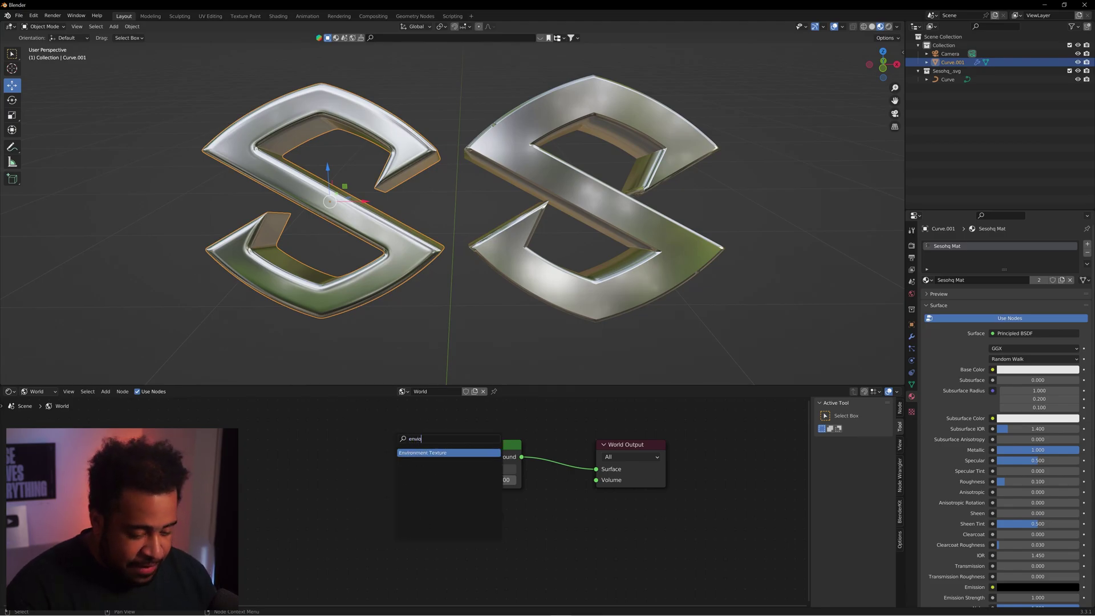
pyautogui.press('Return')
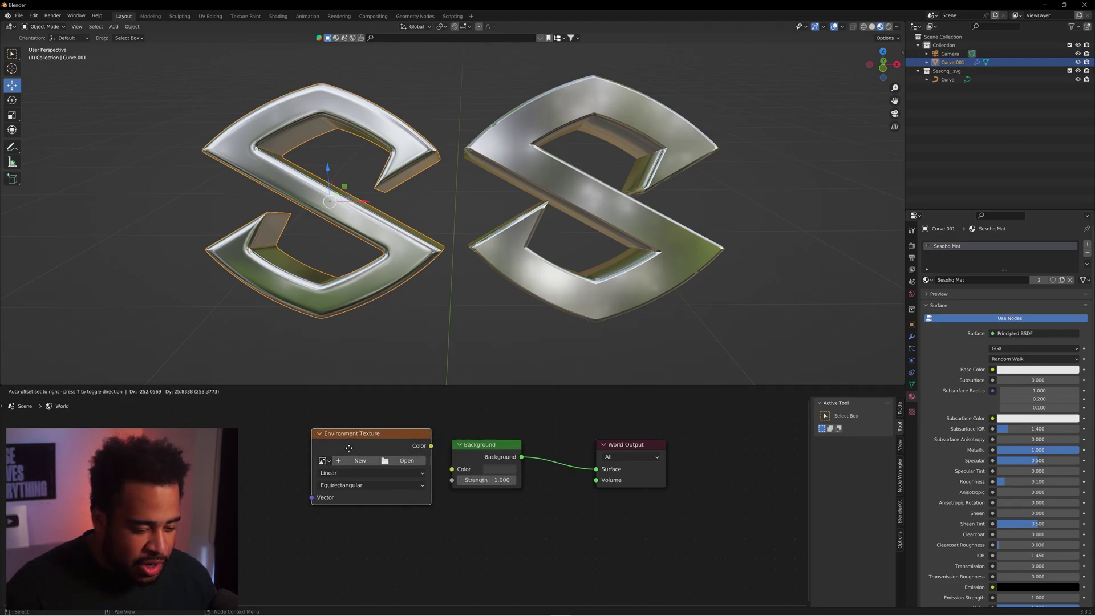
pyautogui.moveTo(449, 475); pyautogui.dragTo(642, 508, button='middle')
# Step: Add a Mapping node before the Environment Texture and feed its Vector output into the texture's Vector input
pyautogui.hotkey('shift', 'a')
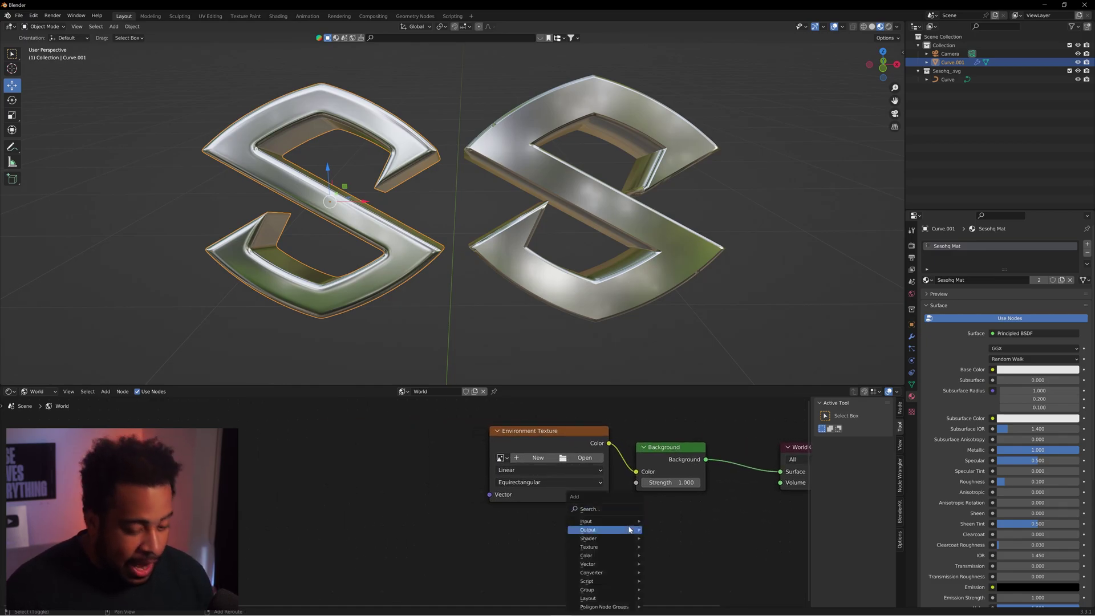
pyautogui.click(605, 507)
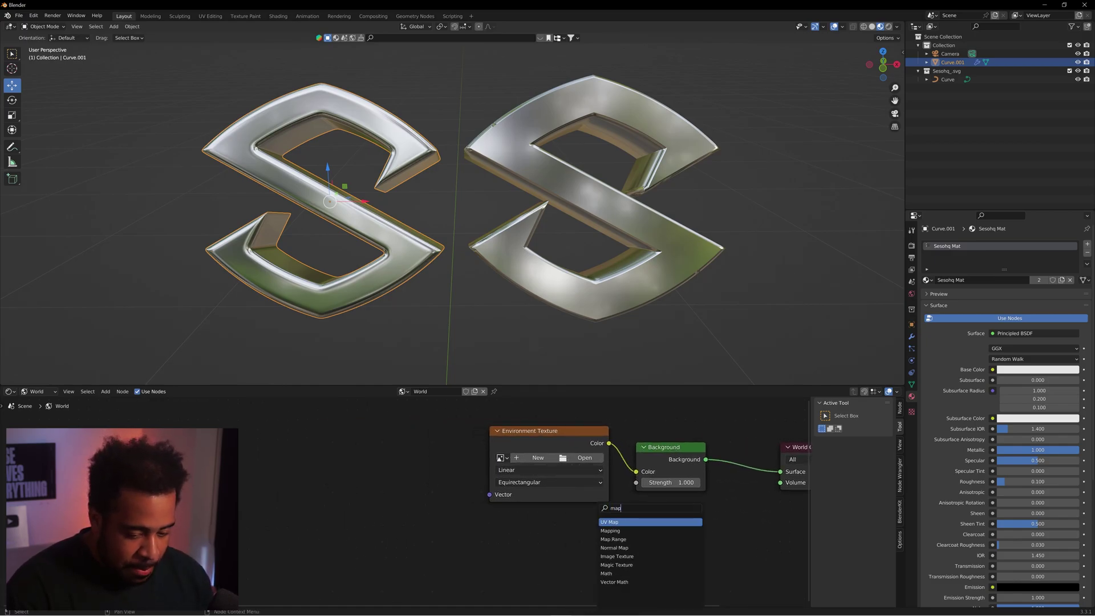
pyautogui.press('Return')
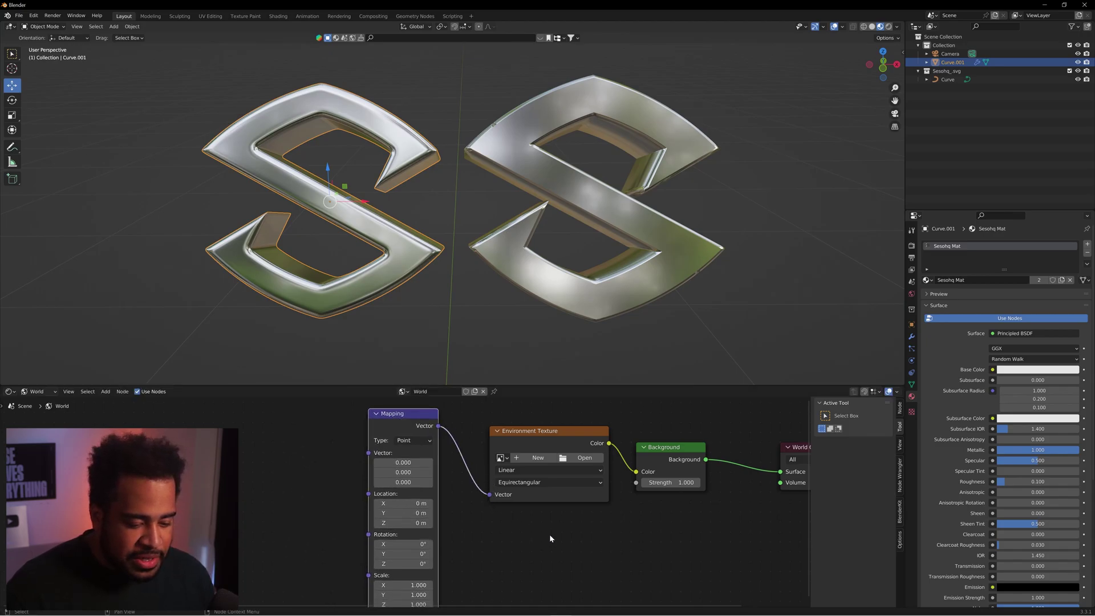
pyautogui.scroll(-2, 550, 538)
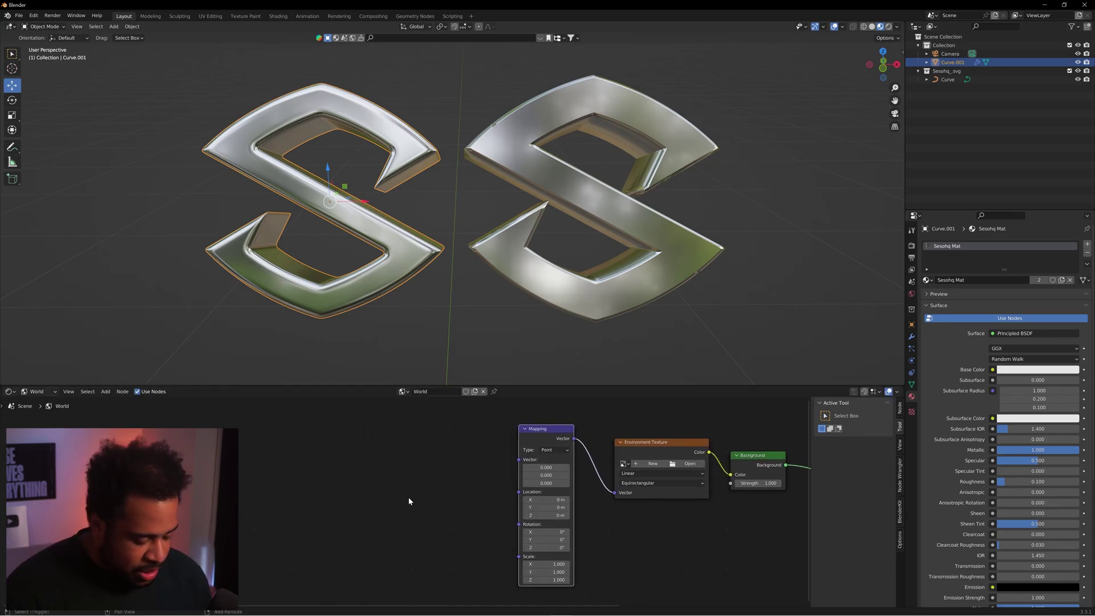
# Step: Add a Texture Coordinate node and connect its Generated output to the Mapping node's Vector input
pyautogui.hotkey('shift', 'a')
pyautogui.write('texture co')
pyautogui.press('Return')
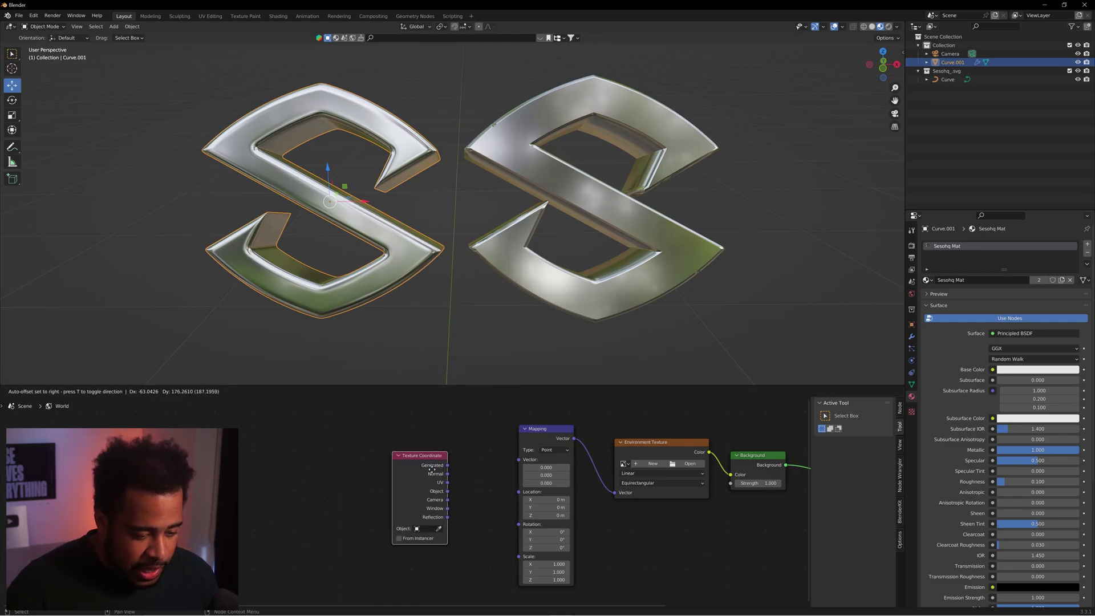
pyautogui.click(496, 472)
pyautogui.moveTo(520, 463); pyautogui.dragTo(519, 463)
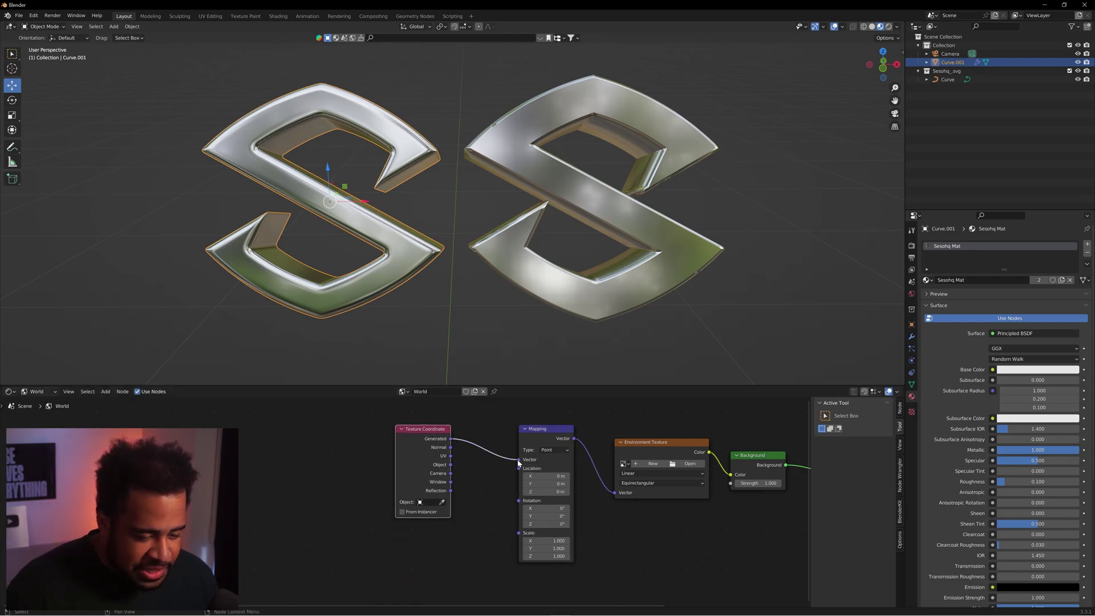
pyautogui.moveTo(602, 456); pyautogui.dragTo(586, 435, button='middle')
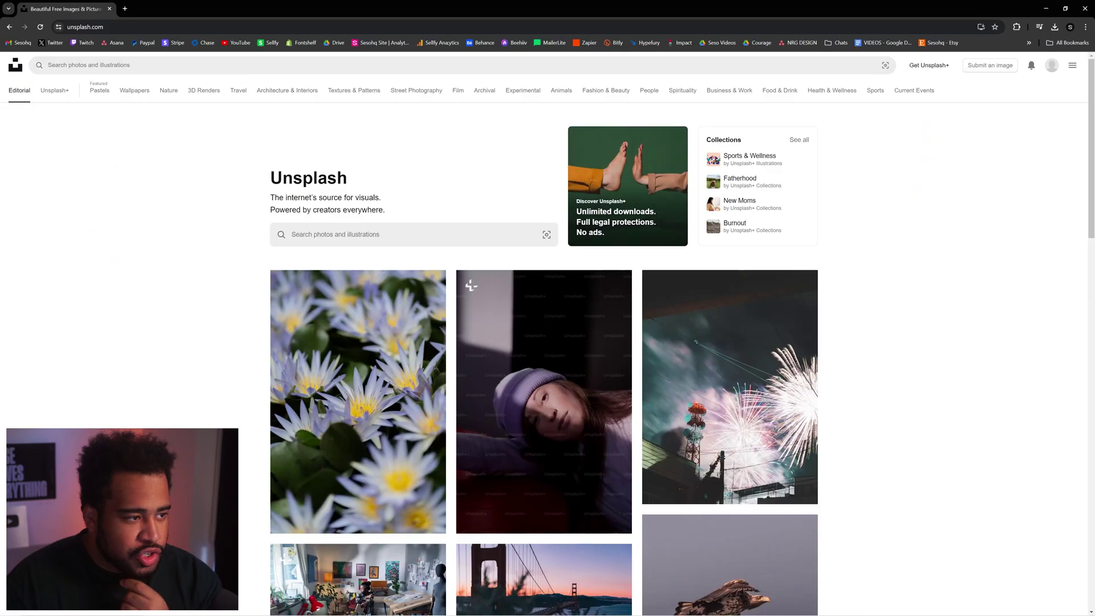
# Step: Switch to Unsplash in the browser and search its photos for "abstract background"
pyautogui.click(48, 65)
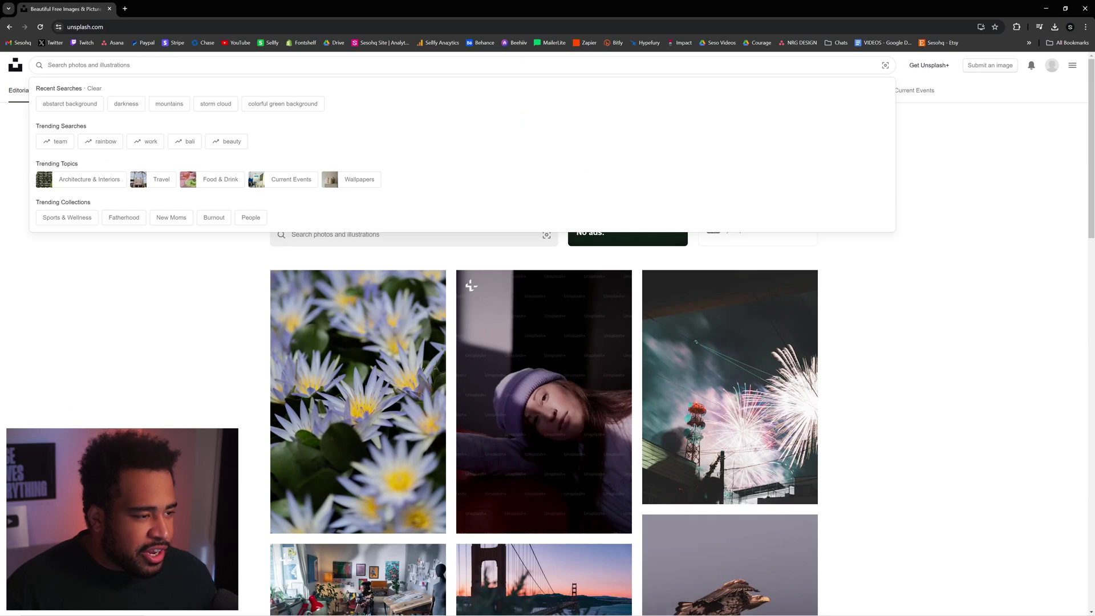
pyautogui.write('abtrs')
pyautogui.press('BackSpace')
pyautogui.press('BackSpace')
pyautogui.press('BackSpace')
pyautogui.write('stract bva')
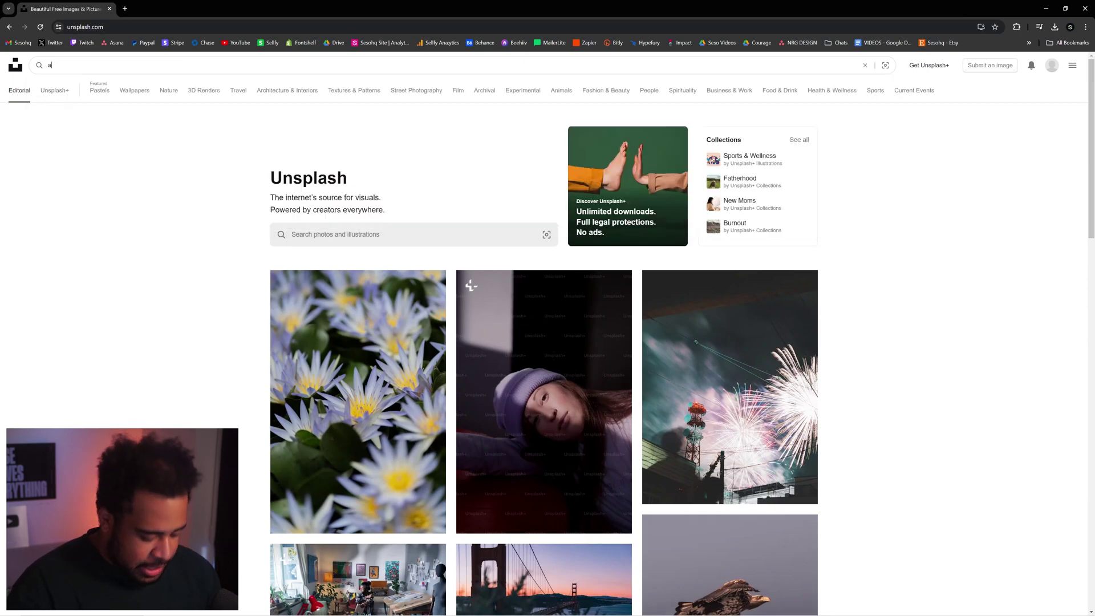
pyautogui.write('ckground')
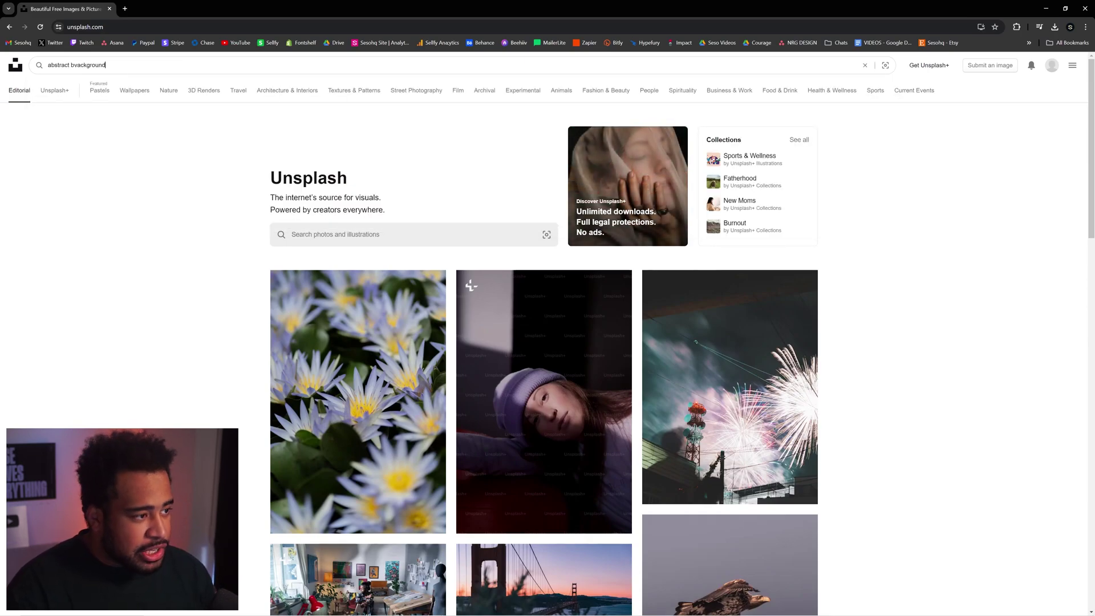
pyautogui.write('bac')
pyautogui.press('Down')
pyautogui.press('Return')
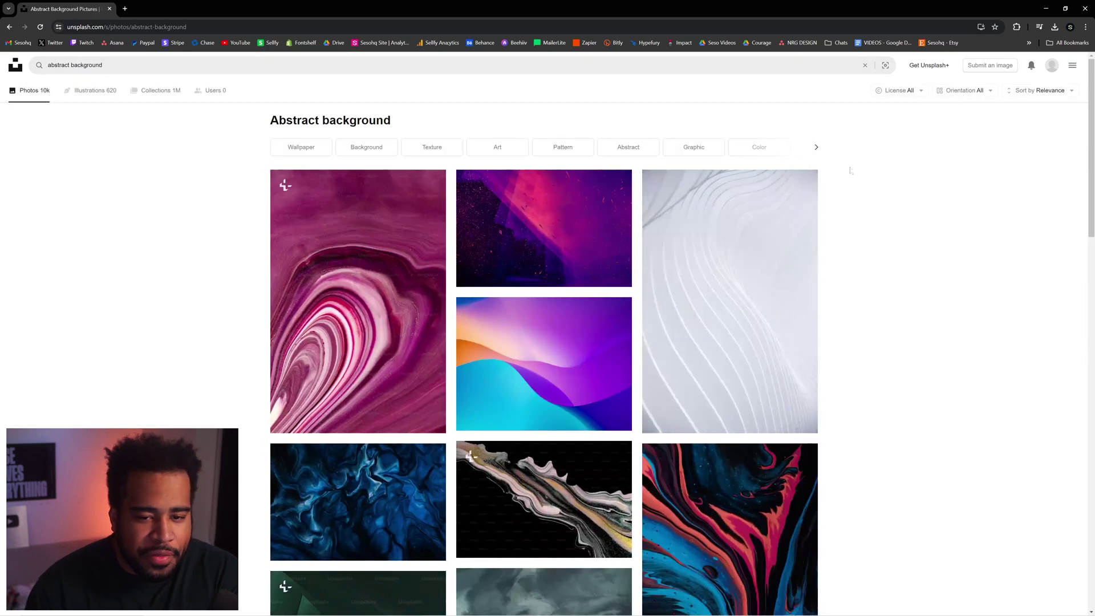
# Step: Browse the results and download the blue, white and red abstract painting at its original size of 3000 x 4500
pyautogui.scroll(-3, 761, 151)
pyautogui.scroll(-4, 761, 150)
pyautogui.rightClick(799, 245)
pyautogui.click(903, 162)
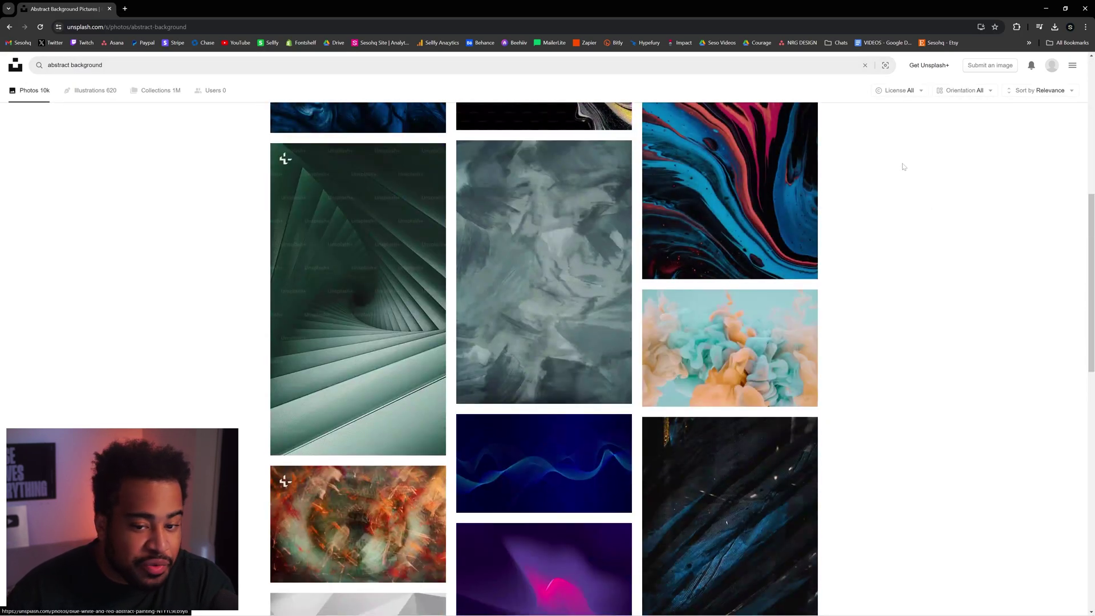
pyautogui.scroll(1, 886, 227)
pyautogui.scroll(3, 752, 235)
pyautogui.click(734, 267)
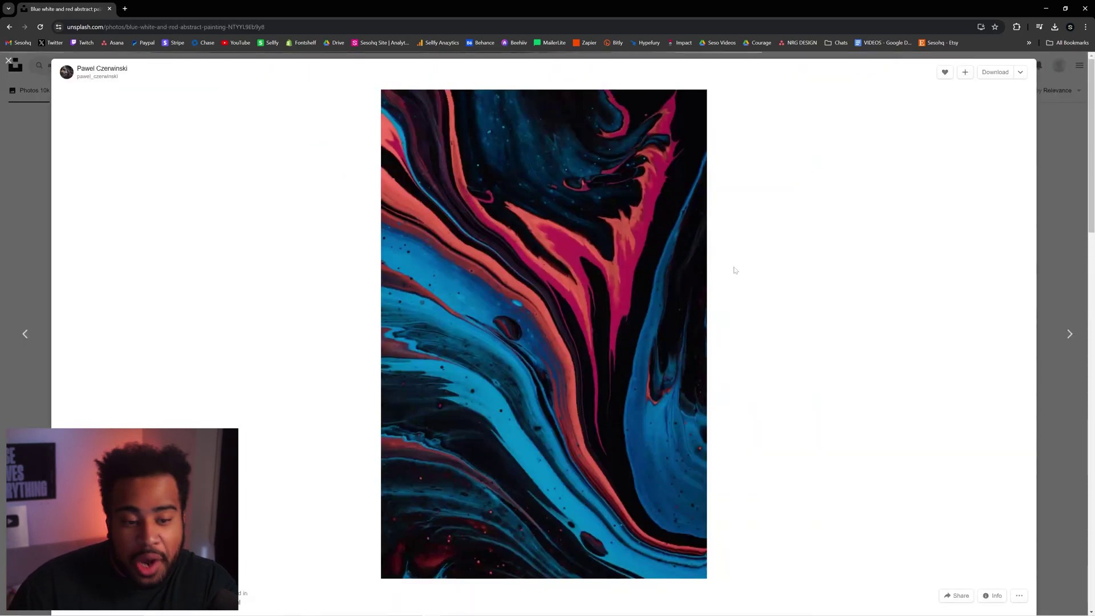
pyautogui.click(1021, 71)
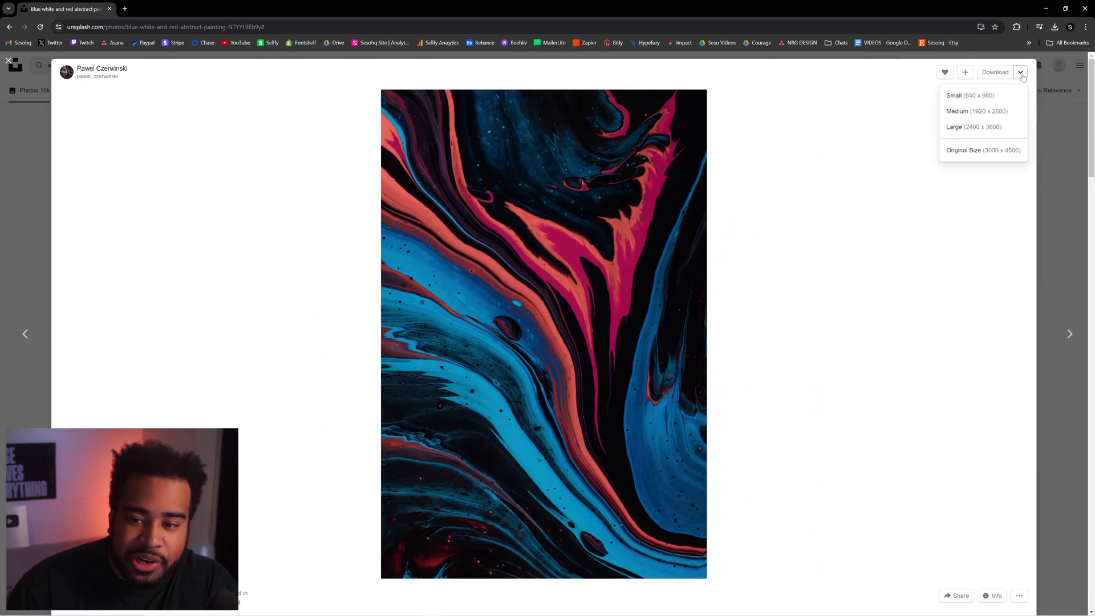
pyautogui.click(988, 150)
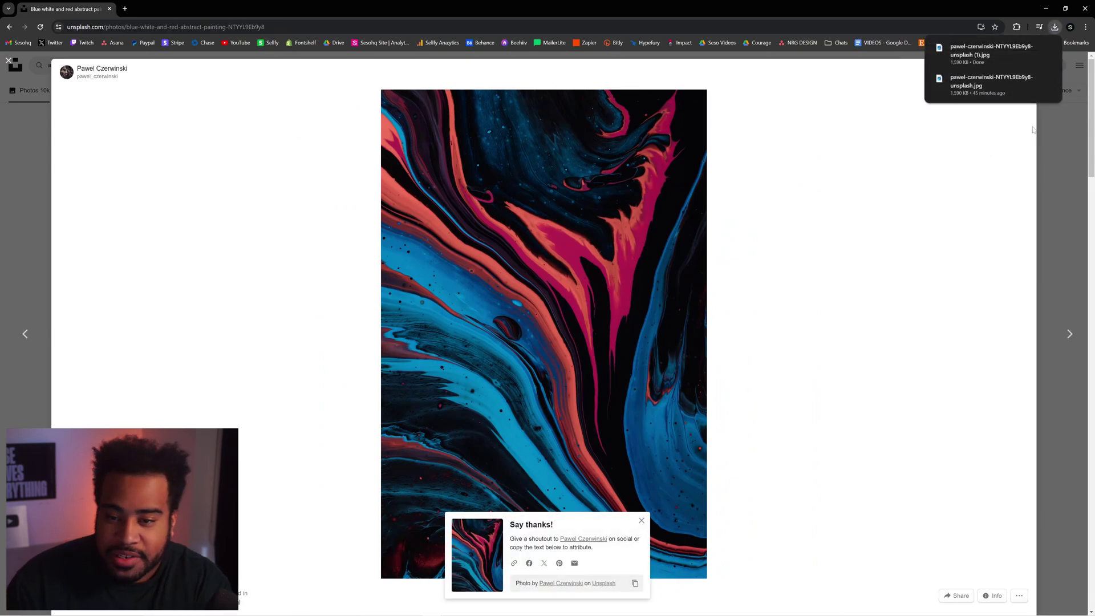
# Step: Close the photo, load more search results, and download the glossy red, blue and black abstract image
pyautogui.press('Escape')
pyautogui.scroll(-20, 628, 371)
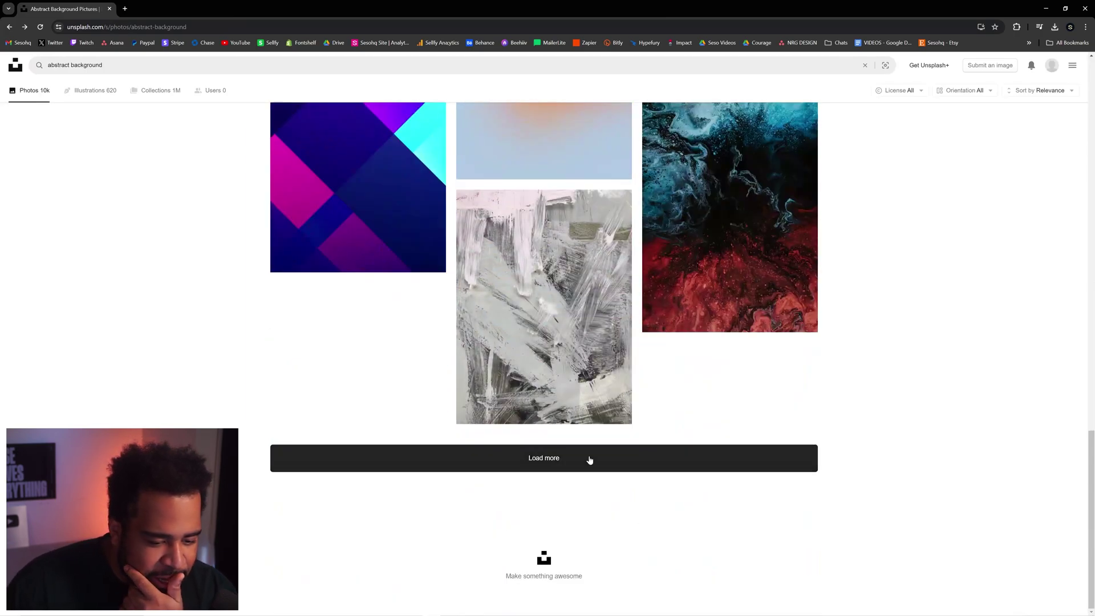
pyautogui.click(590, 459)
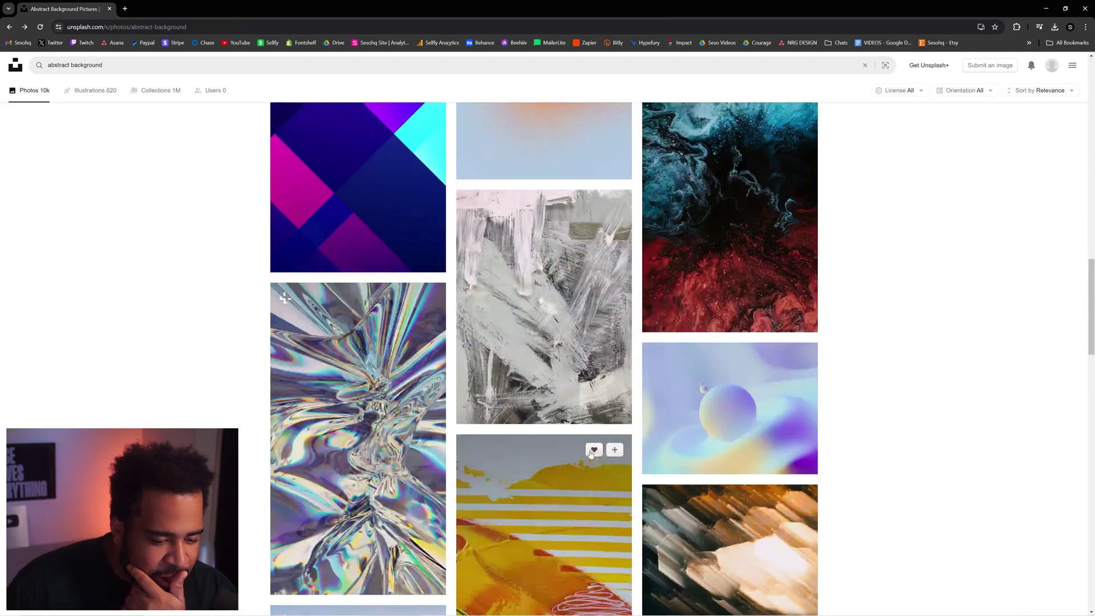
pyautogui.scroll(-5, 590, 460)
pyautogui.click(576, 316)
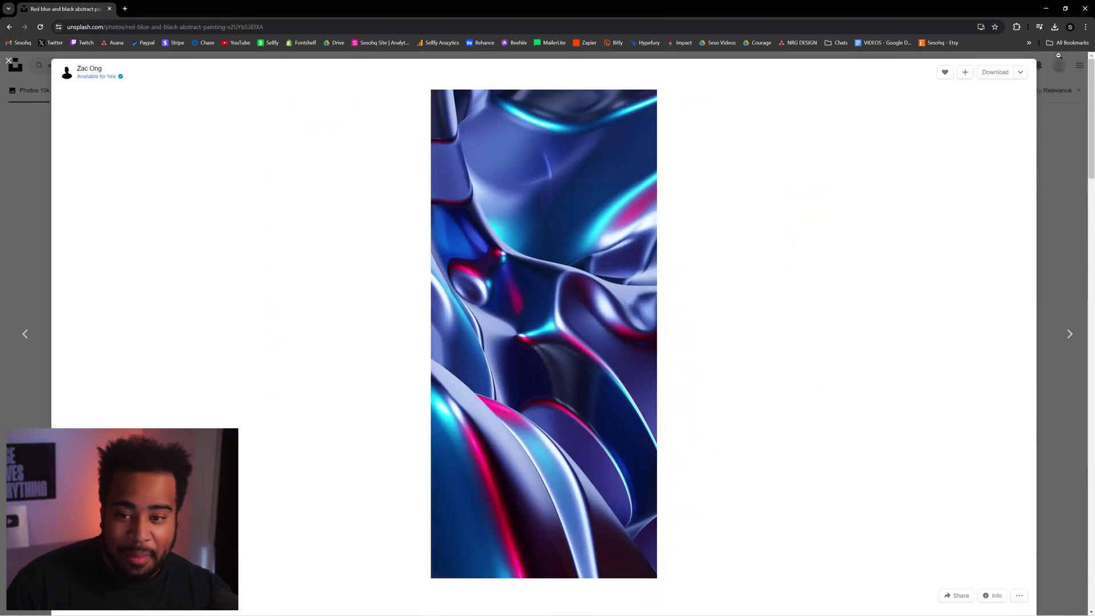
pyautogui.click(1020, 73)
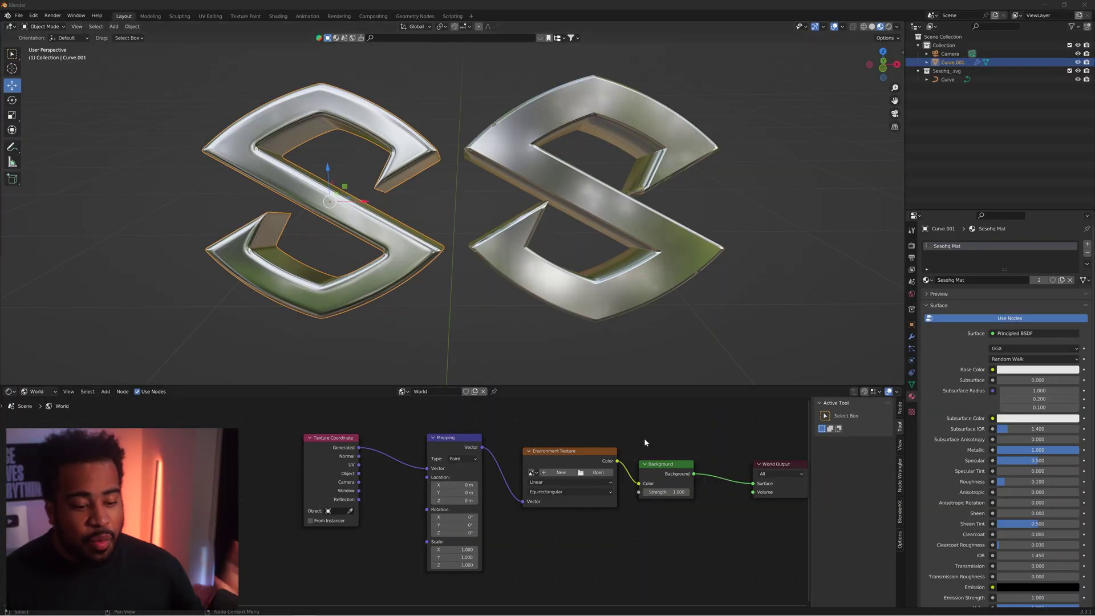
# Step: Return to Blender and load the downloaded red, blue and black abstract image into the Environment Texture node
pyautogui.click(598, 473)
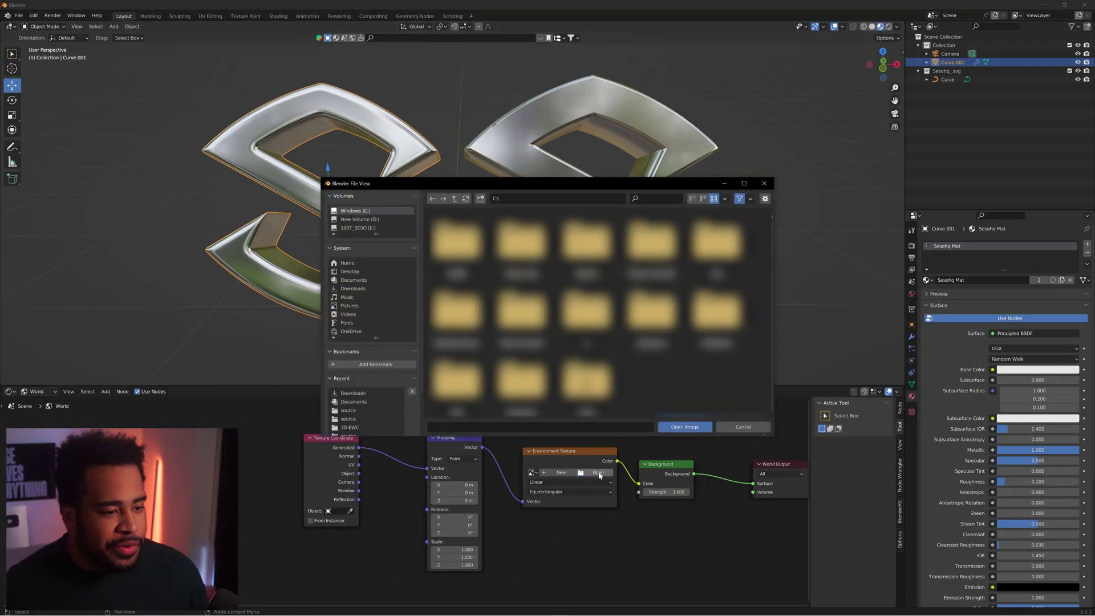
pyautogui.click(457, 240)
pyautogui.click(685, 427)
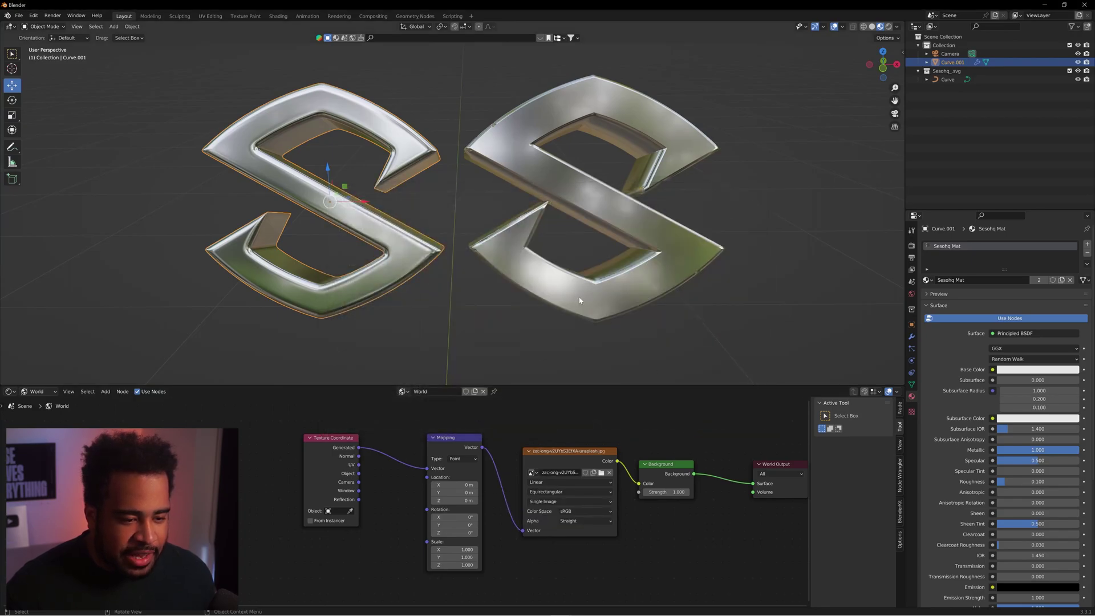
# Step: Switch the viewport to rendered shading so the logo objects are lit by the abstract world image
pyautogui.moveTo(679, 137); pyautogui.dragTo(720, 135, button='middle')
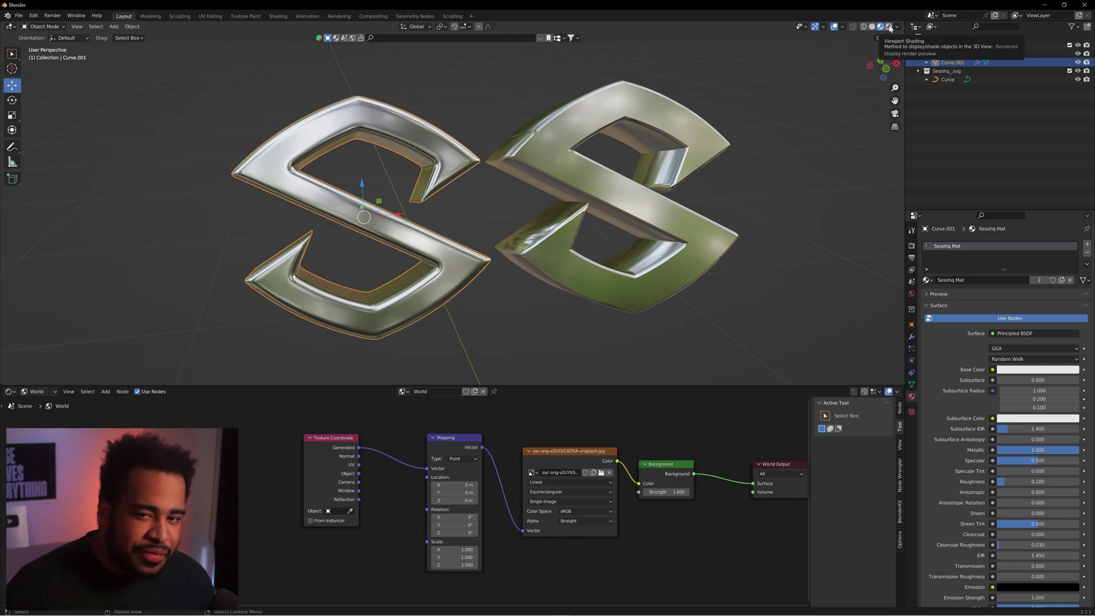
pyautogui.click(890, 27)
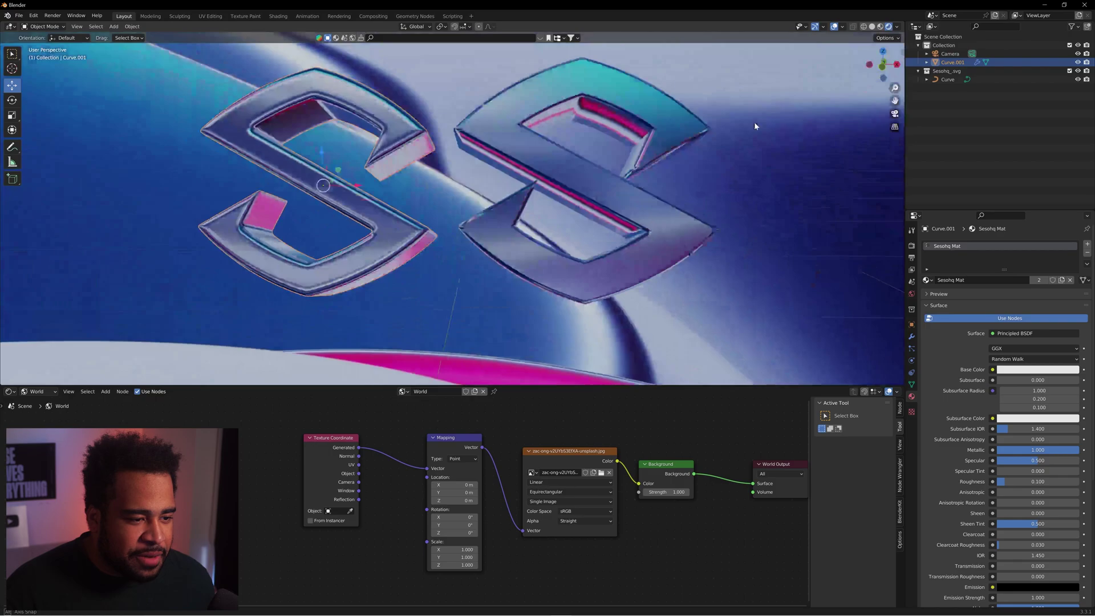
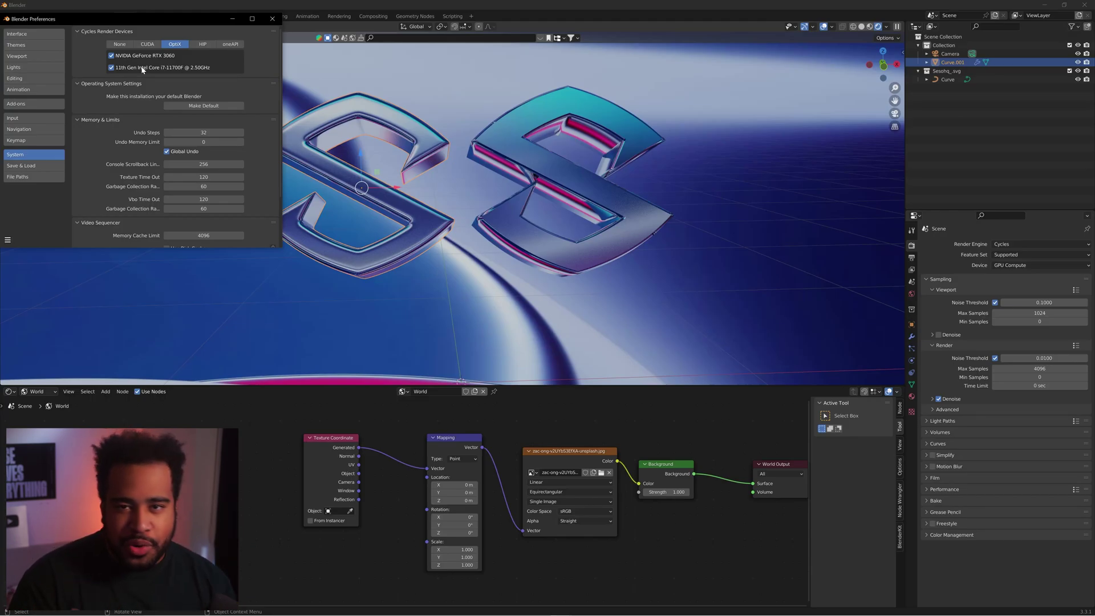
# Step: Close the preferences, turn off Use Tiling in the Cycles memory settings, and enable a transparent film background
pyautogui.click(272, 19)
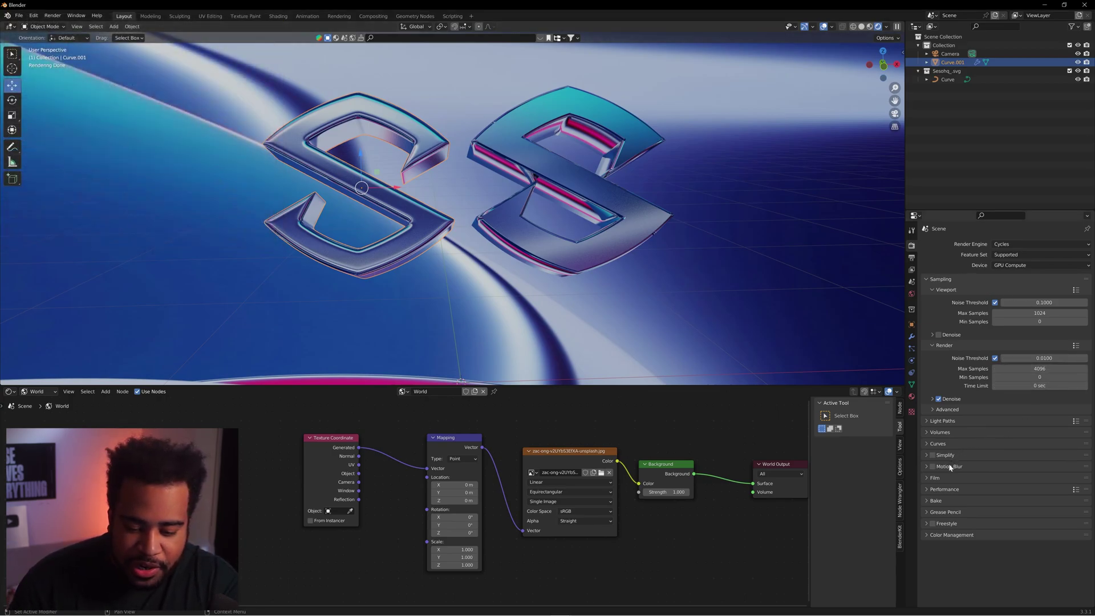
pyautogui.click(941, 489)
pyautogui.scroll(-2, 936, 492)
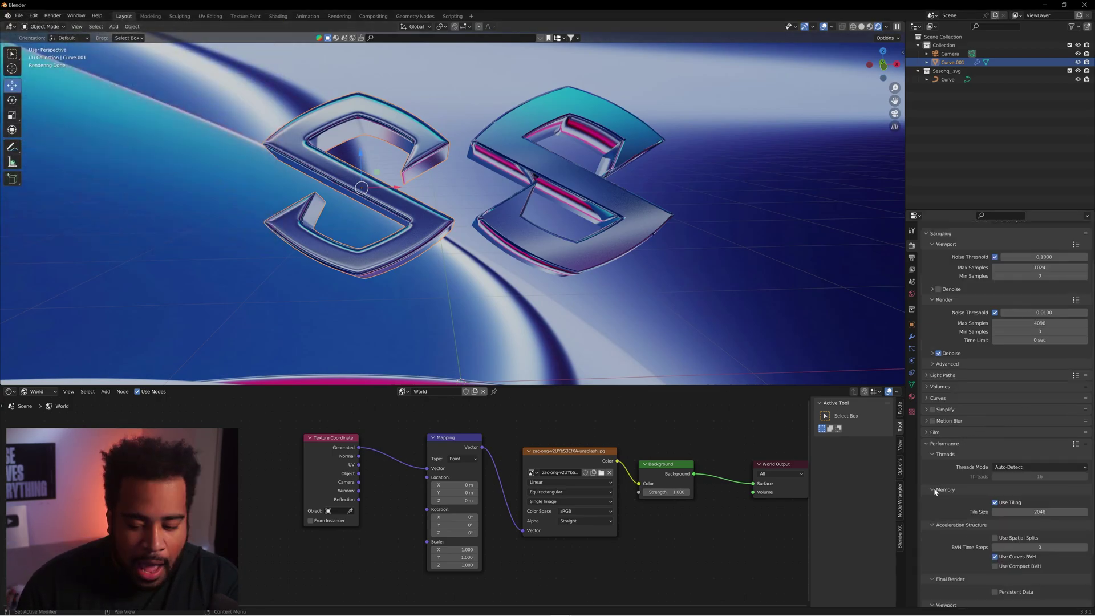
pyautogui.click(996, 503)
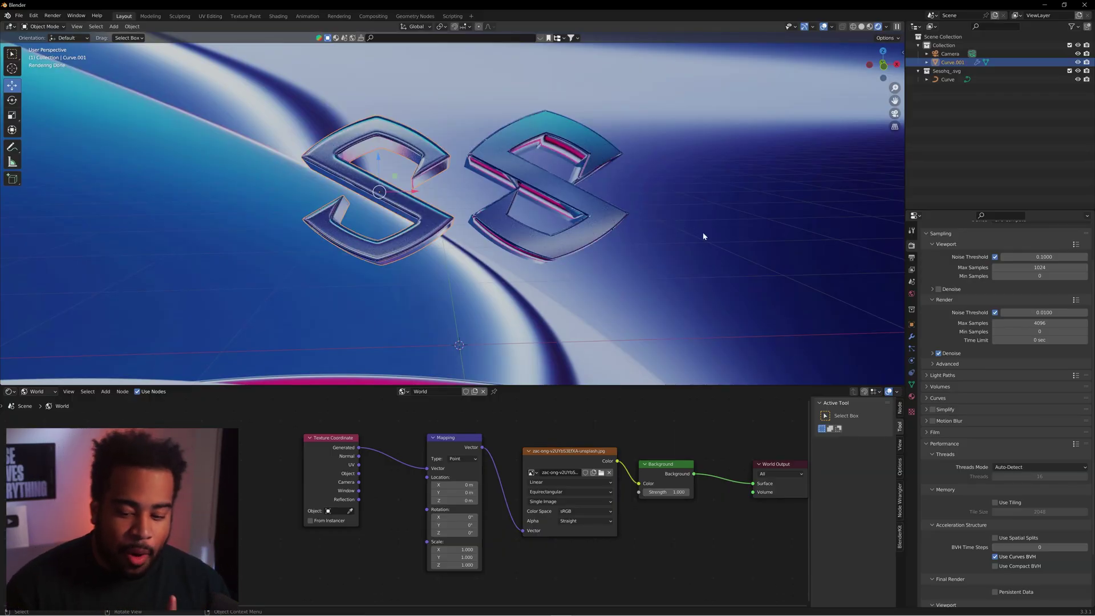
pyautogui.click(934, 432)
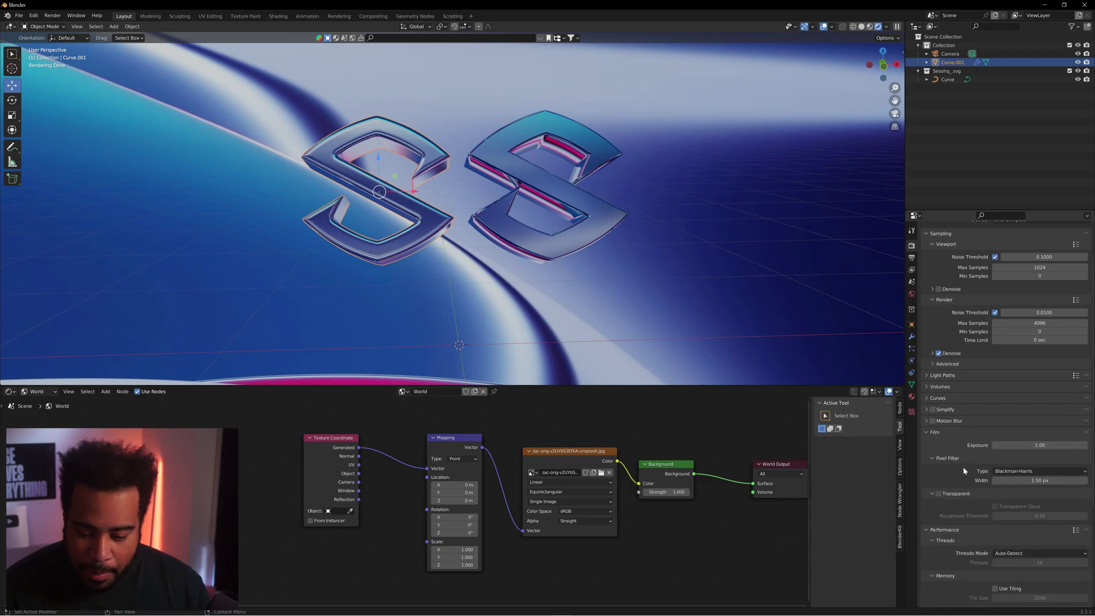
pyautogui.click(939, 494)
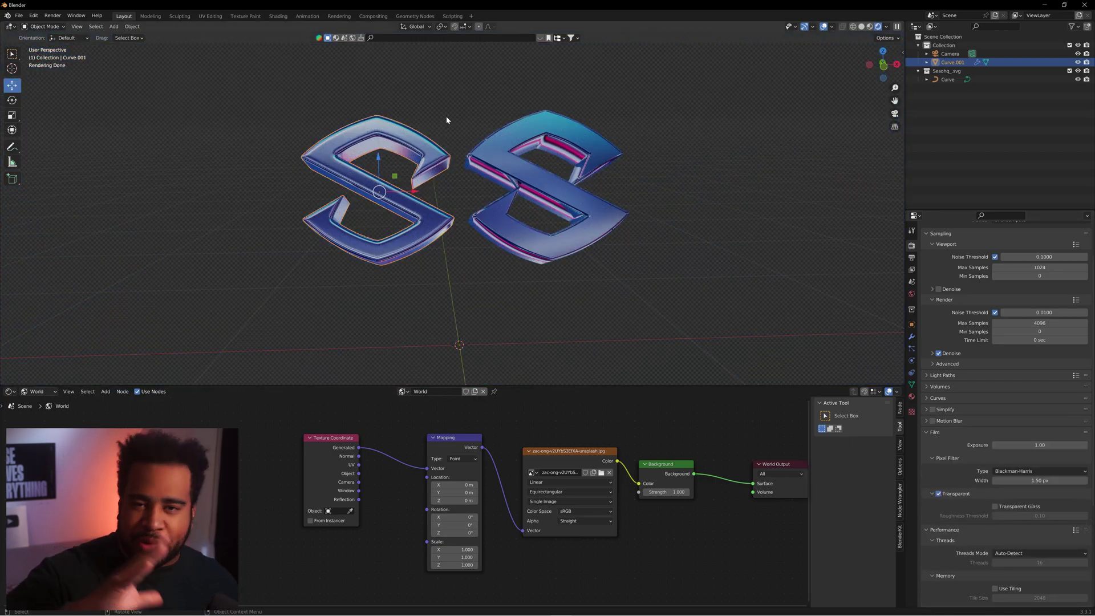
# Step: Add an area light to the scene and raise it vertically, high above the two S logos
pyautogui.scroll(4, 446, 115)
pyautogui.moveTo(431, 101); pyautogui.dragTo(571, 114, button='middle')
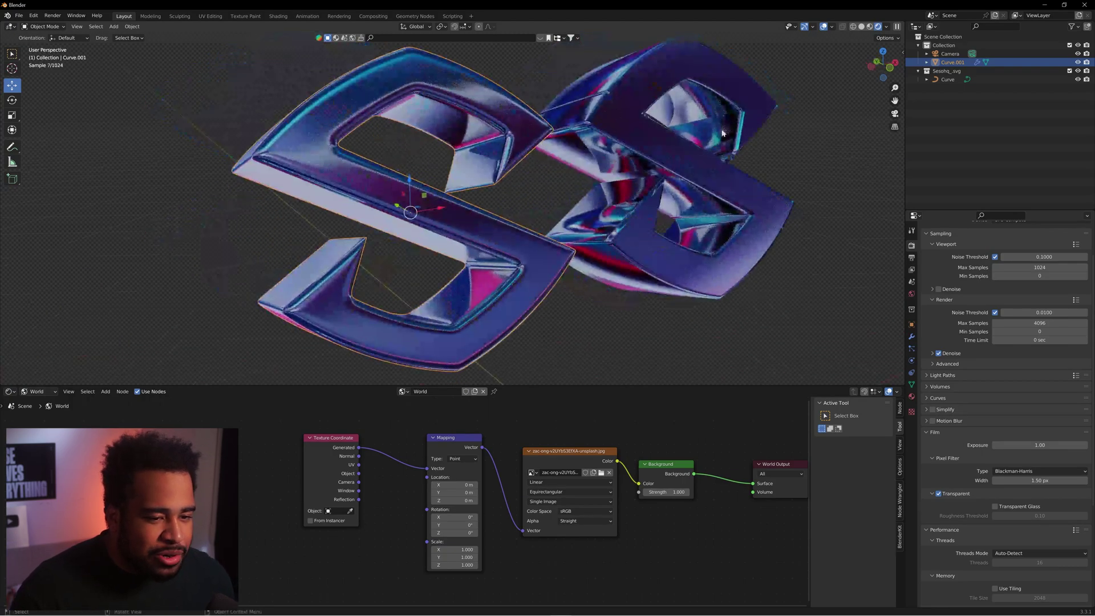
pyautogui.click(799, 135)
pyautogui.moveTo(799, 134); pyautogui.dragTo(799, 142, button='middle')
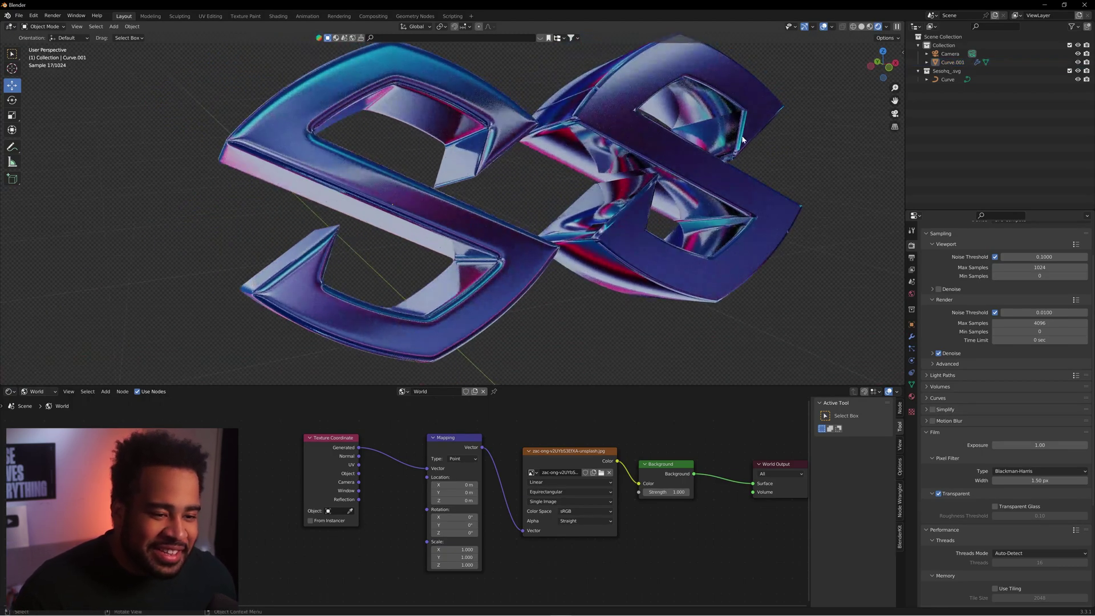
pyautogui.keyDown('alt'); pyautogui.moveTo(473, 148); pyautogui.dragTo(453, 159, button='middle'); pyautogui.keyUp('alt')
pyautogui.hotkey('shift', 'a')
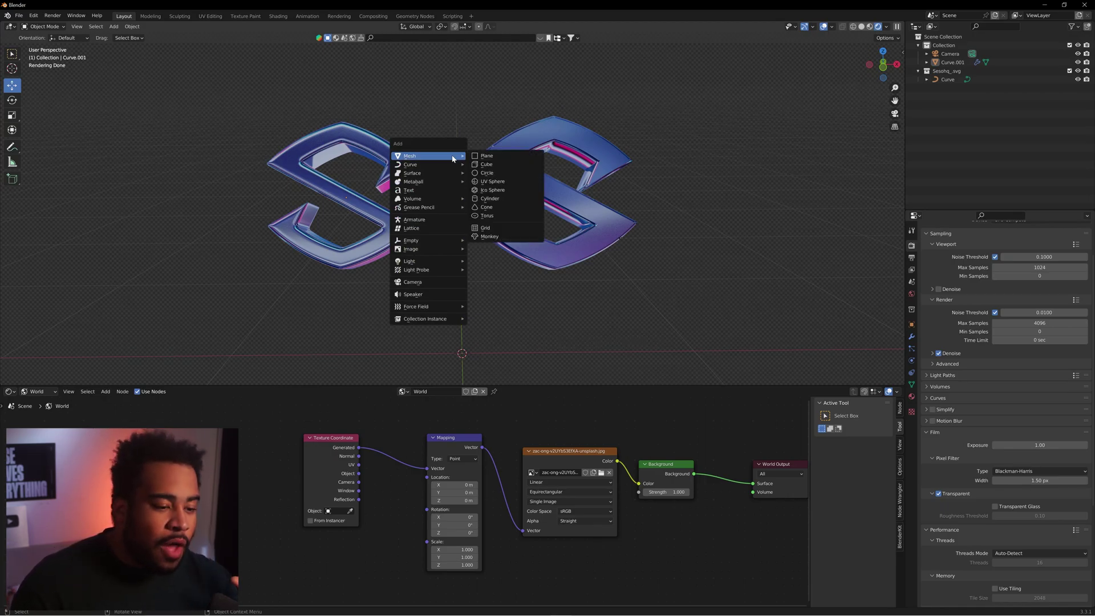
pyautogui.moveTo(426, 262)
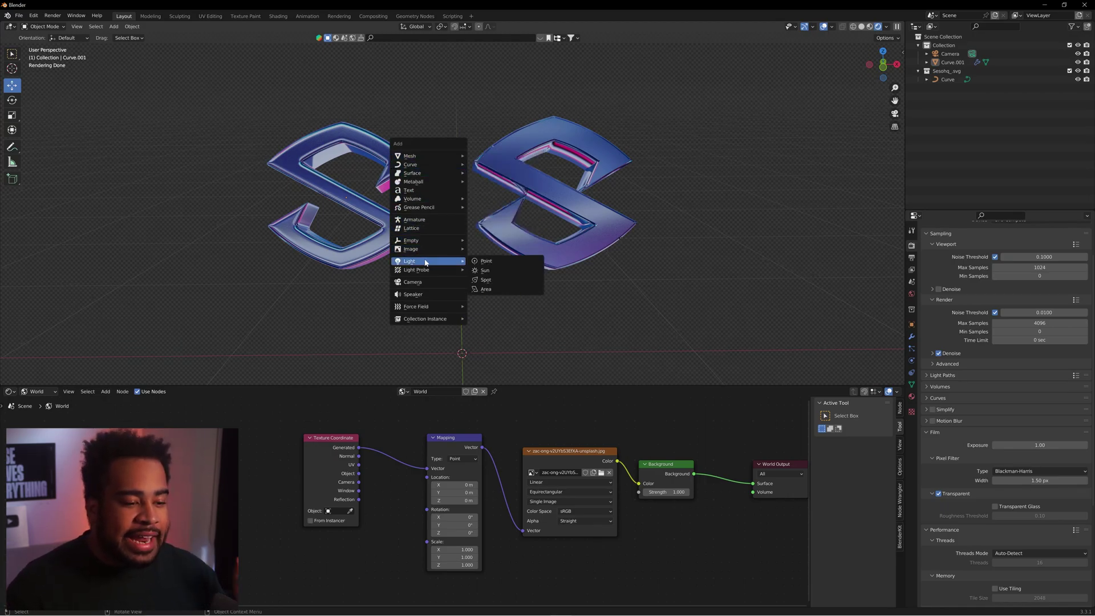
pyautogui.click(486, 289)
pyautogui.moveTo(462, 328); pyautogui.dragTo(448, 39)
# Step: Scale the area light up uniformly to about 3.4 times its size so it spans both logos
pyautogui.scroll(-2, 525, 122)
pyautogui.moveTo(458, 107); pyautogui.dragTo(576, 121, button='middle')
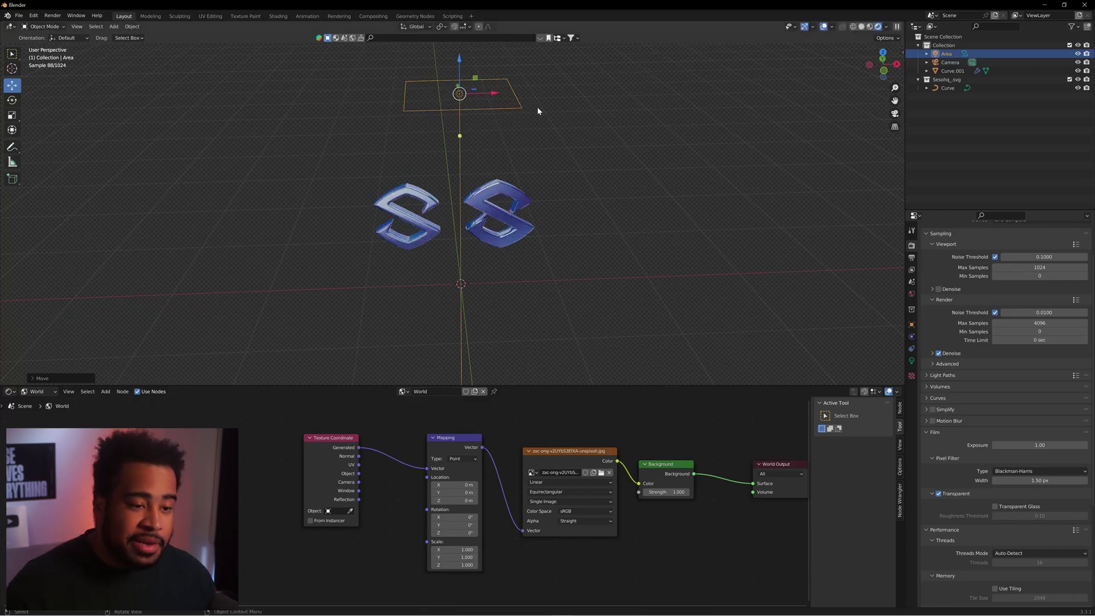
pyautogui.press('s')
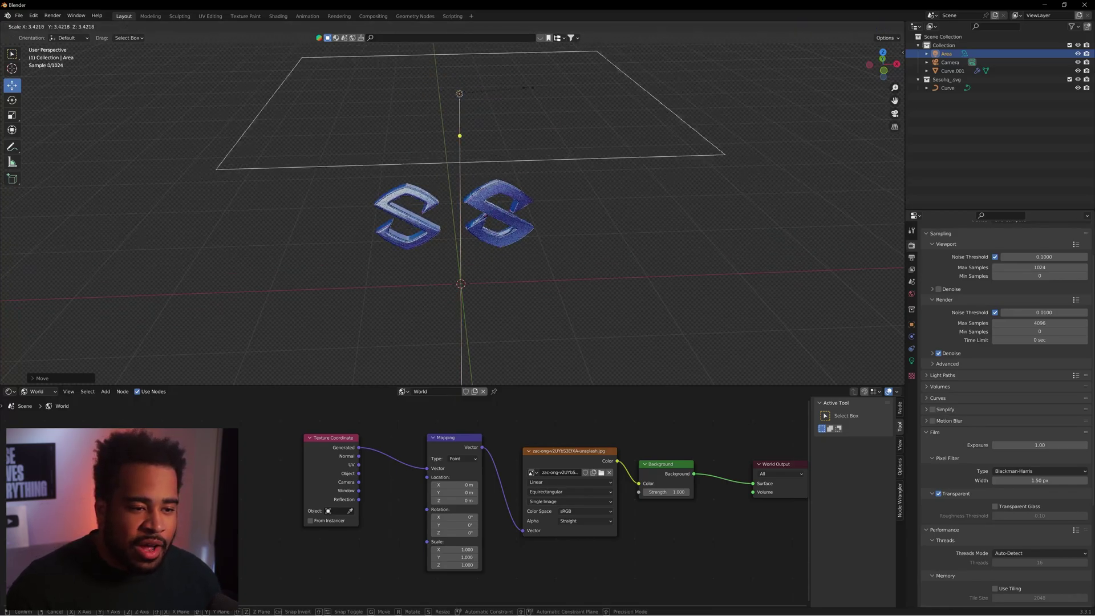
pyautogui.click(542, 91)
pyautogui.moveTo(542, 91); pyautogui.dragTo(599, 205, button='middle')
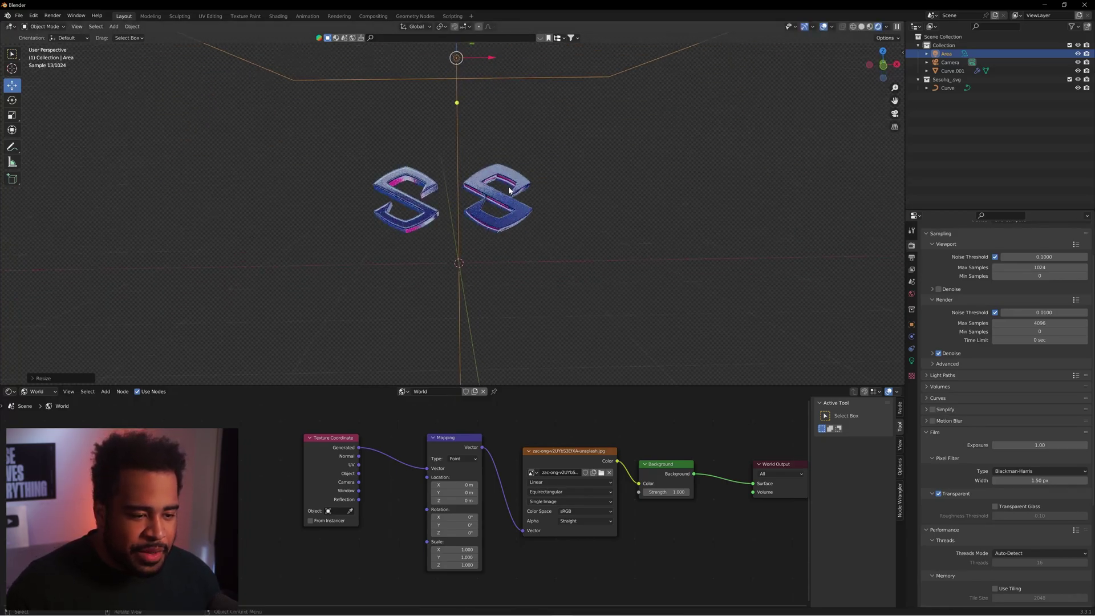
# Step: Set the area light's power to 160 W
pyautogui.click(912, 361)
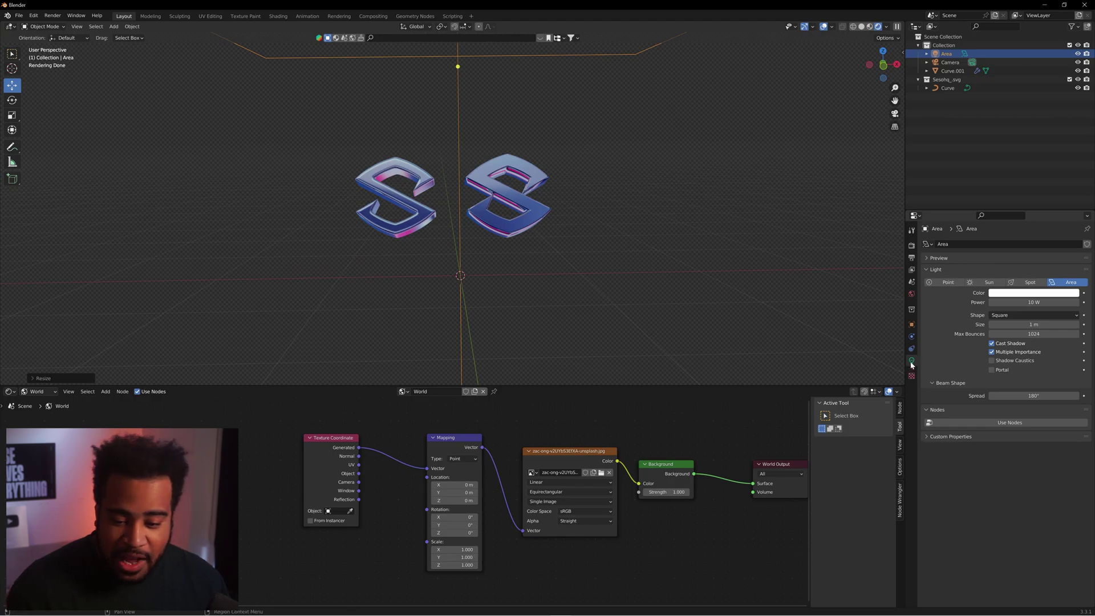
pyautogui.click(1033, 303)
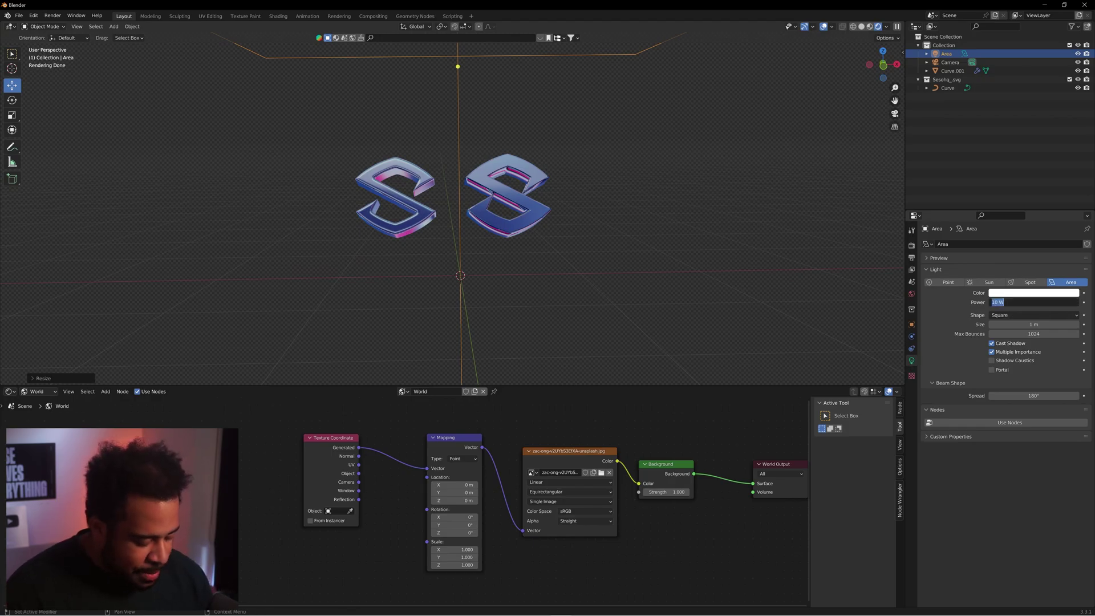
pyautogui.write('160')
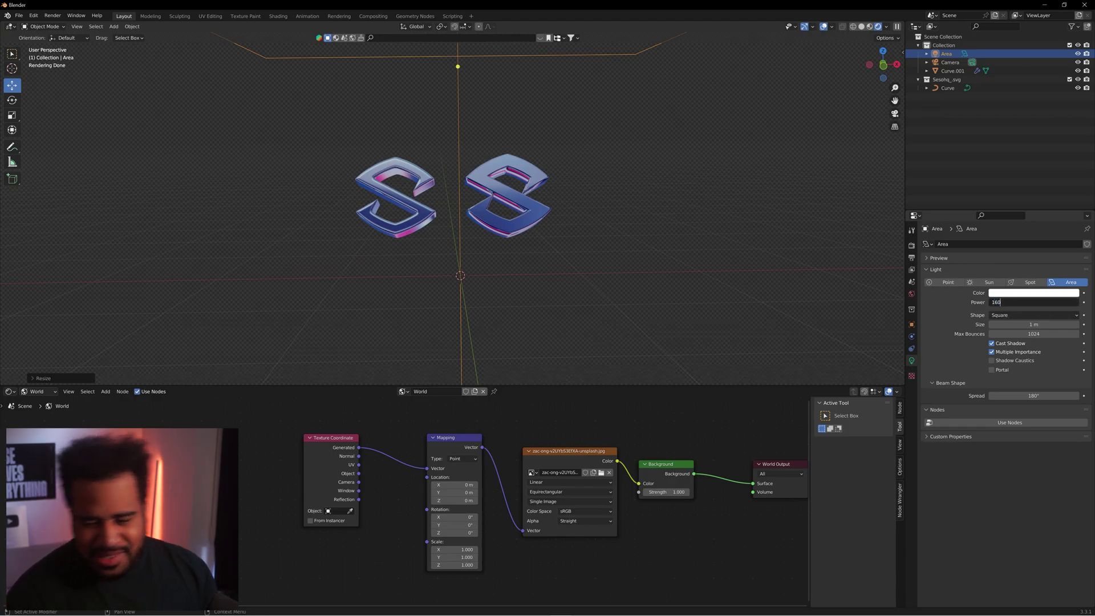
pyautogui.press('Return')
# Step: Add a new camera to the scene
pyautogui.scroll(4, 495, 114)
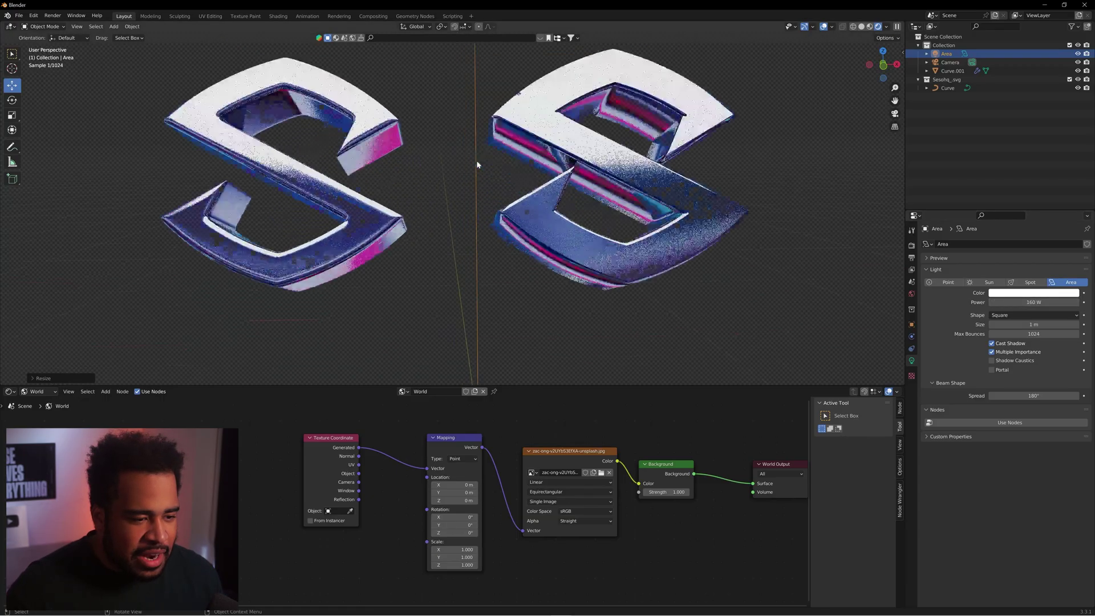
pyautogui.moveTo(479, 189); pyautogui.dragTo(793, 306, button='middle')
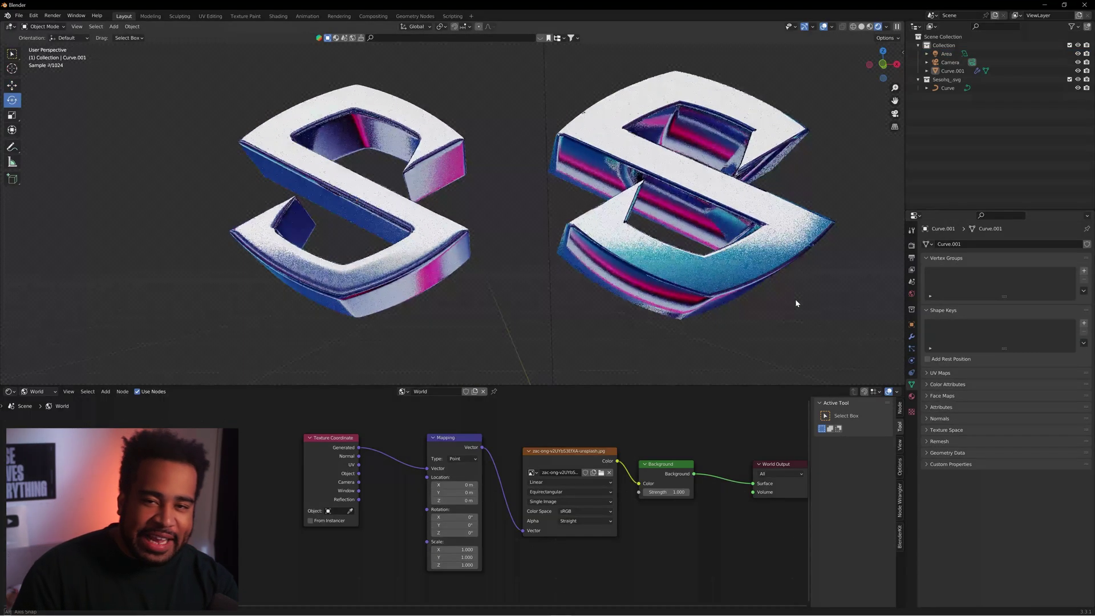
pyautogui.scroll(-2, 780, 191)
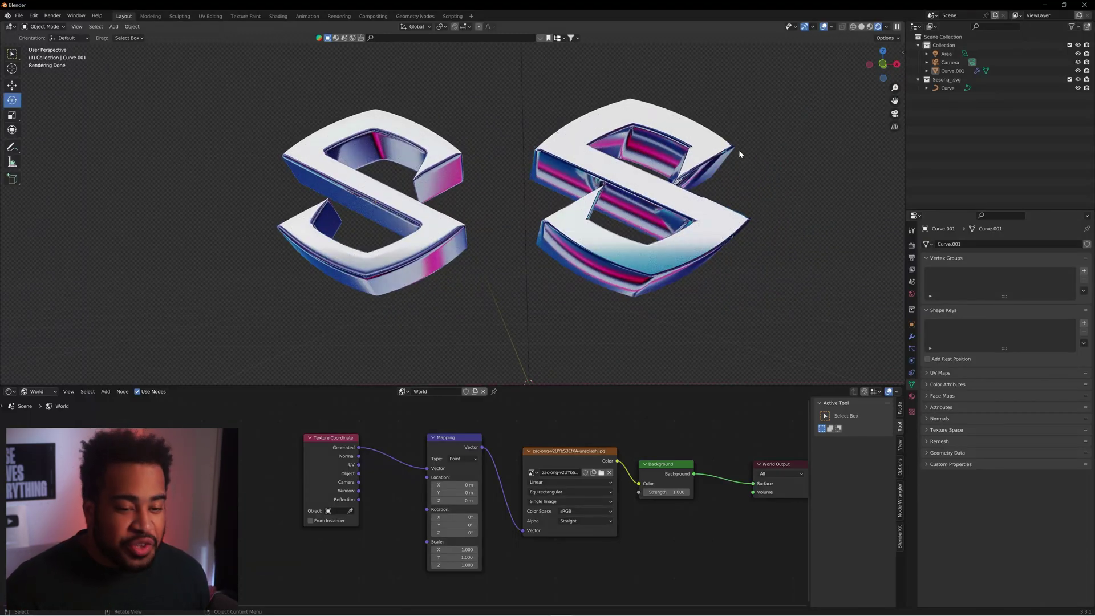
pyautogui.hotkey('shift', 'a')
pyautogui.moveTo(743, 159)
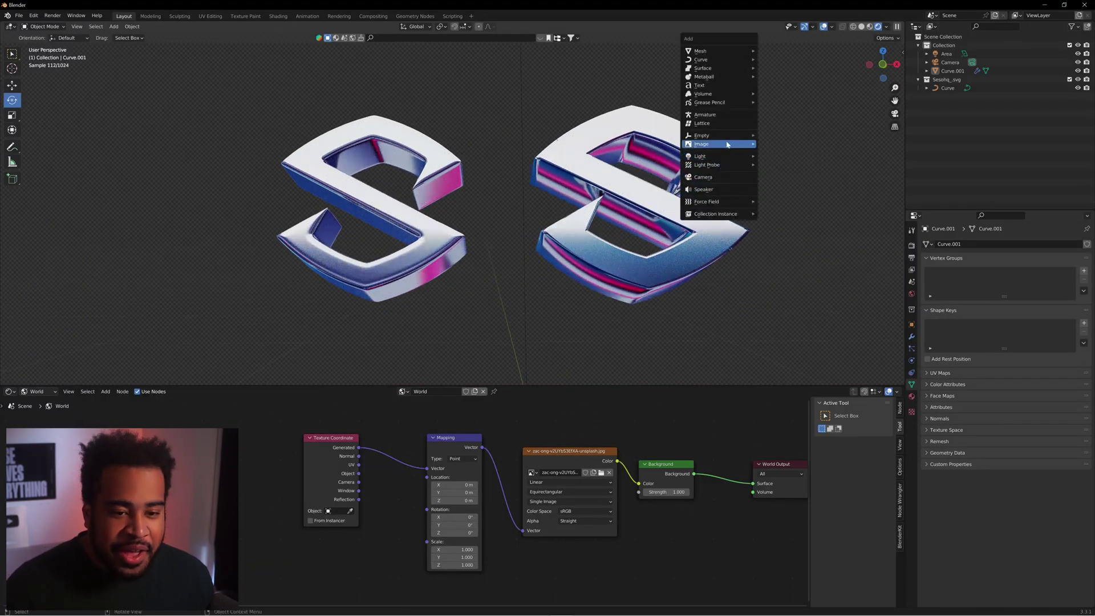
pyautogui.click(714, 178)
# Step: Frame both logos from the front and align the active scene camera to that view
pyautogui.scroll(-5, 713, 175)
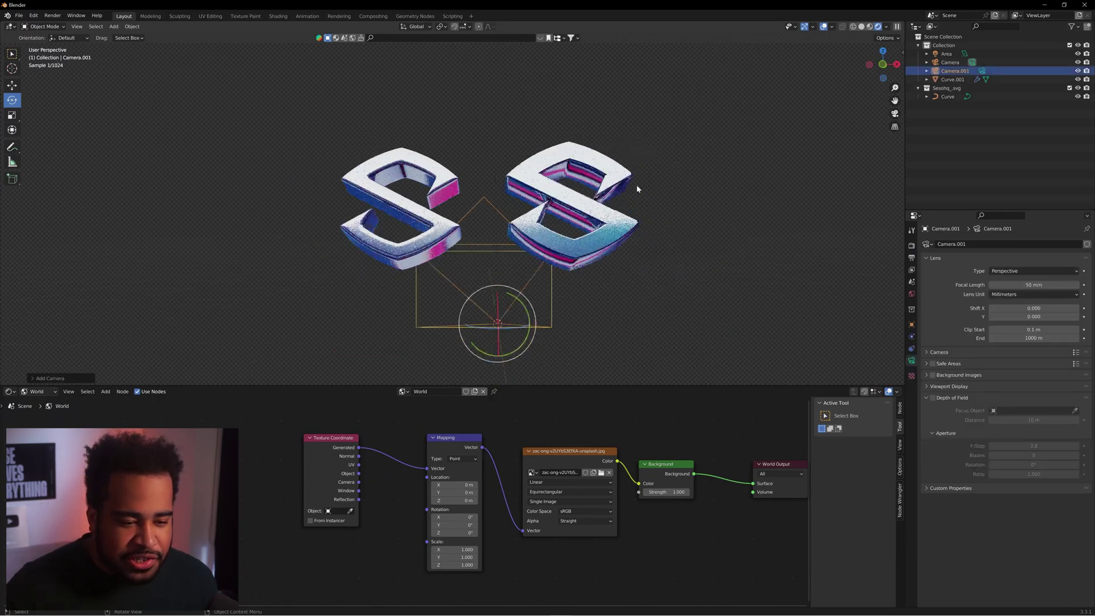
pyautogui.scroll(1, 588, 188)
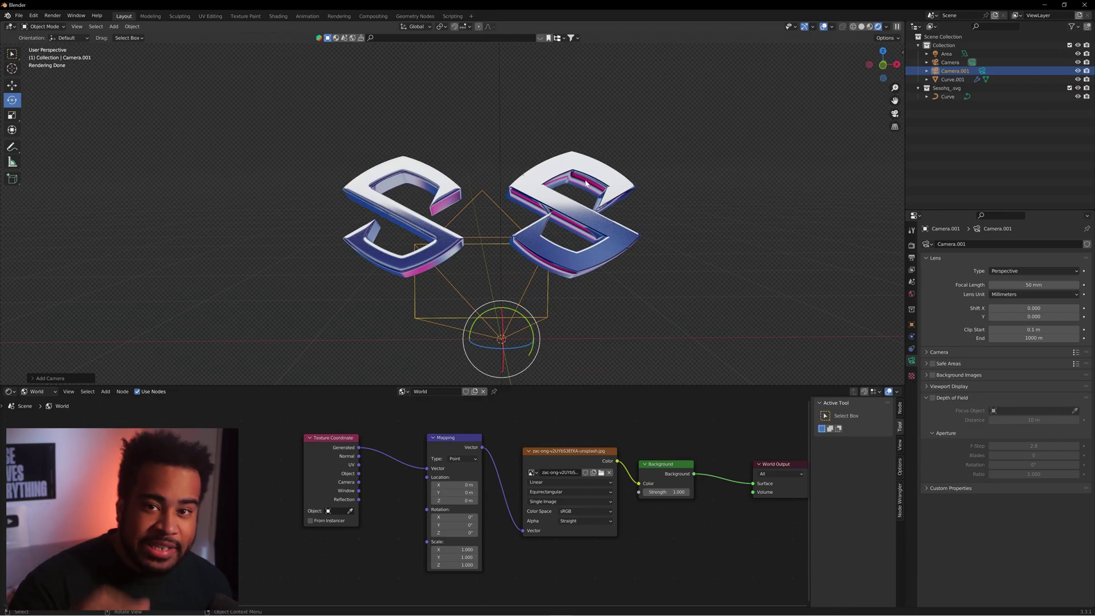
pyautogui.scroll(3, 540, 164)
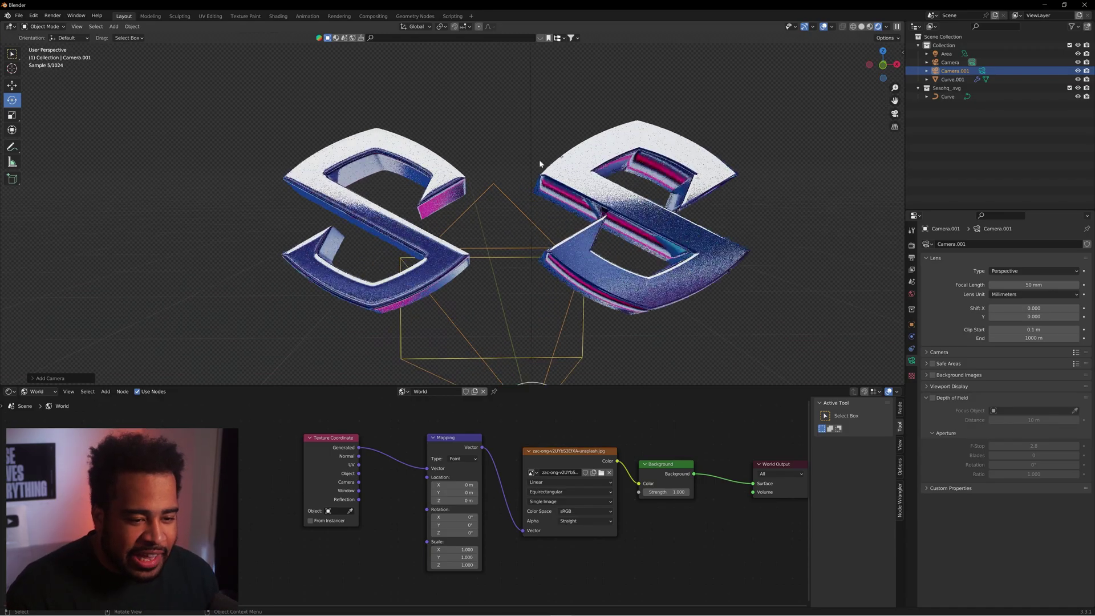
pyautogui.keyDown('shift'); pyautogui.moveTo(587, 182); pyautogui.dragTo(575, 181, button='middle'); pyautogui.keyUp('shift')
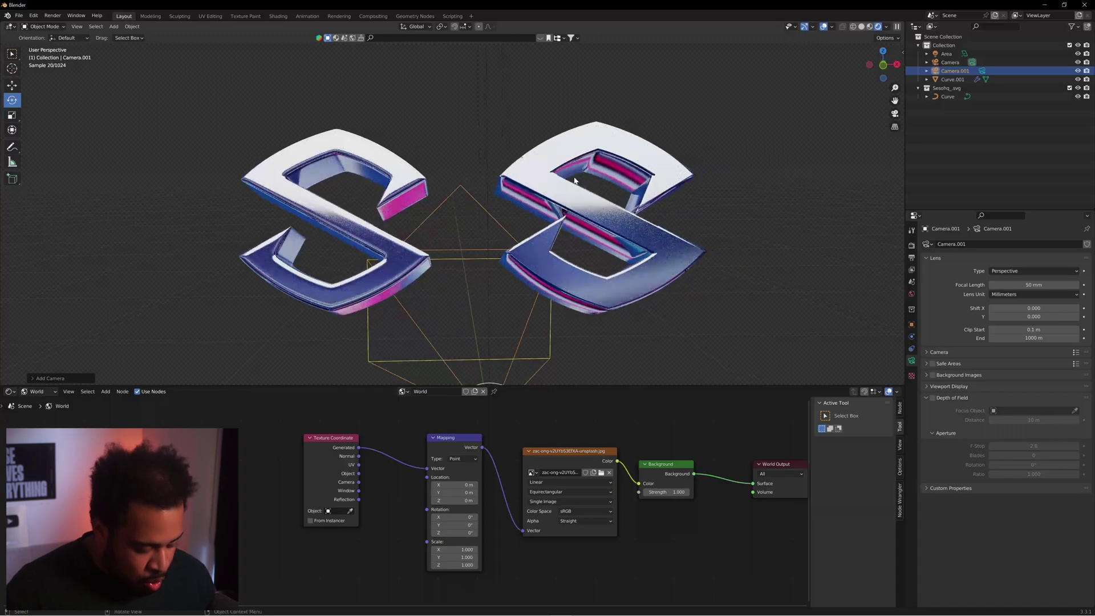
pyautogui.press('ctrl+alt+KP_0')
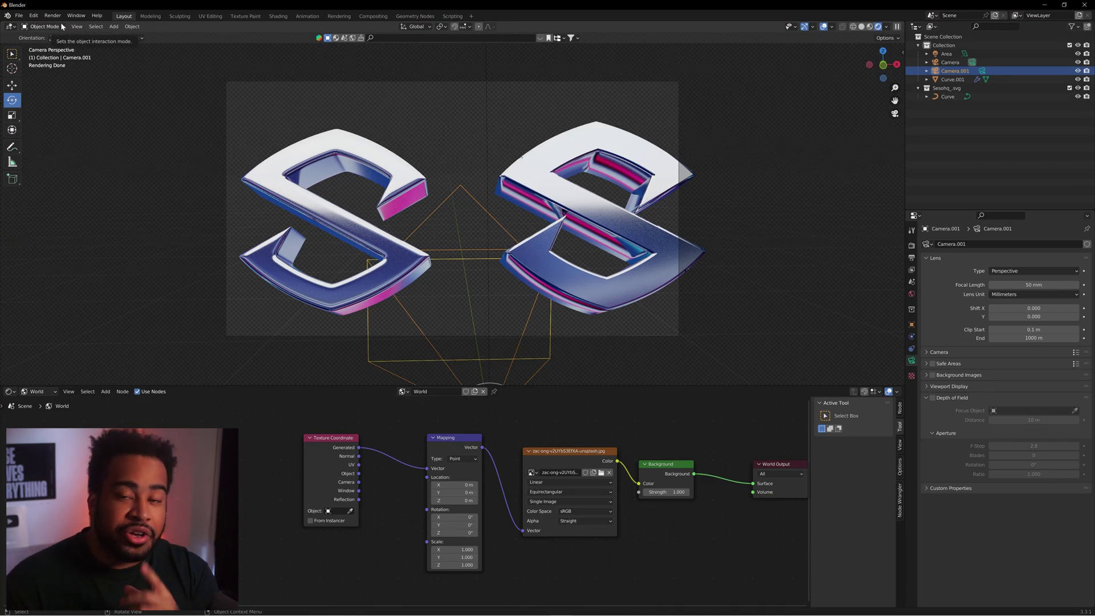
# Step: Open the input section of the preferences to check the Emulate Numpad option, and close the preferences
pyautogui.click(34, 16)
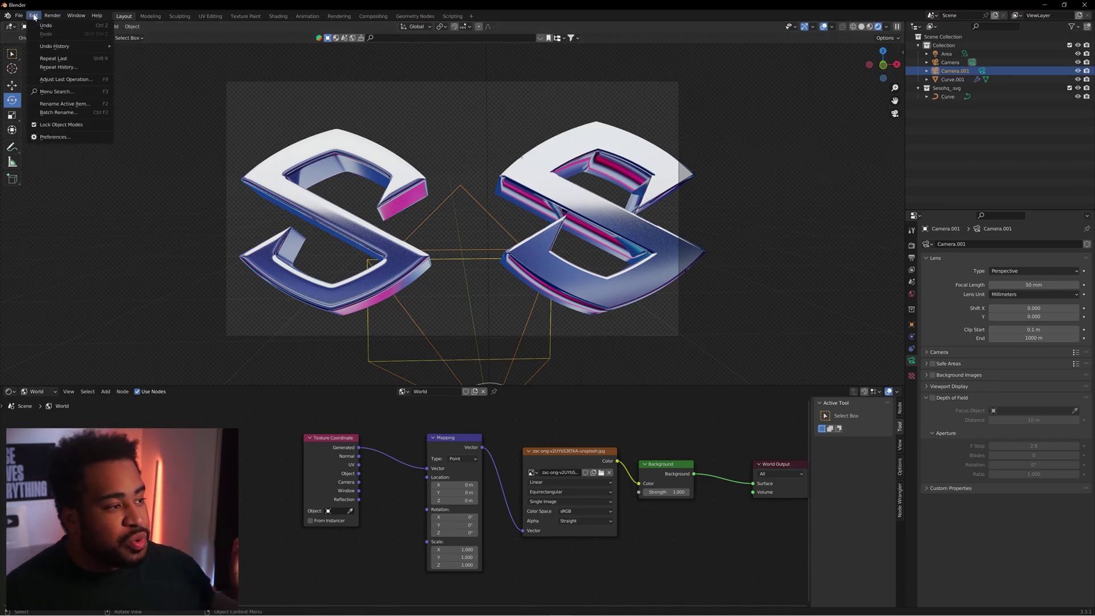
pyautogui.click(55, 137)
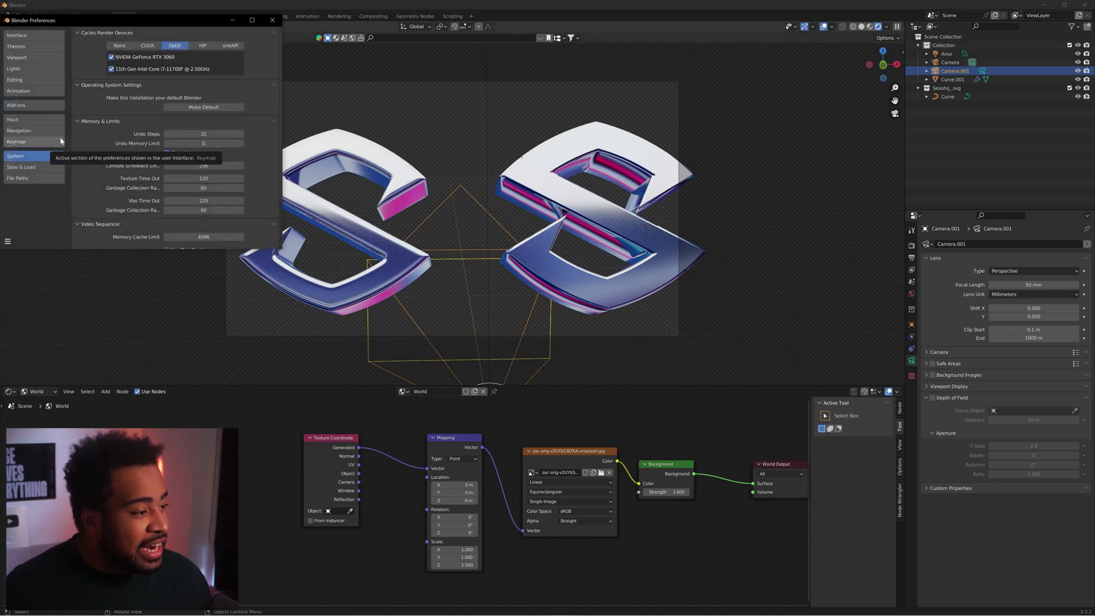
pyautogui.click(38, 121)
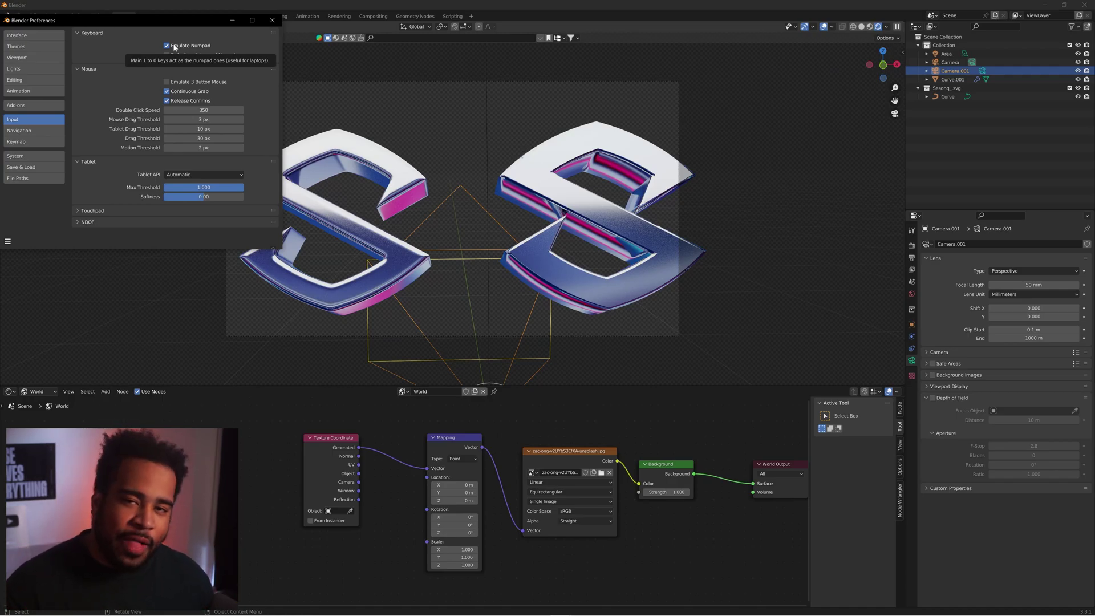
pyautogui.click(272, 20)
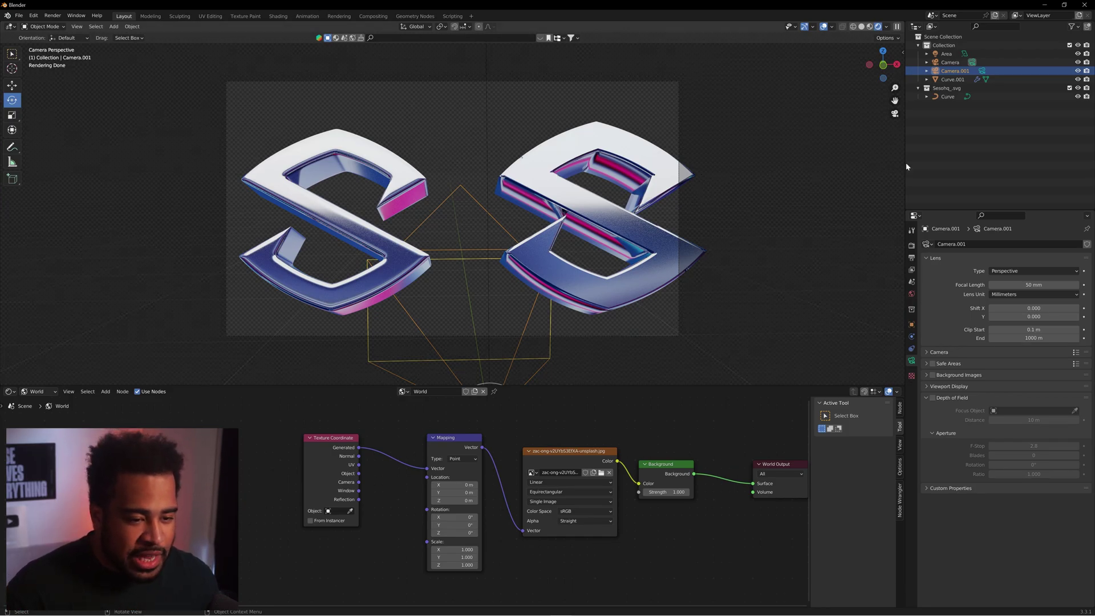
# Step: Delete the extra camera, Camera.001, from the scene
pyautogui.click(912, 246)
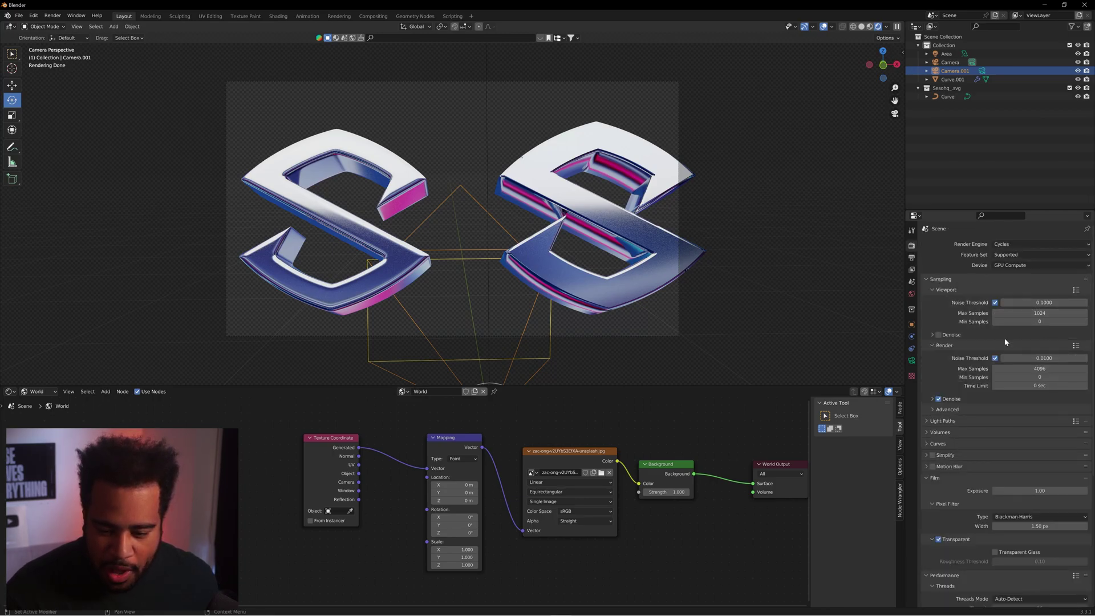
pyautogui.press('x')
# Step: Reduce the focal length of the remaining camera until both logos fit completely inside its frame
pyautogui.click(959, 64)
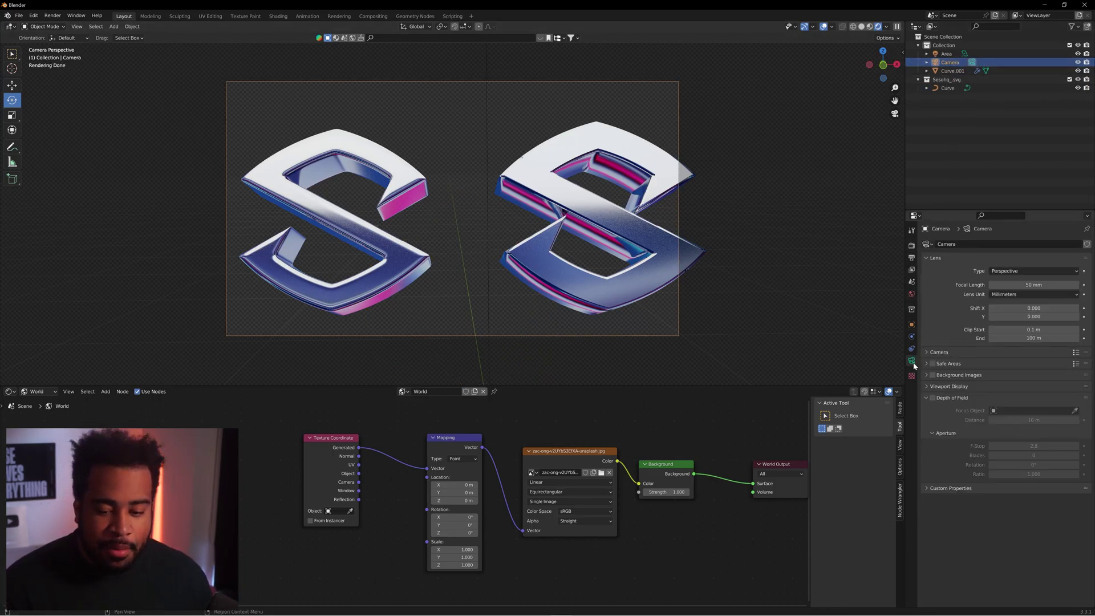
pyautogui.click(1033, 284)
pyautogui.write('44')
pyautogui.press('Return')
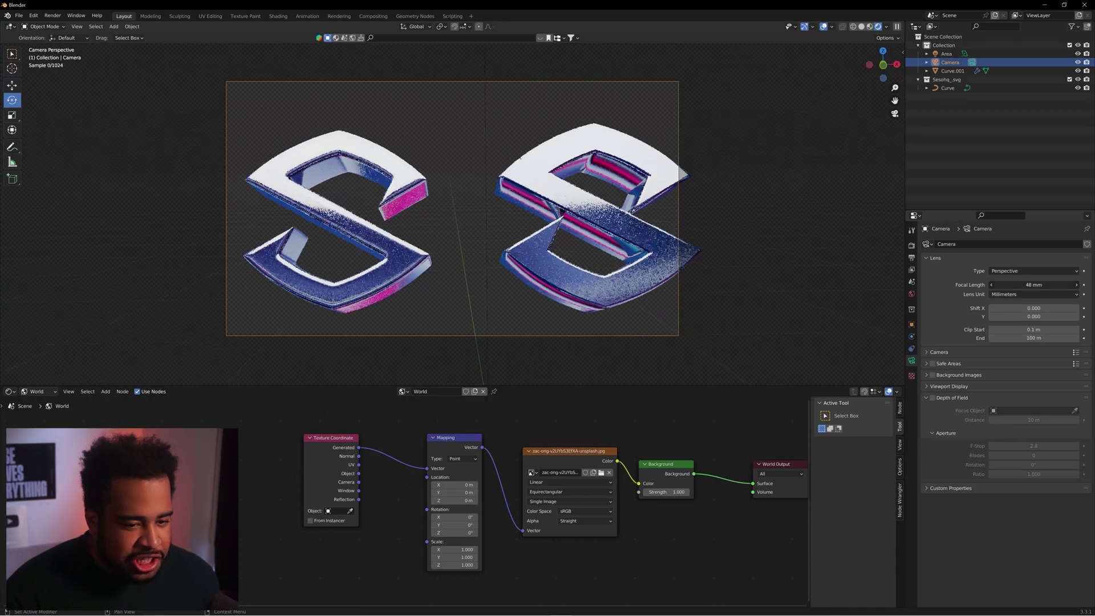
pyautogui.moveTo(1004, 285); pyautogui.dragTo(1022, 285)
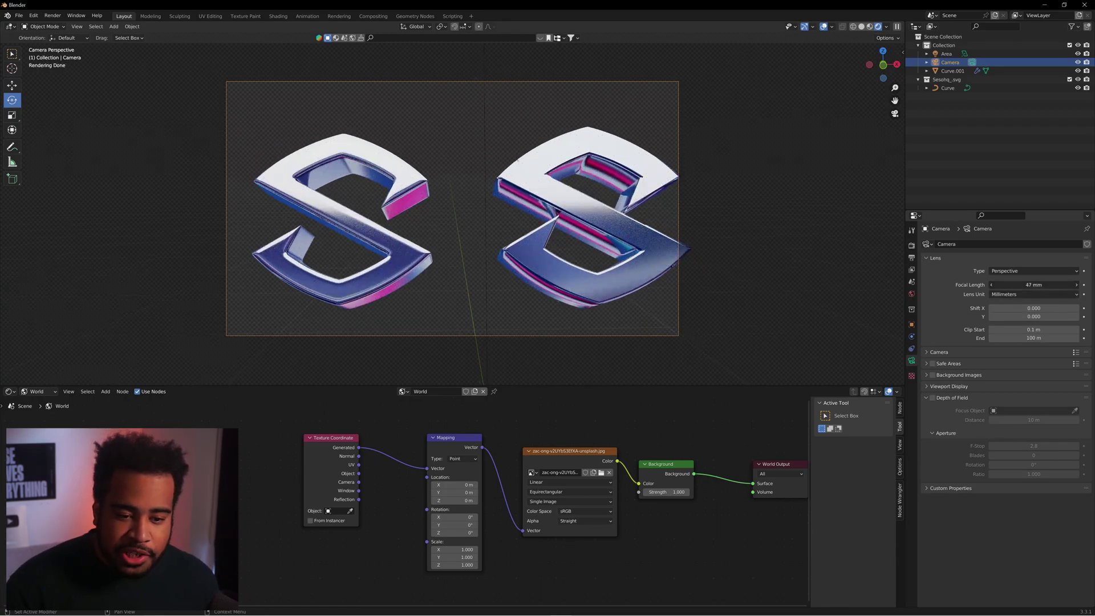
# Step: Set the output resolution to 3840 by 2160 px
pyautogui.click(912, 247)
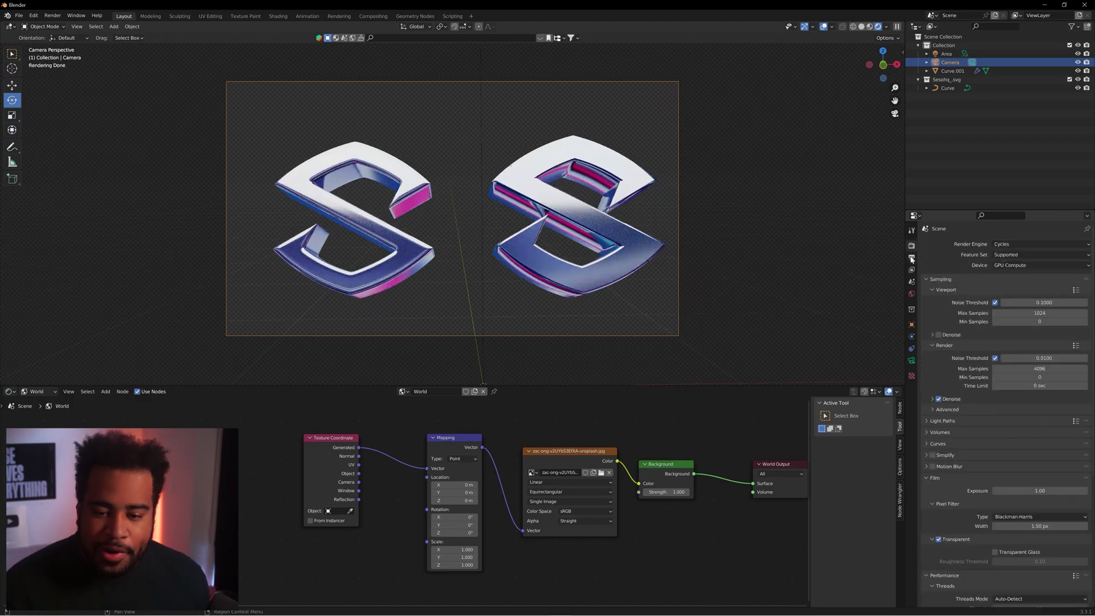
pyautogui.click(912, 259)
pyautogui.doubleClick(1035, 255)
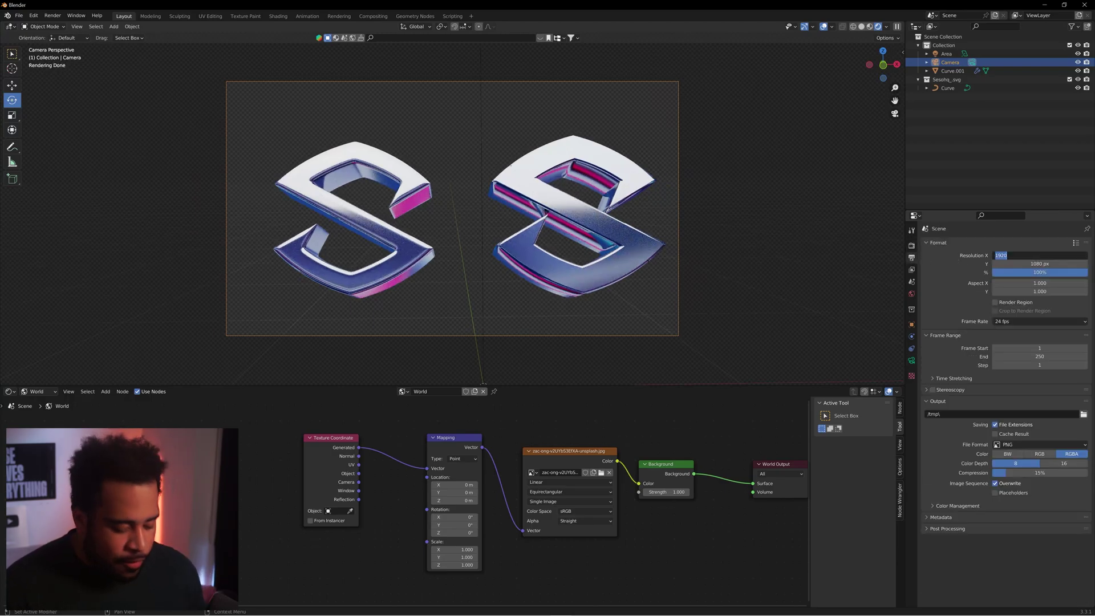
pyautogui.write('38')
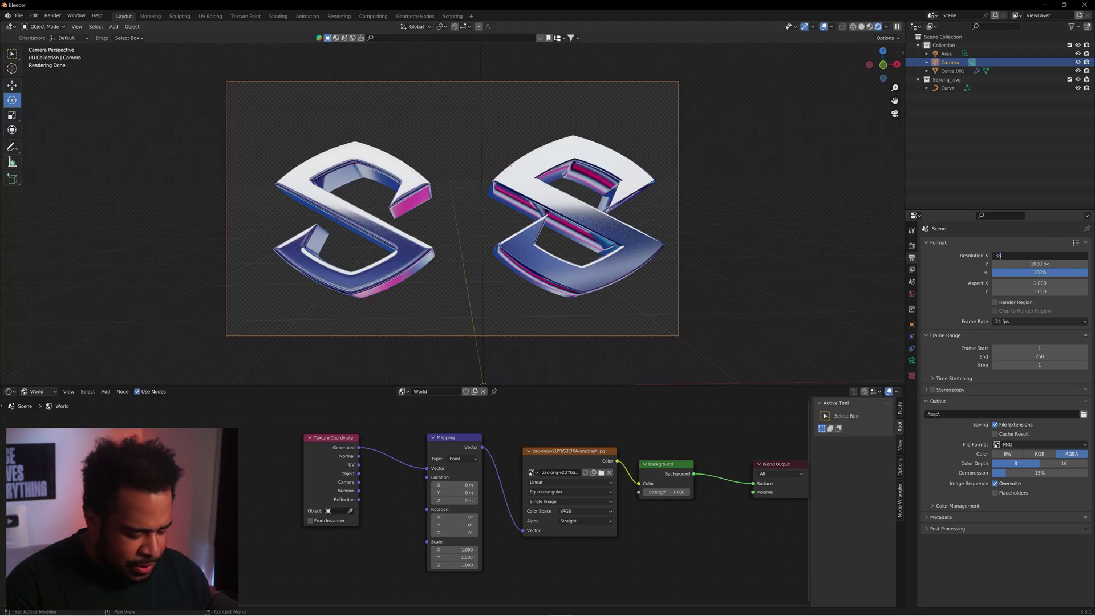
pyautogui.write('40')
pyautogui.press('Tab')
pyautogui.write('1')
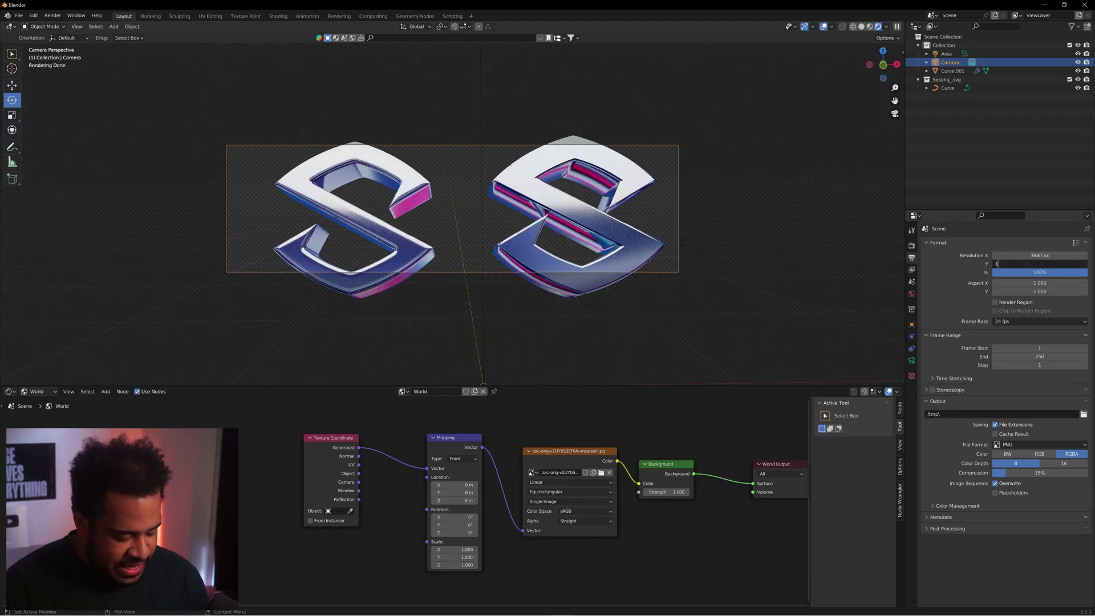
pyautogui.write('160')
pyautogui.press('Return')
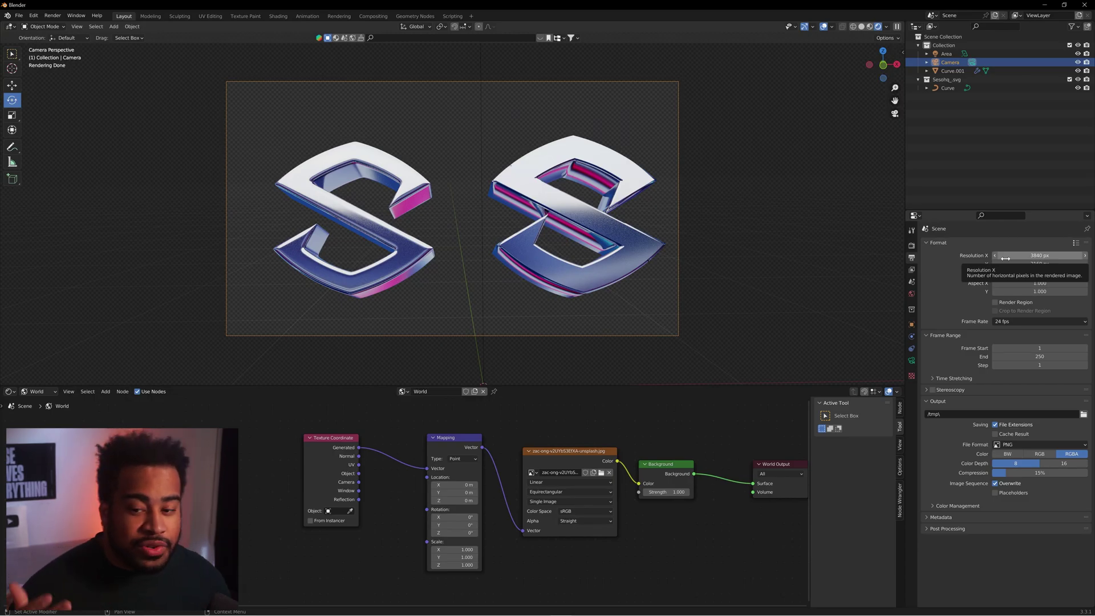
# Step: Examine the framing by switching between the camera view and an orbited perspective view, finishing in the camera view
pyautogui.scroll(2, 736, 172)
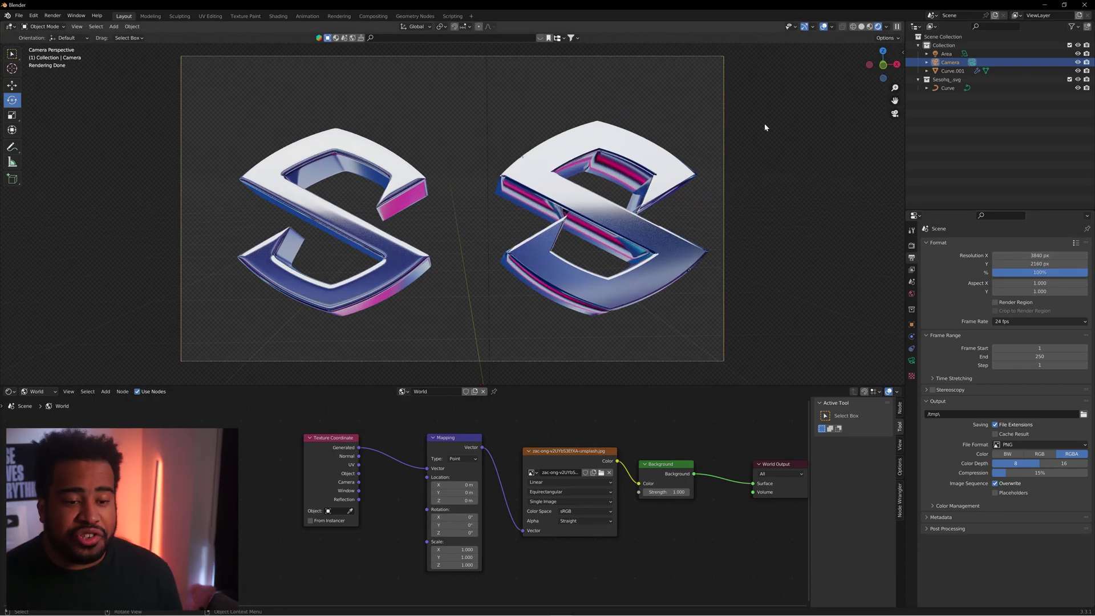
pyautogui.press('KP_0')
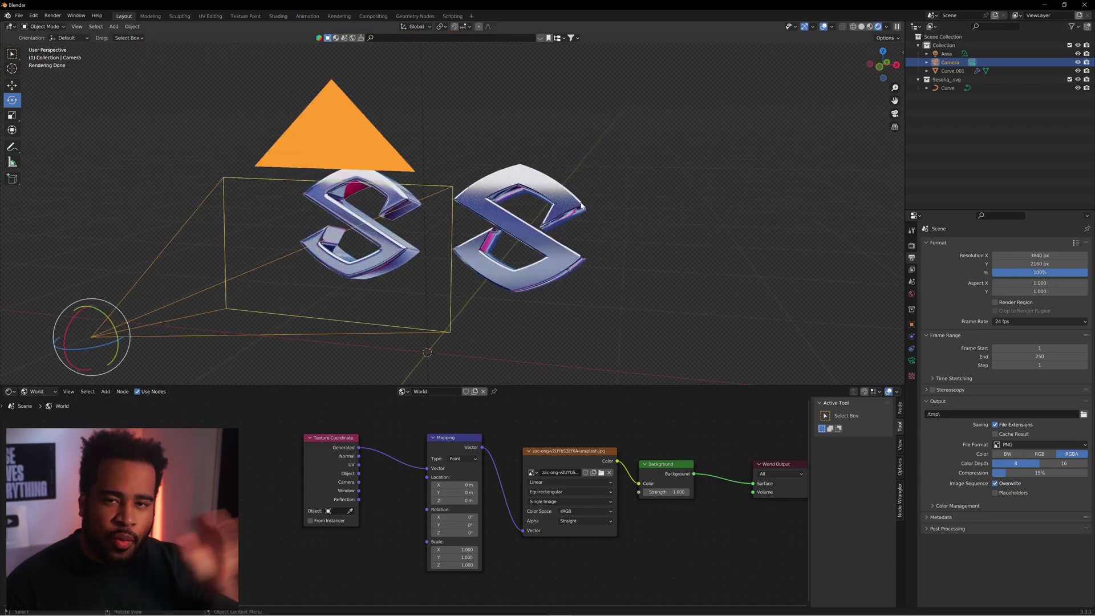
pyautogui.moveTo(594, 184); pyautogui.dragTo(570, 196, button='middle')
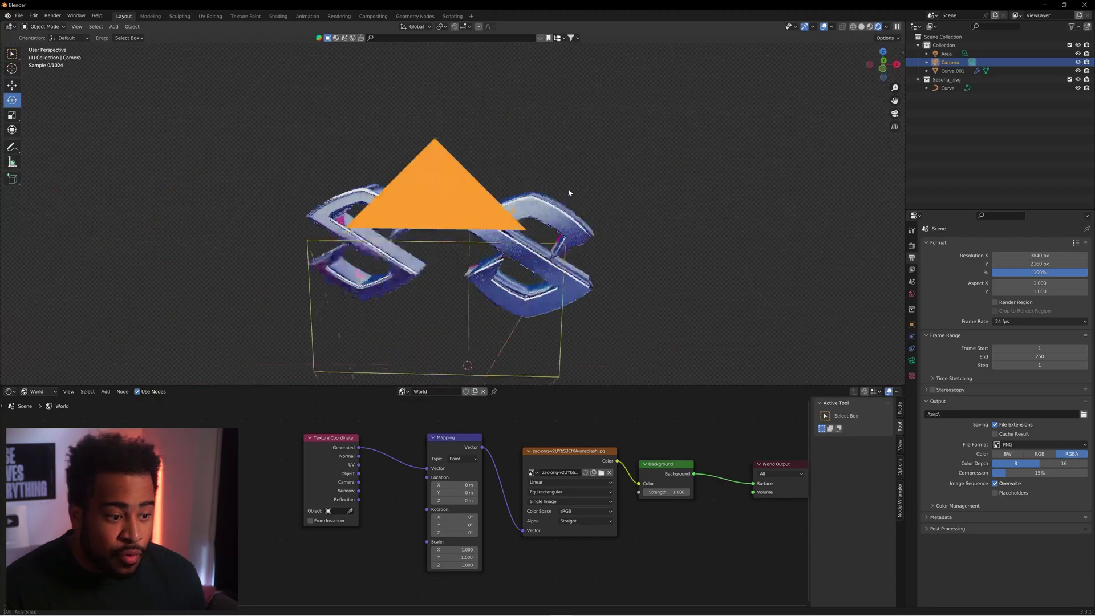
pyautogui.press('KP_0')
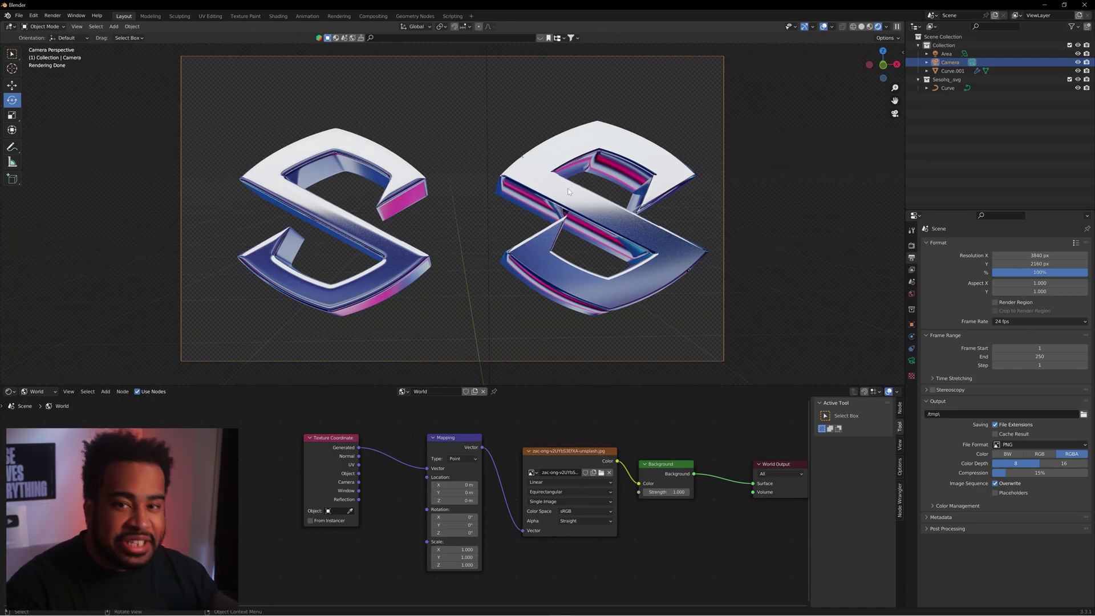
pyautogui.click(895, 114)
pyautogui.click(895, 114)
pyautogui.click(896, 114)
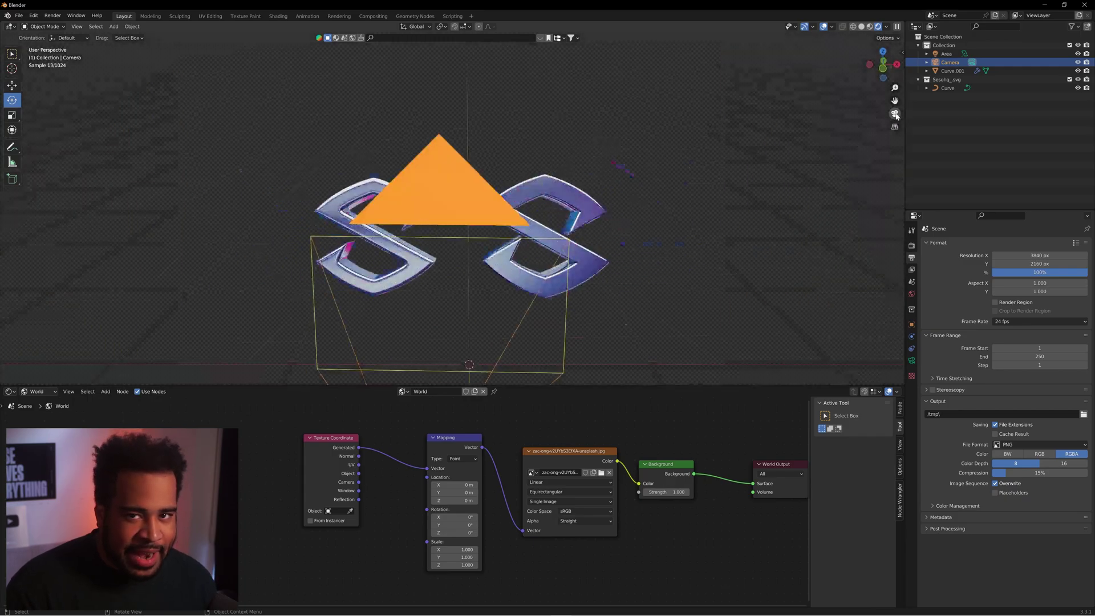
pyautogui.click(895, 114)
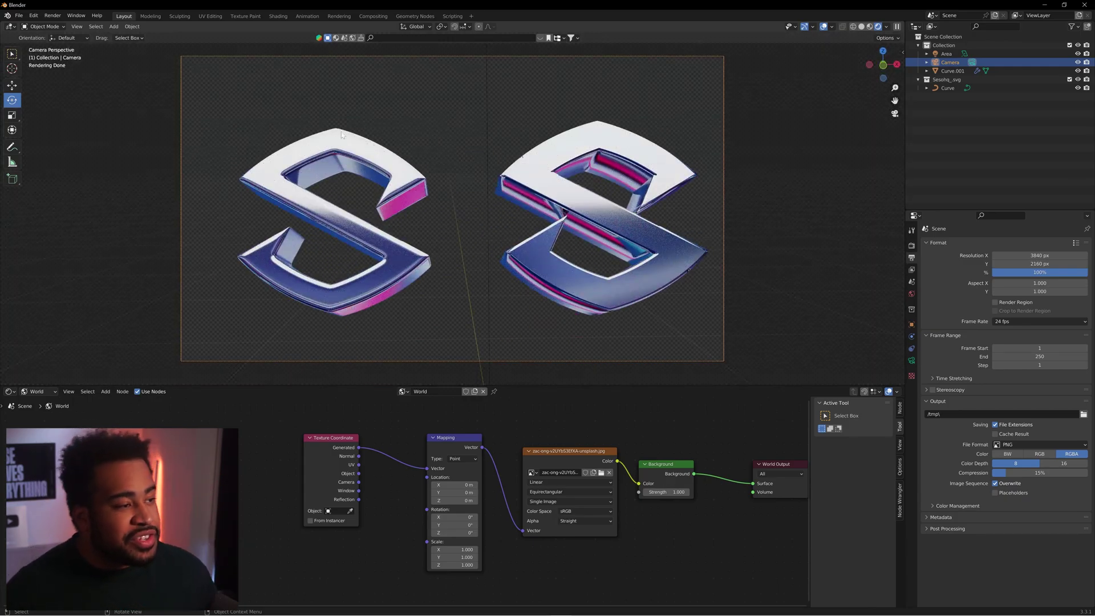
# Step: Render a still image from the camera
pyautogui.click(52, 15)
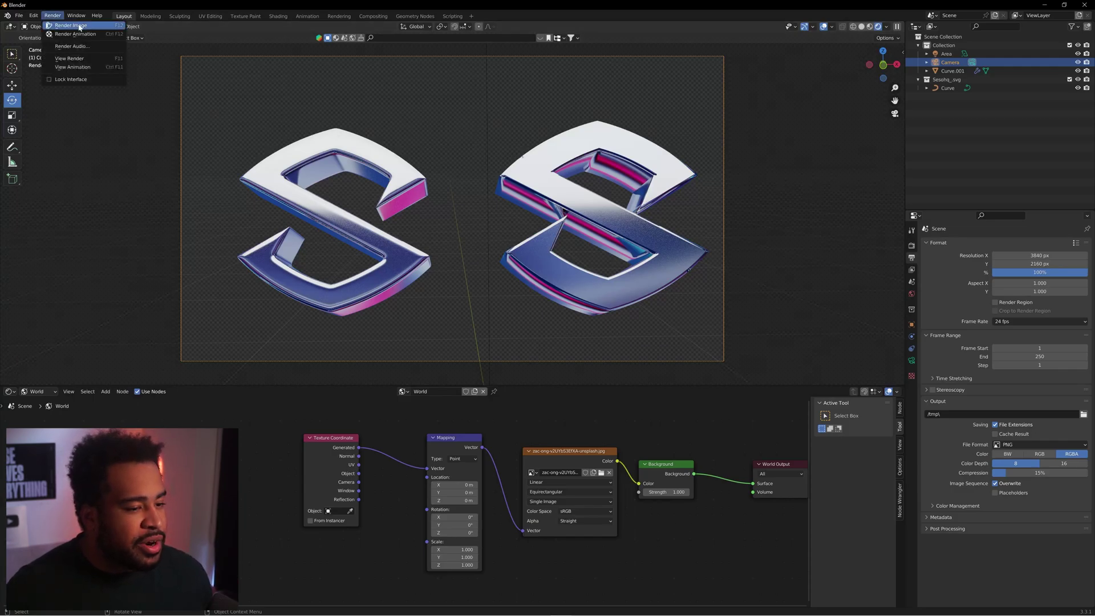
pyautogui.click(79, 26)
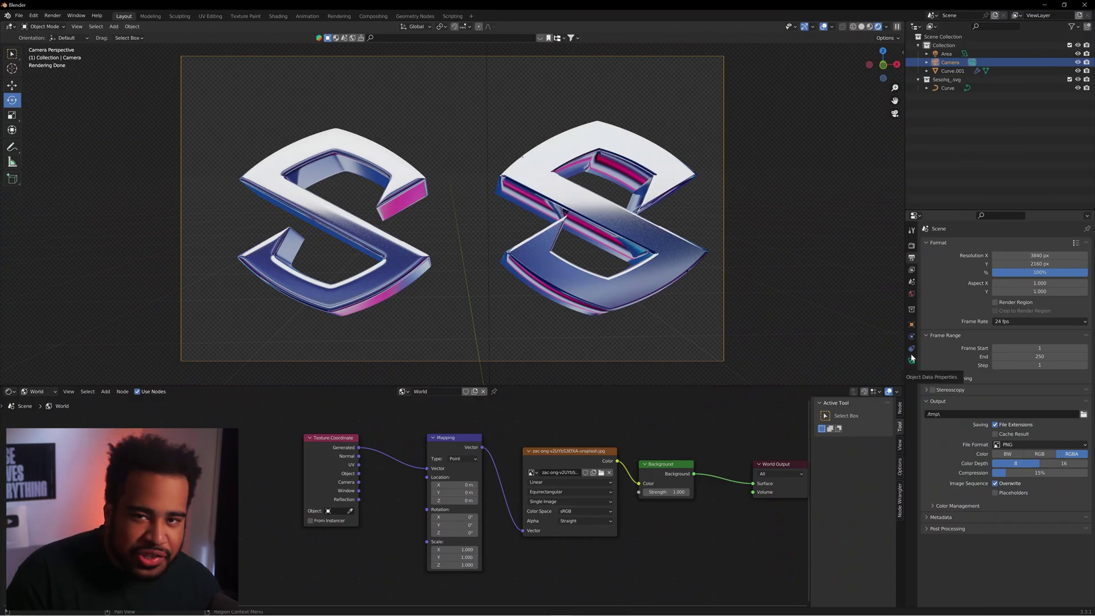
# Step: Set the final render's maximum samples to 1800 and make sure its Denoise option is enabled
pyautogui.click(912, 246)
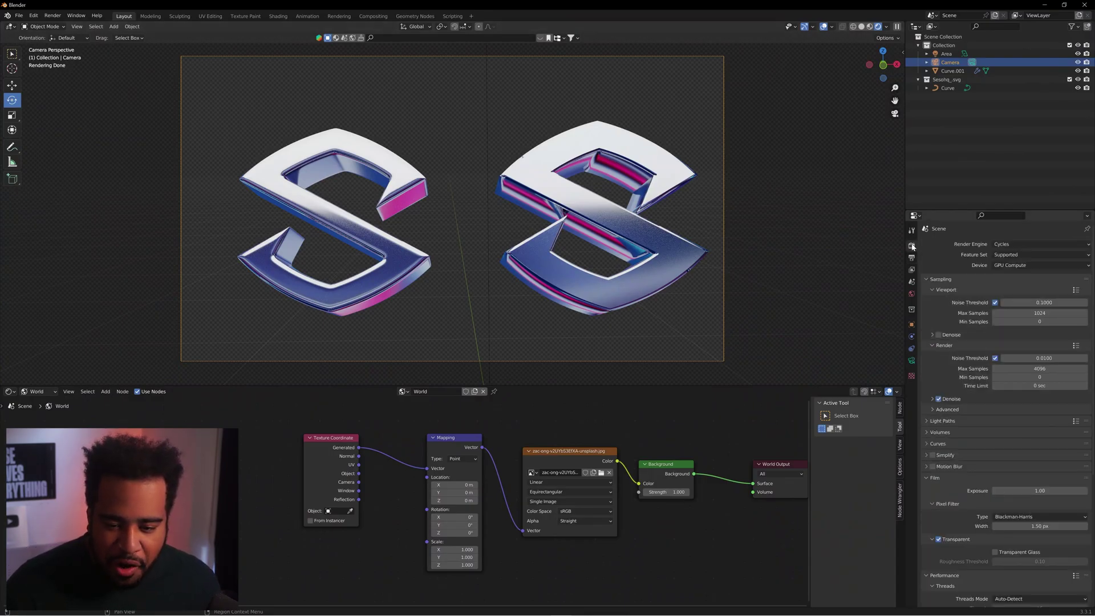
pyautogui.click(1019, 369)
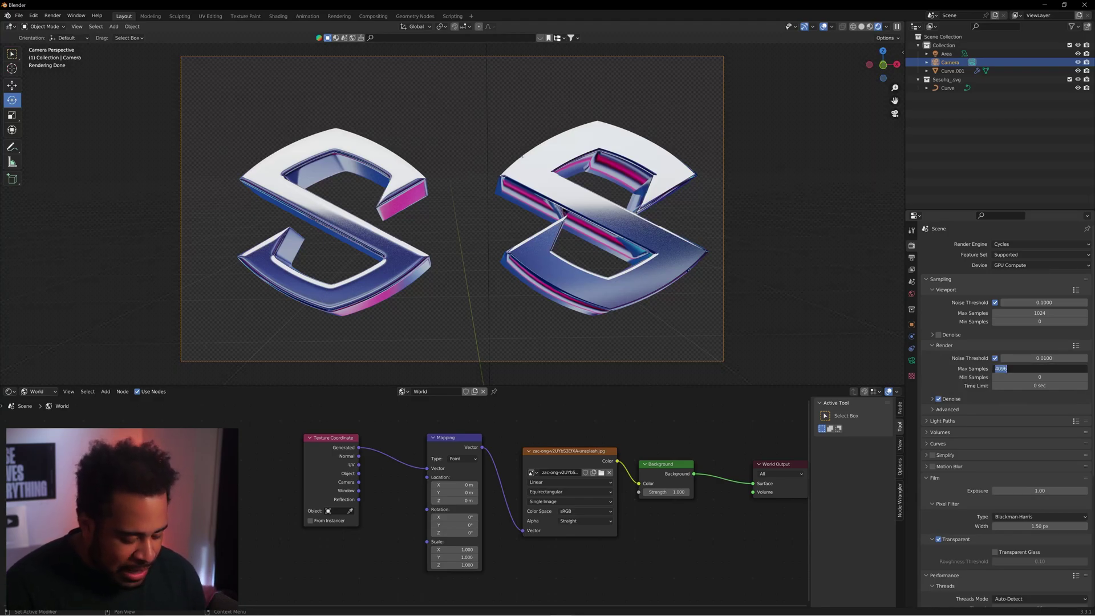
pyautogui.write('1800')
pyautogui.press('Return')
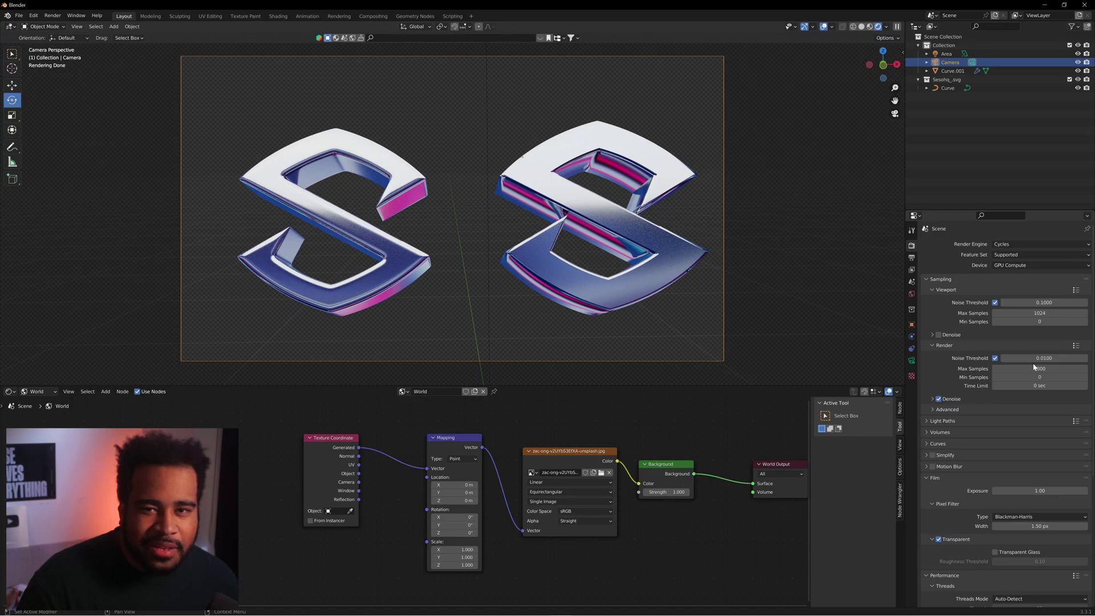
pyautogui.click(934, 398)
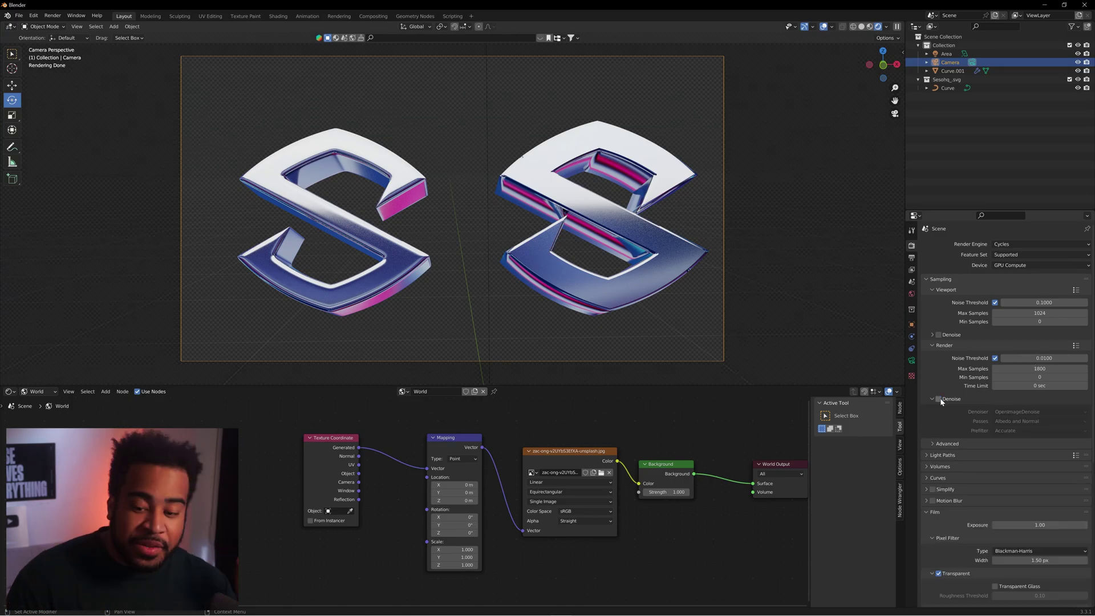
pyautogui.click(939, 399)
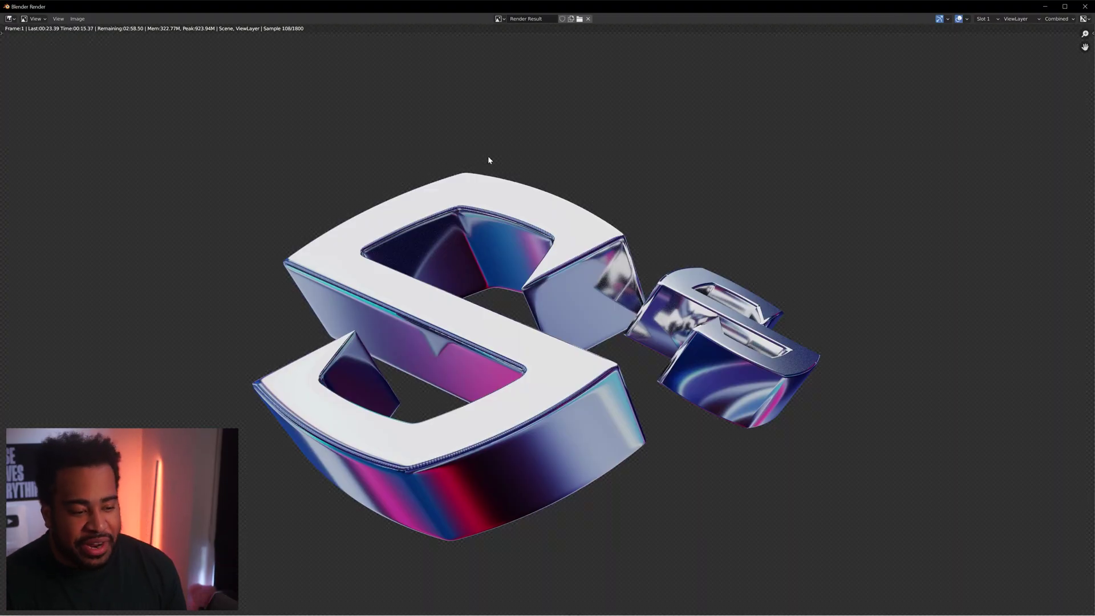
# Step: Inspect the rendered logos up close and save the render result as a new image file
pyautogui.scroll(3, 492, 155)
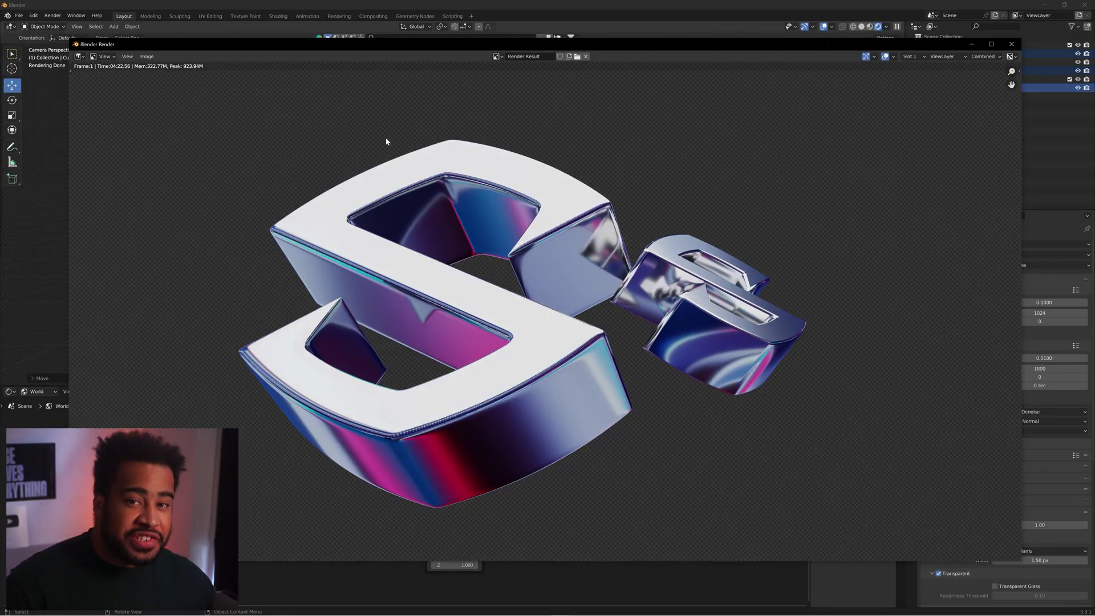
pyautogui.click(147, 57)
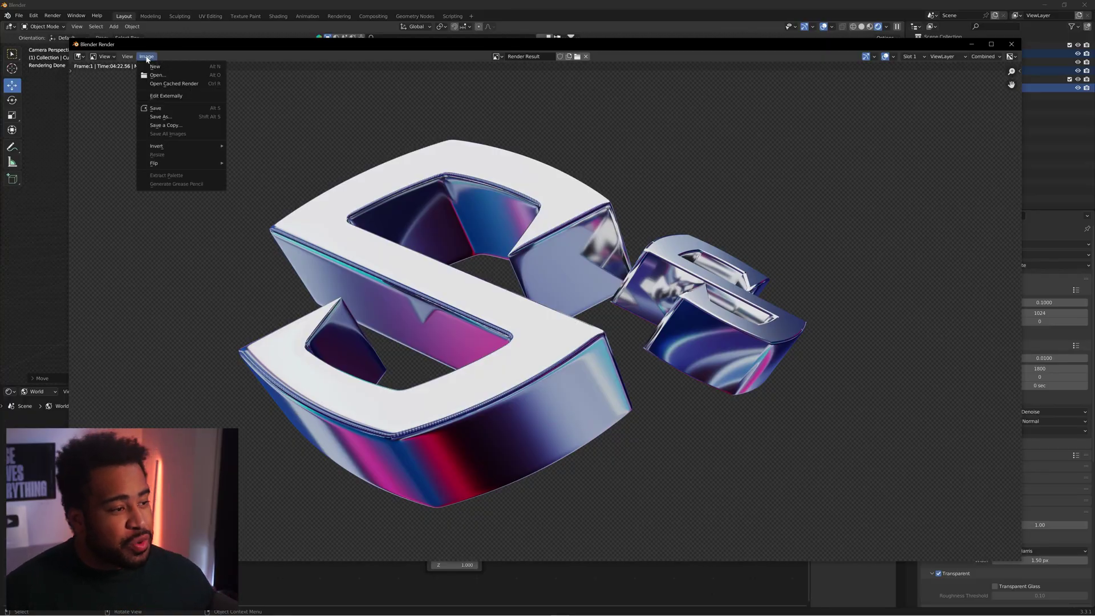
pyautogui.click(163, 117)
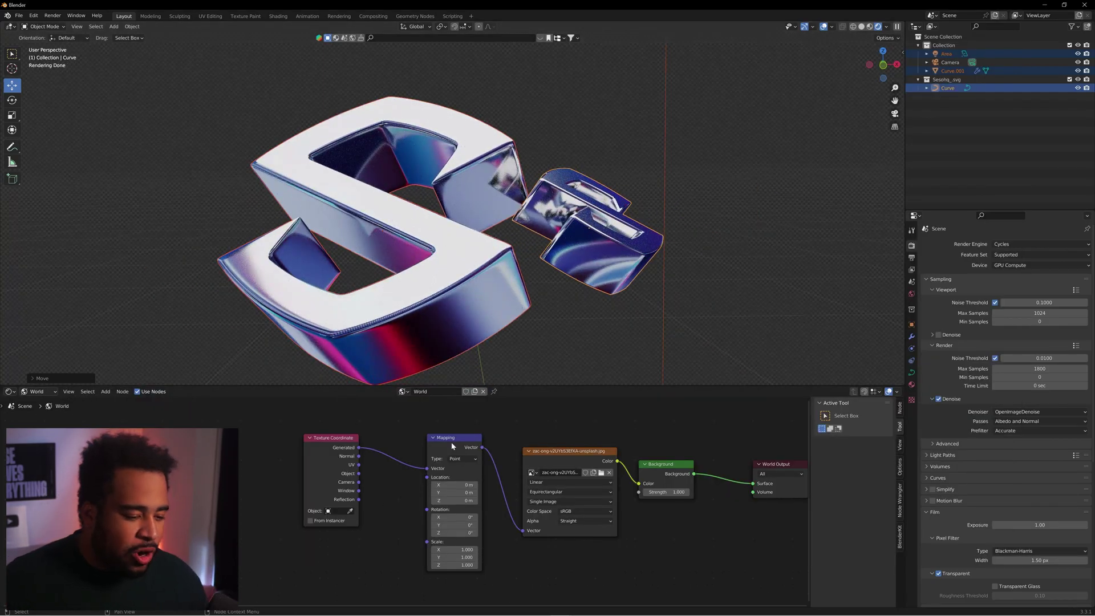
# Step: Adjust the world Mapping node's scale to X 18.1 and Y -0.4 to vary the reflections on the logos
pyautogui.scroll(2, 448, 561)
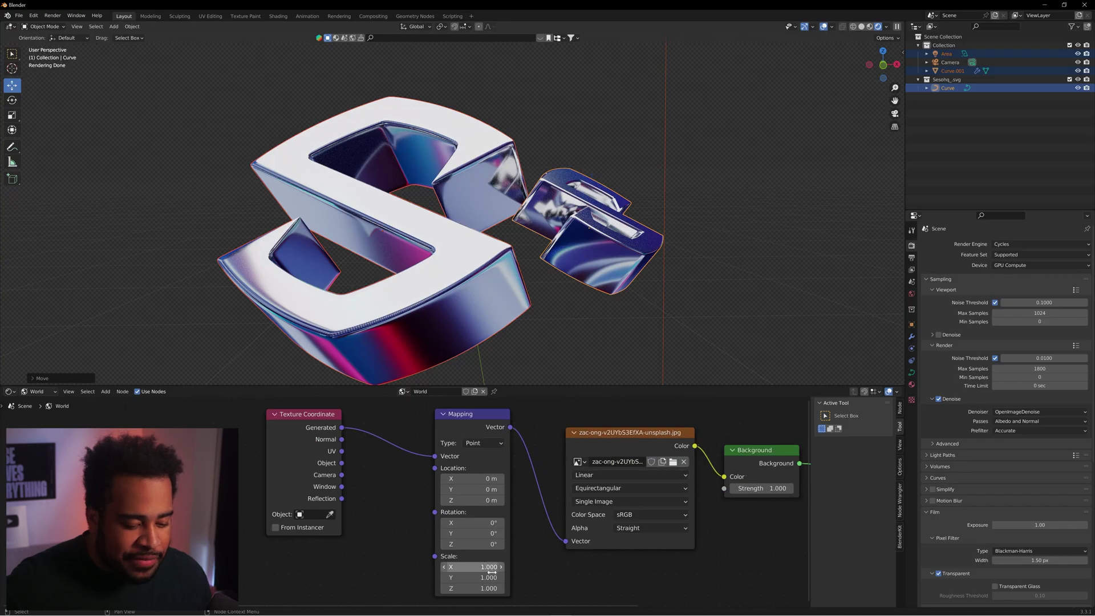
pyautogui.moveTo(473, 577); pyautogui.dragTo(497, 568)
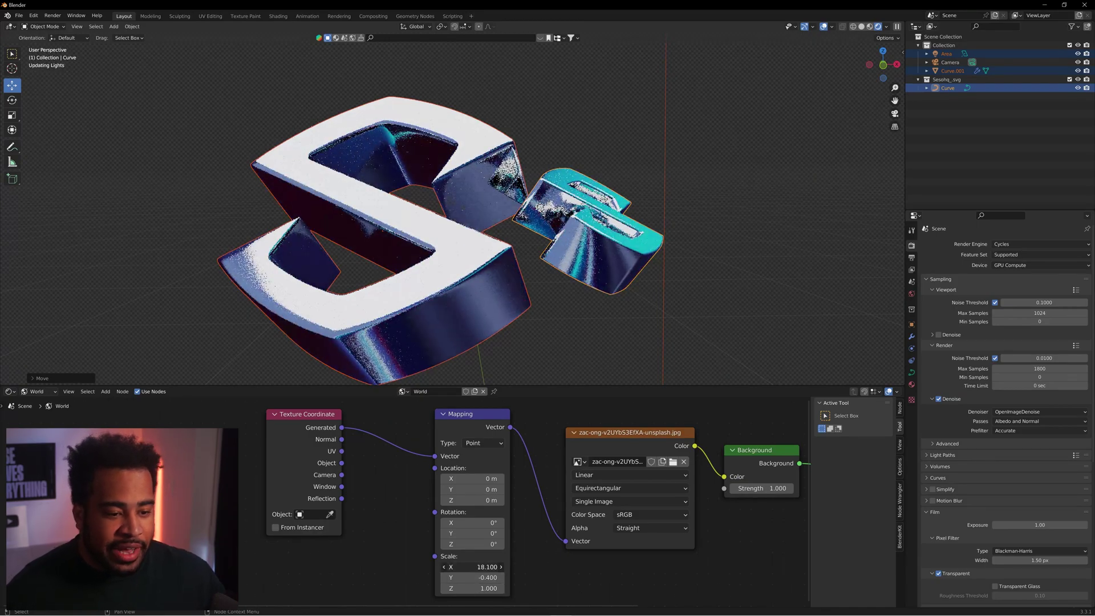